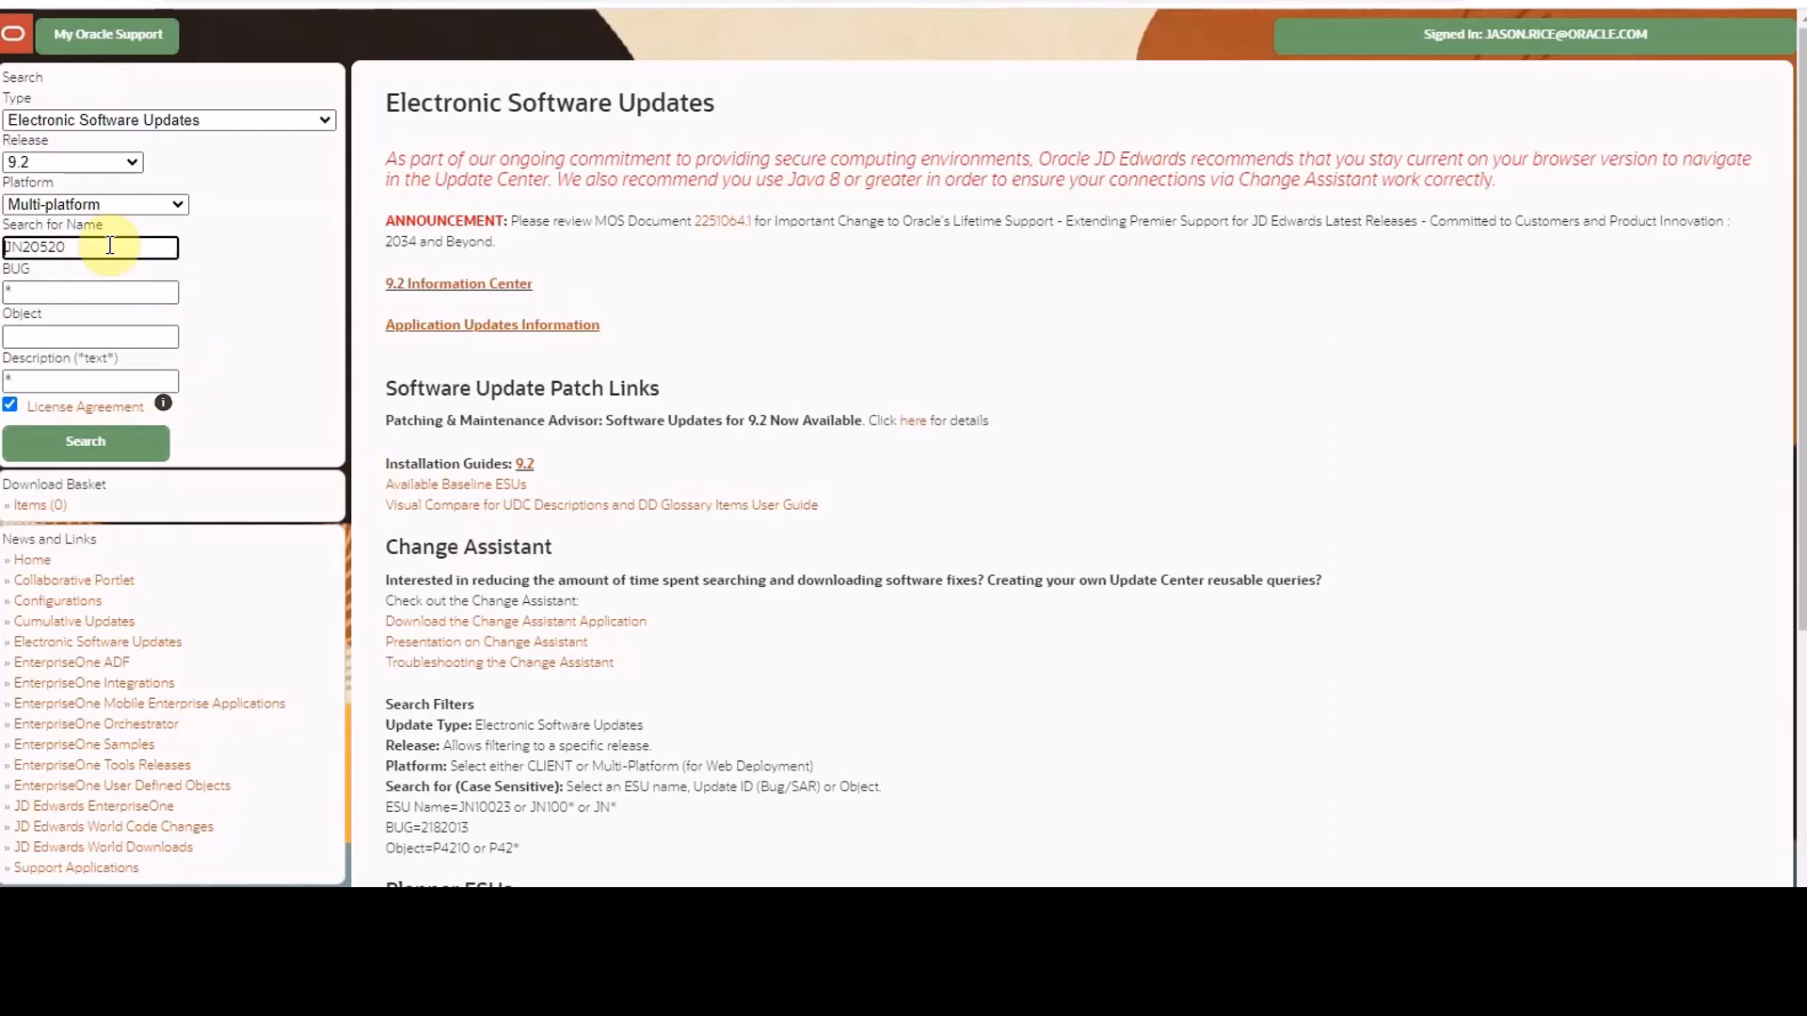
- Search the Electronic Software Updates for release 9.2, Multi-platform, by the name JN20520
key("shift+Right")
key("shift+Right")
key("shift+Right")
key("shift+Right")
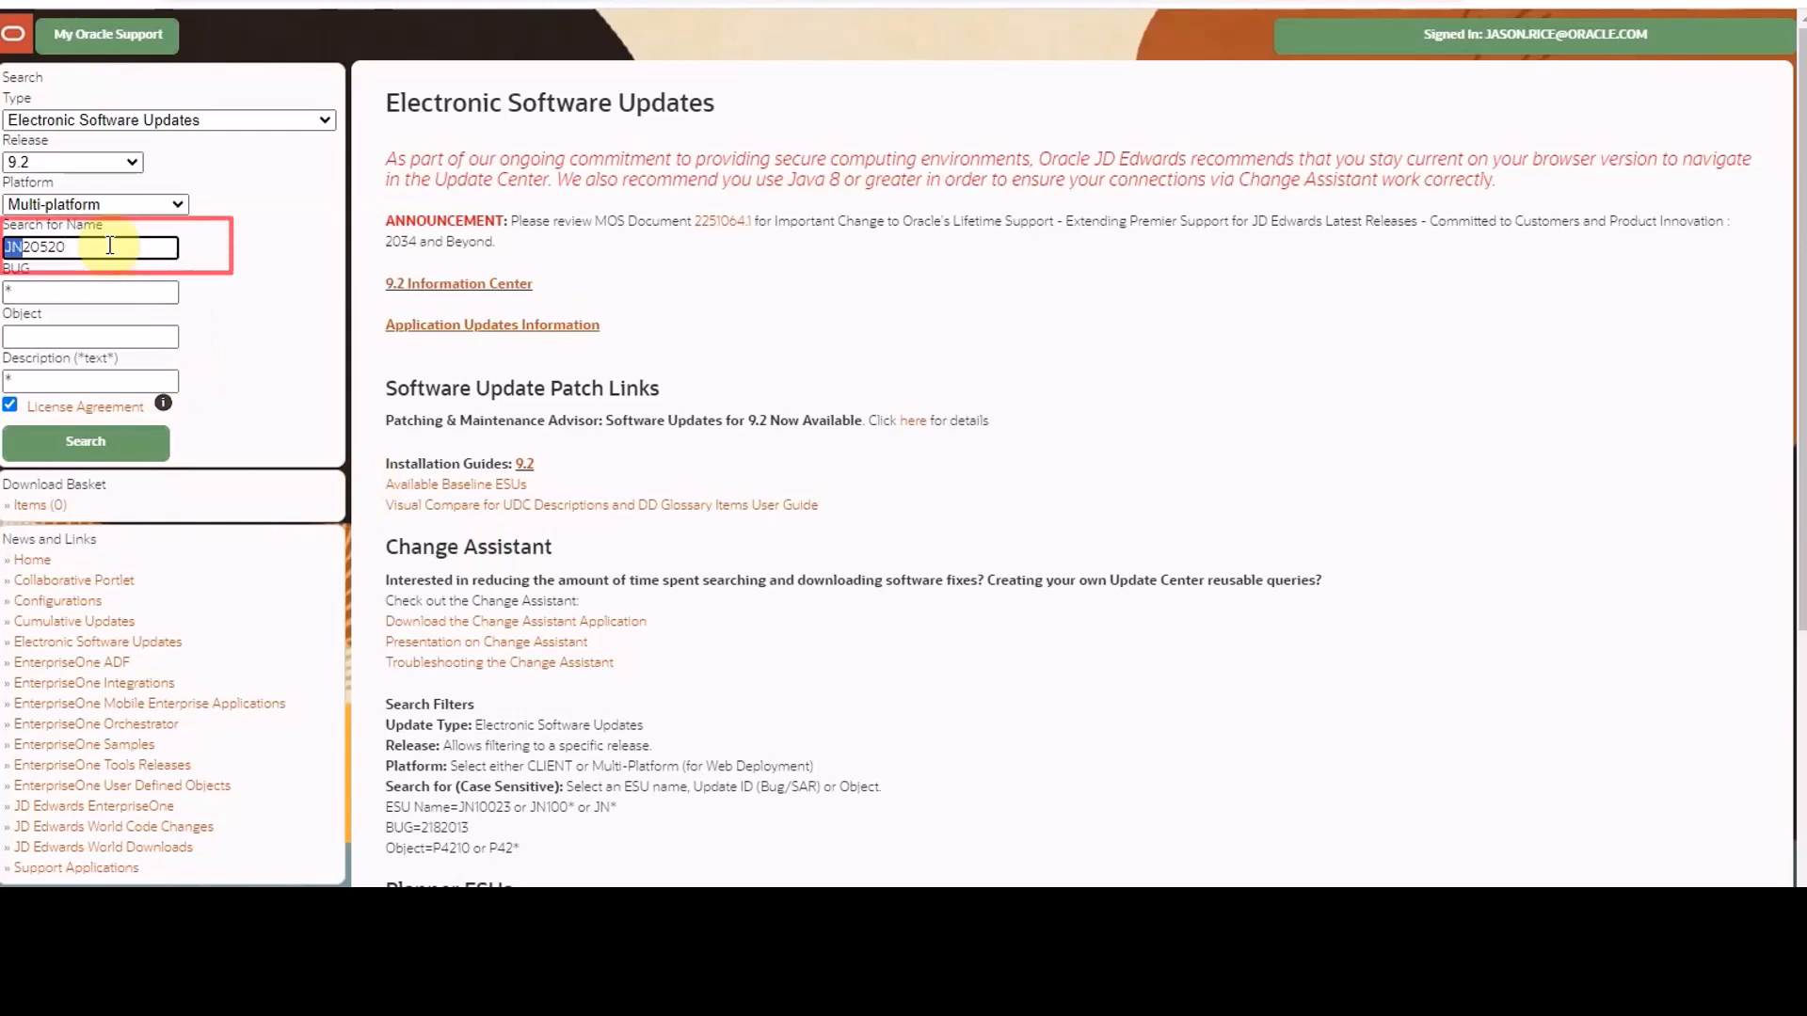
key("shift+Right")
key("shift+Right")
key("shift+Right")
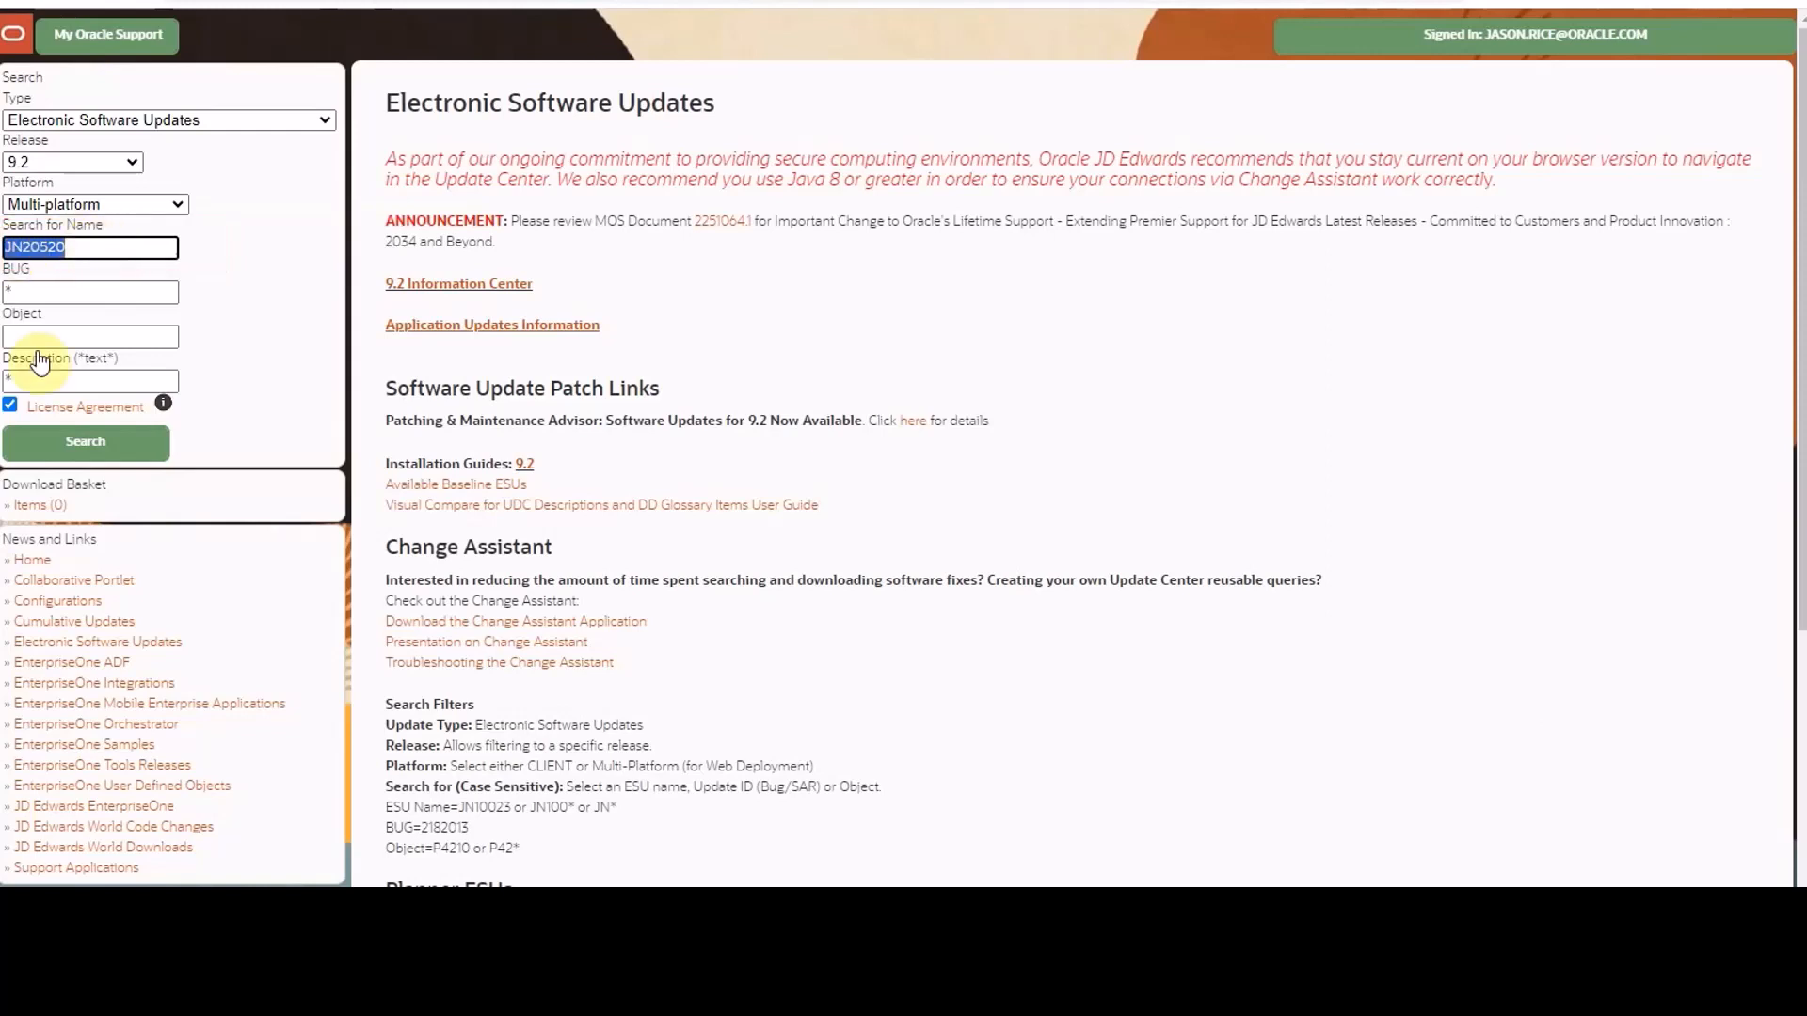
left_click(72, 448)
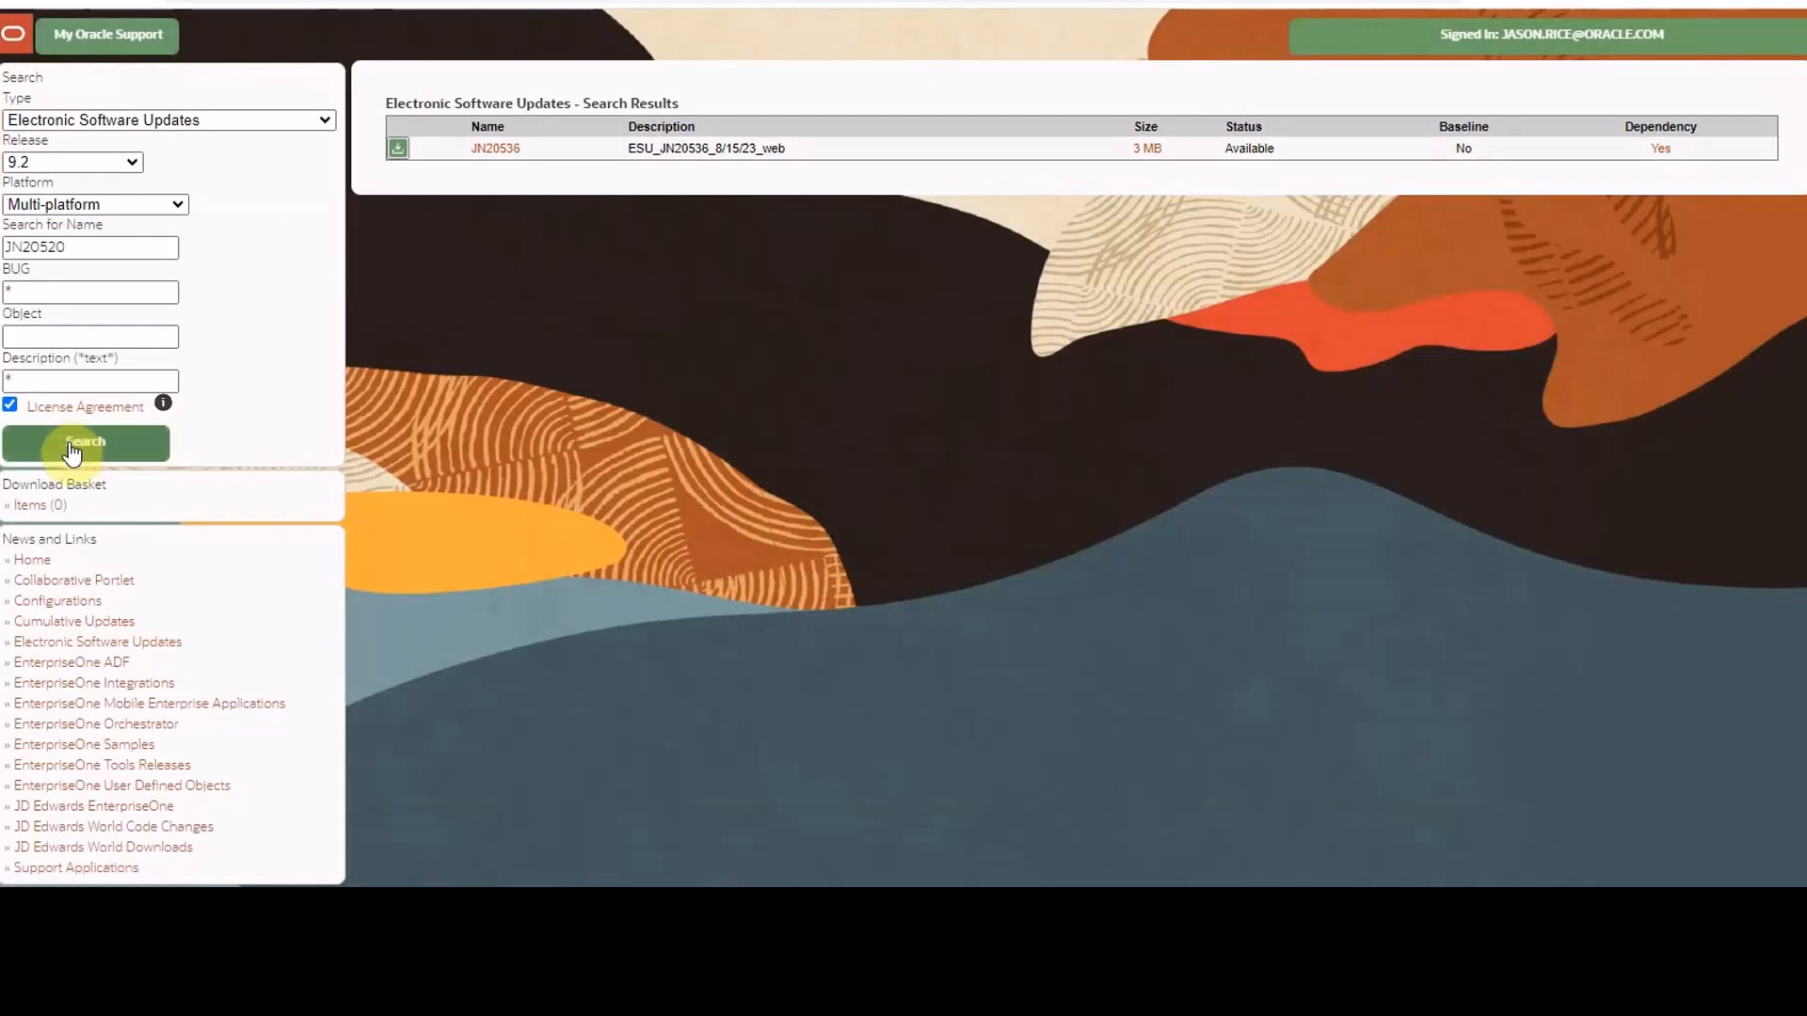
- View the SAR special instructions of update JN20536, and add the update to the download basket
left_click(496, 150)
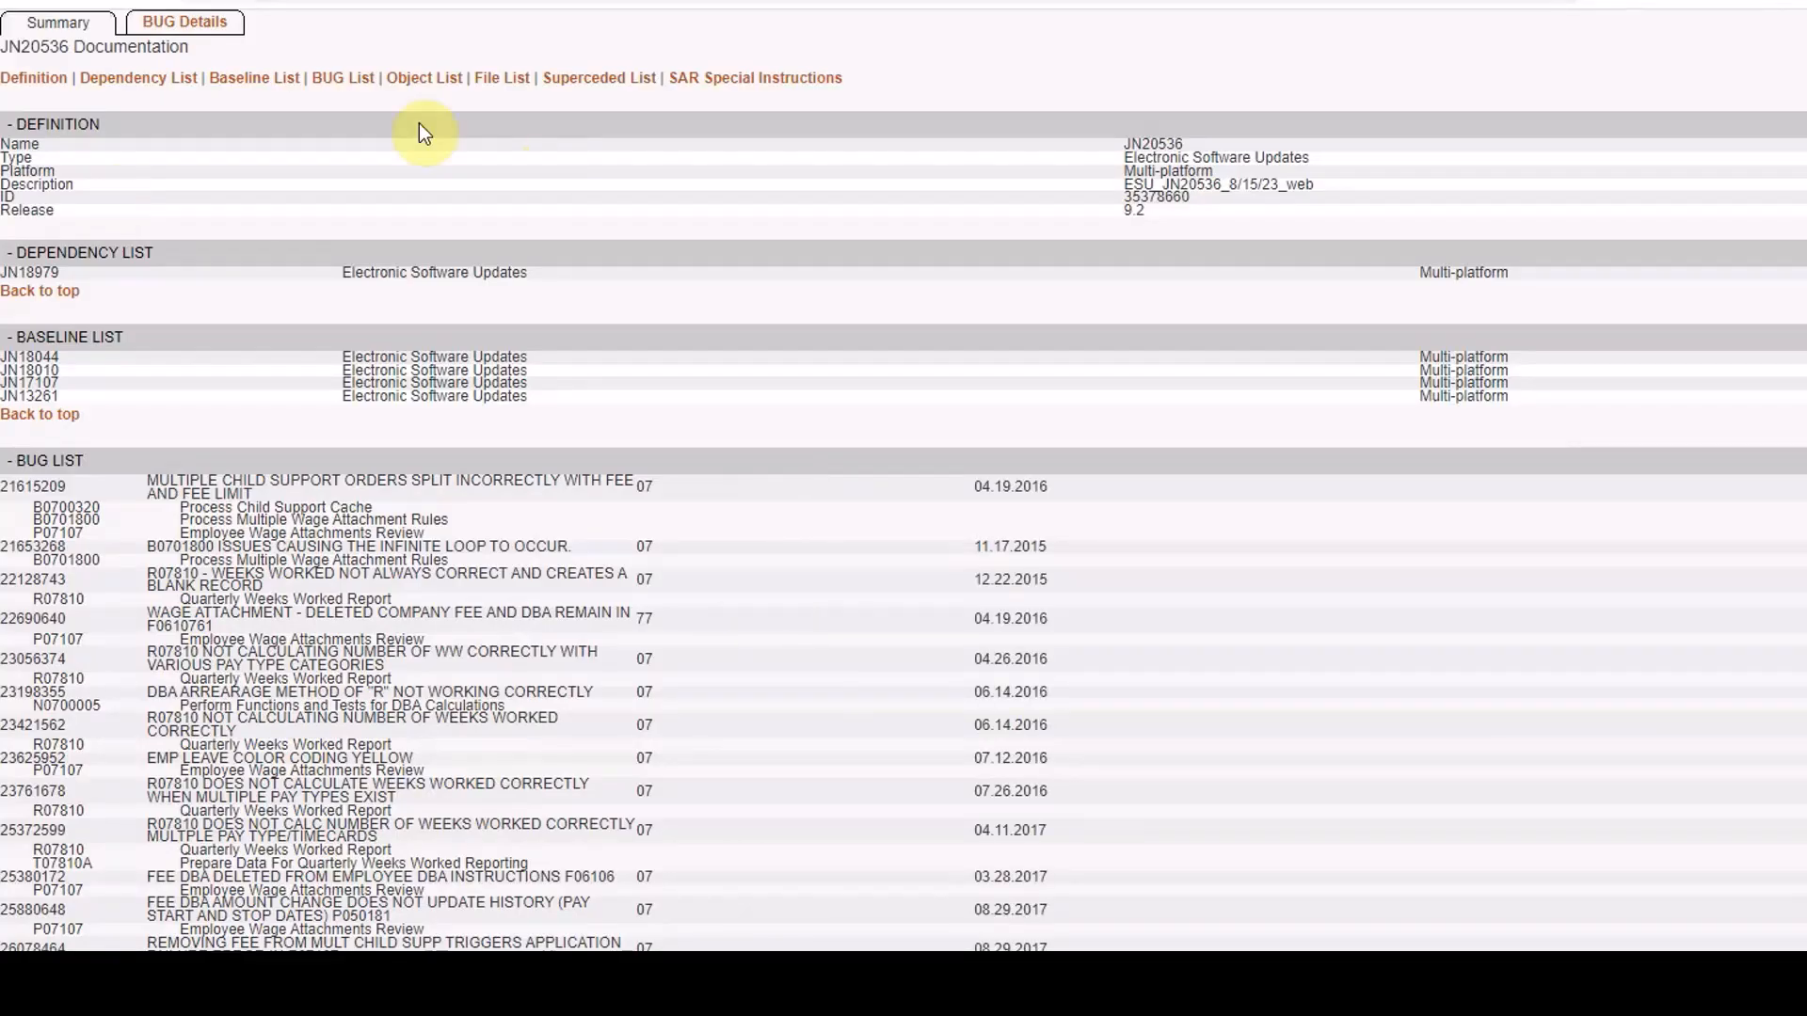
left_click(740, 79)
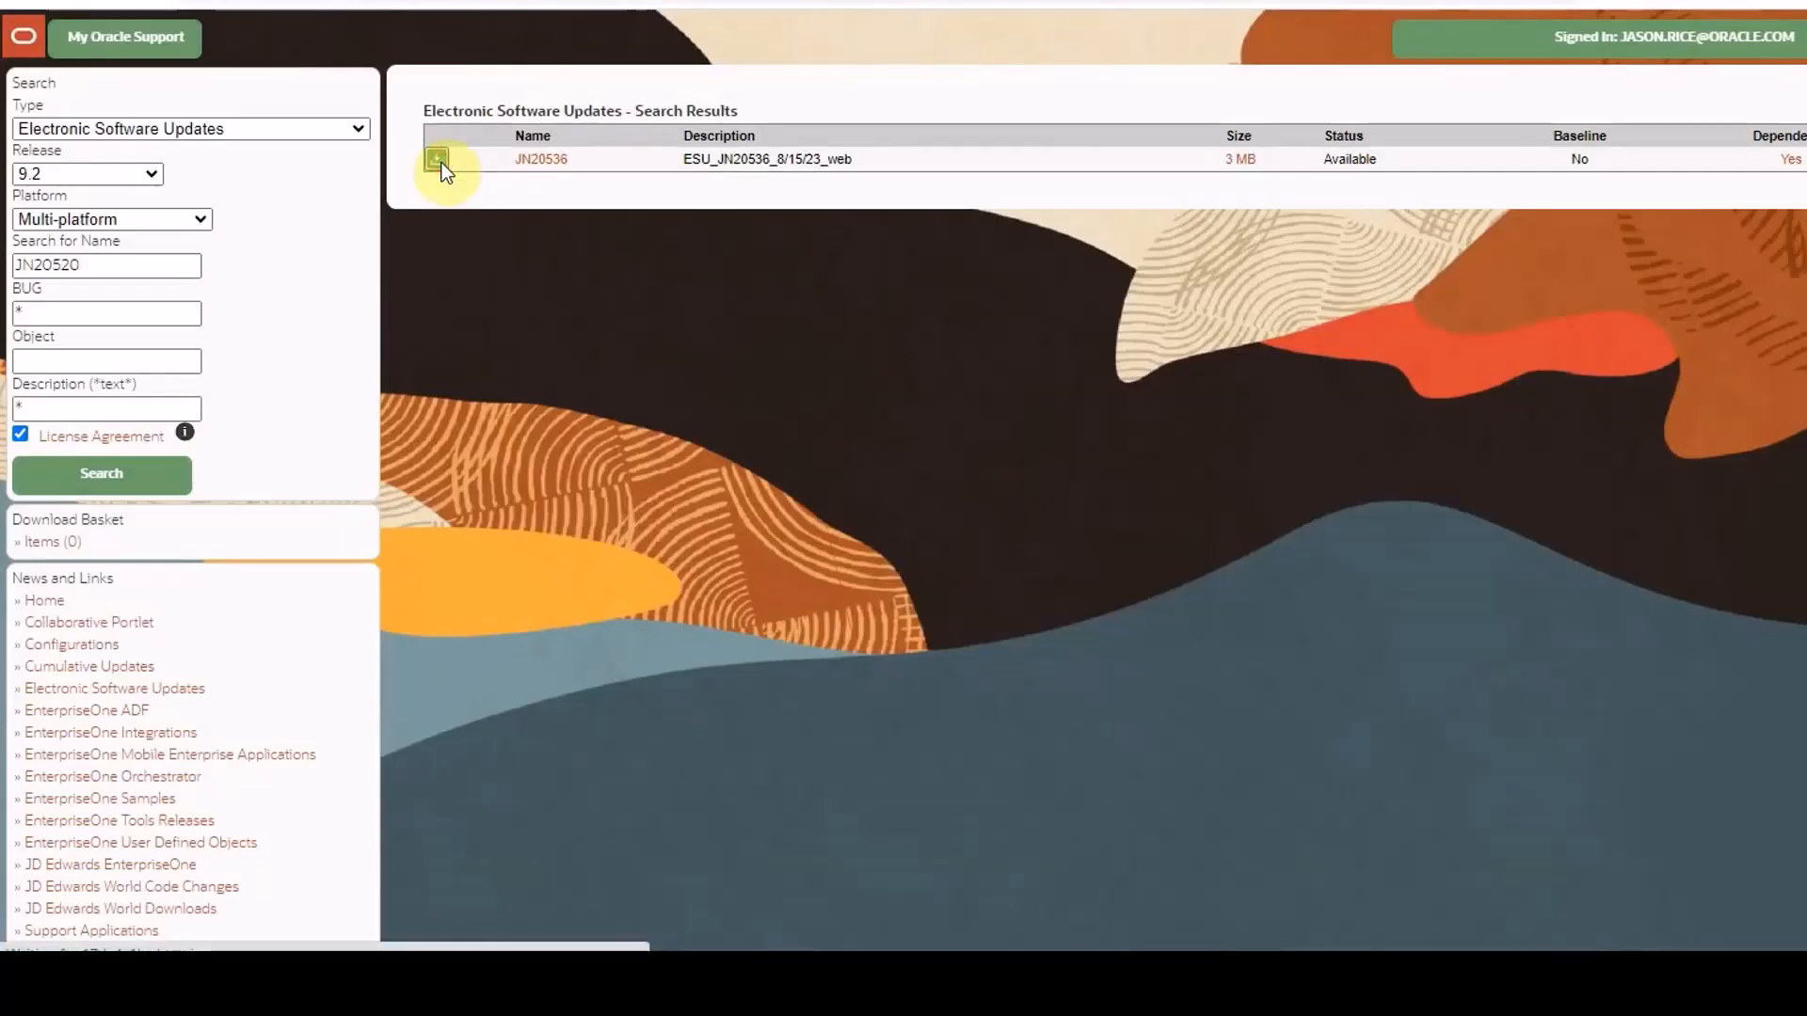
left_click(437, 160)
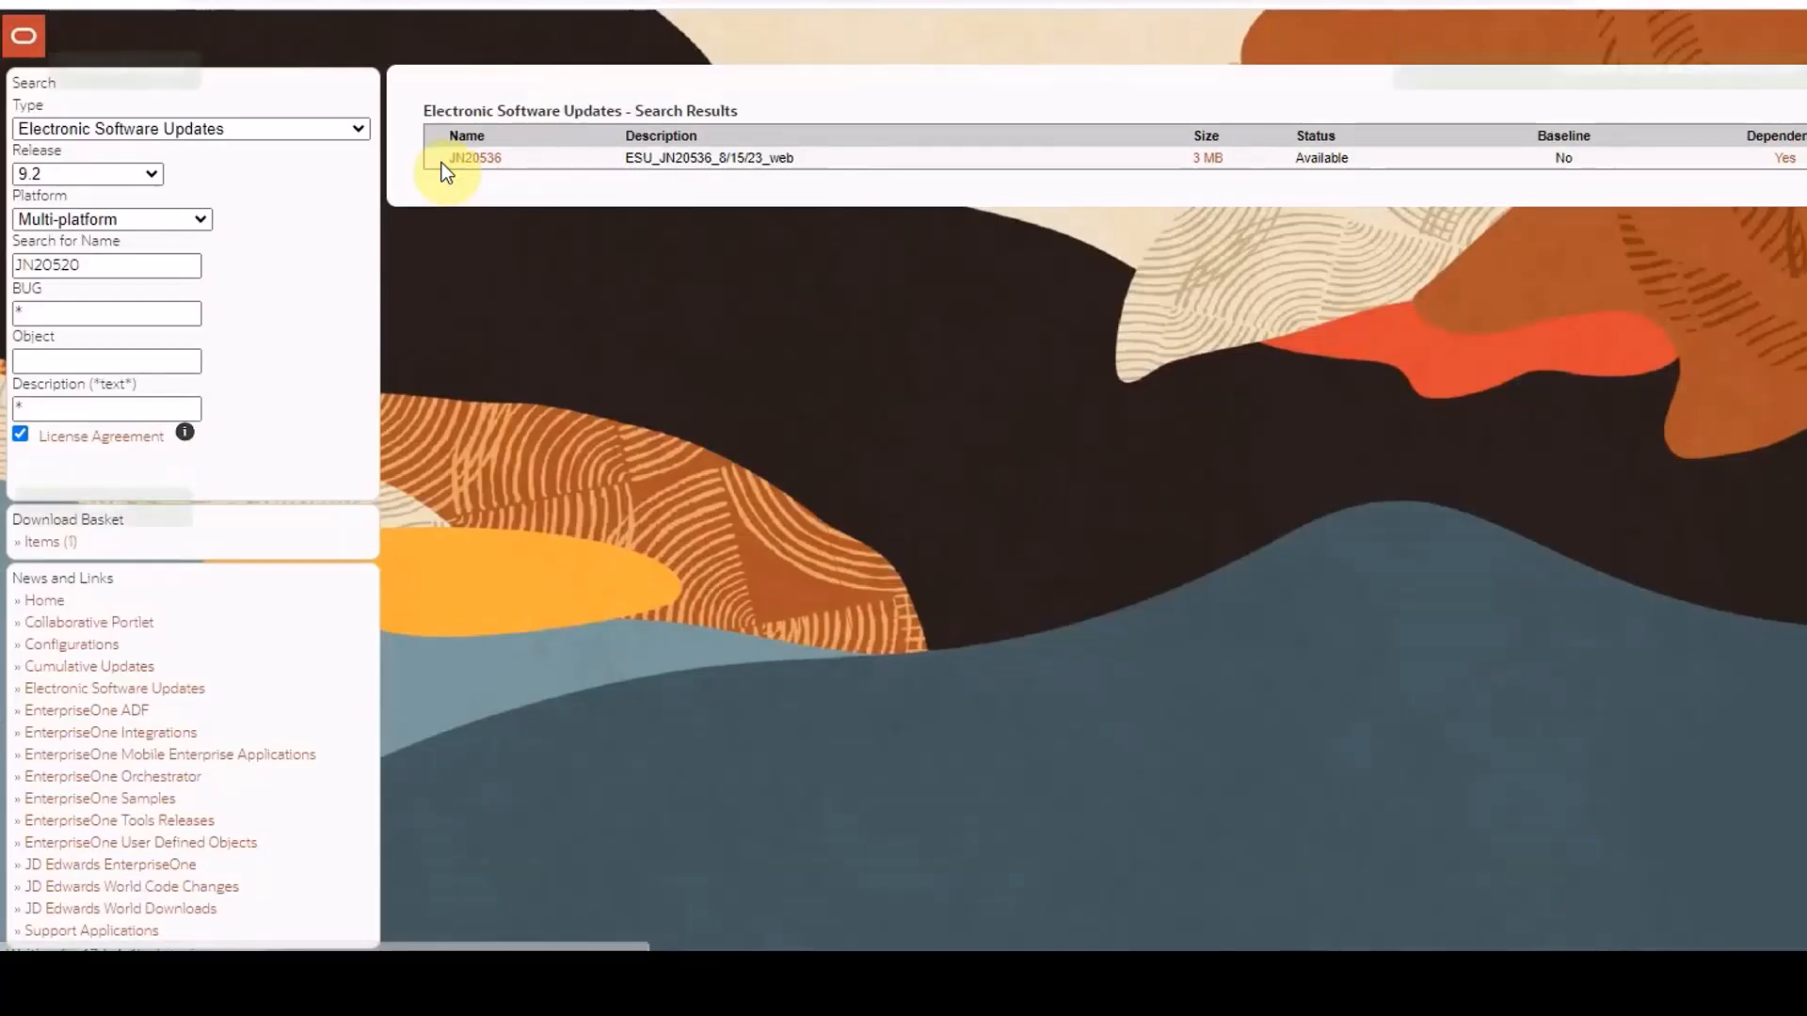
left_click(38, 546)
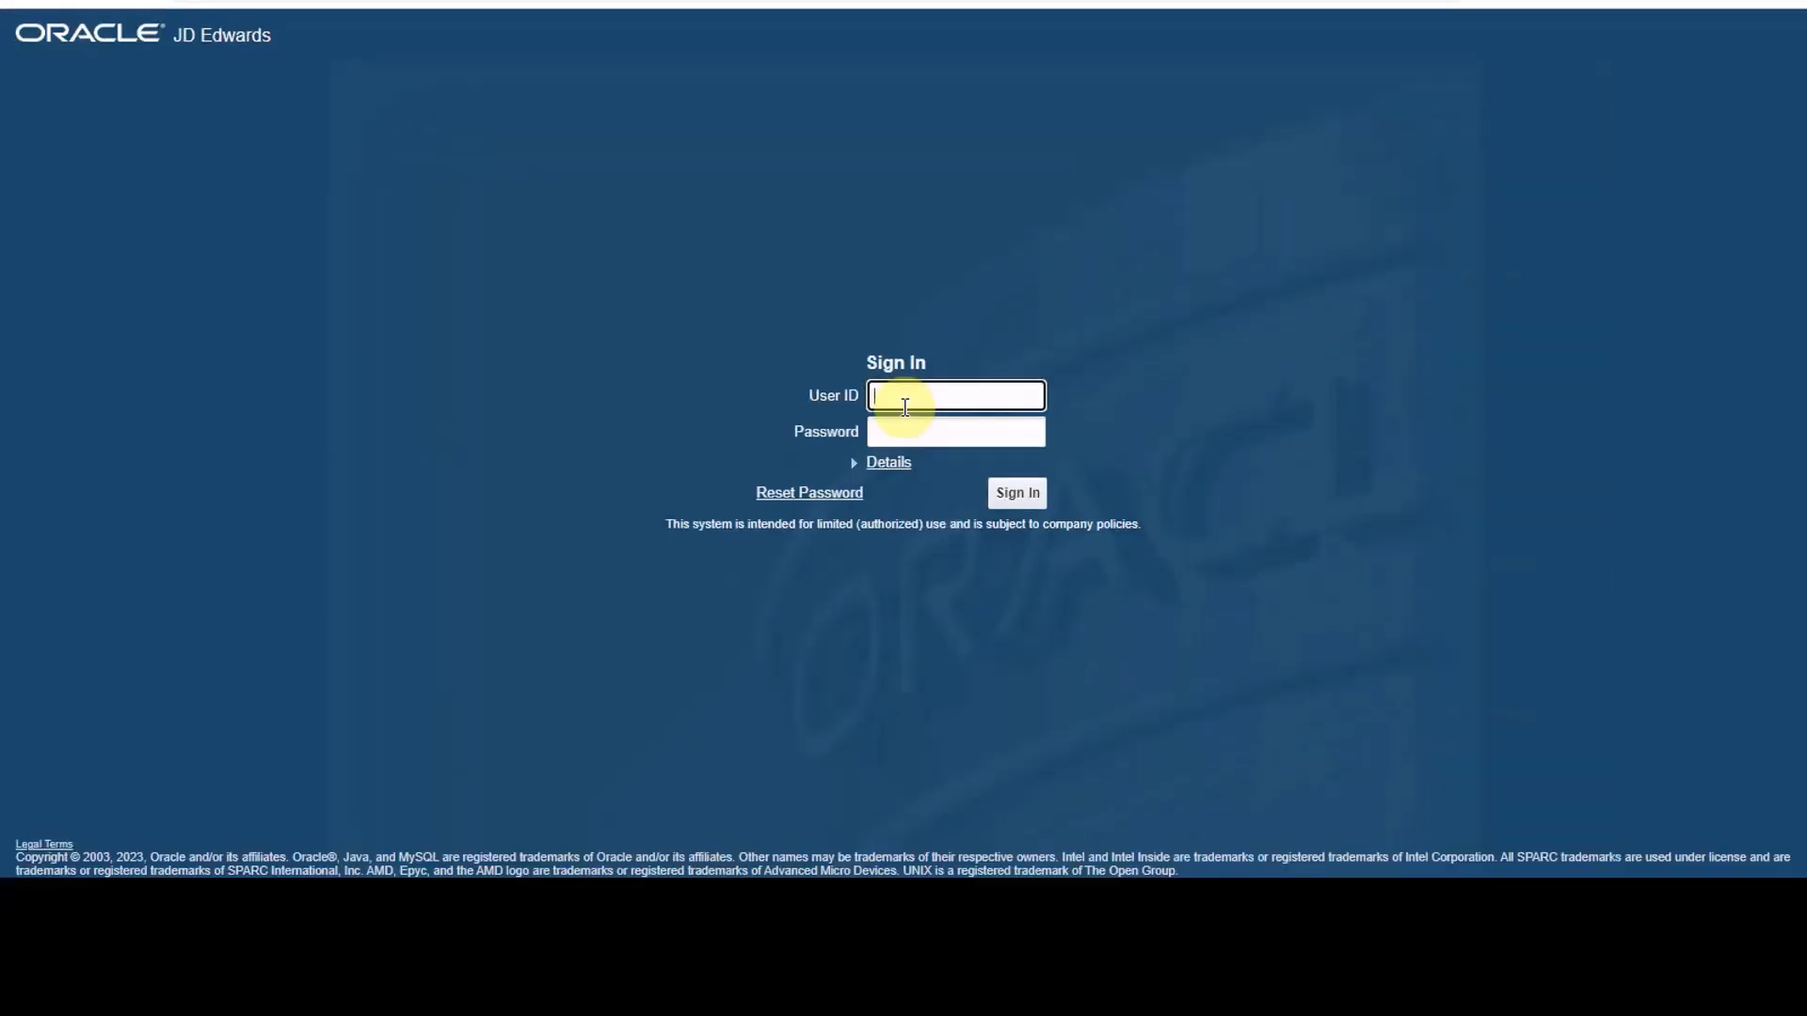
- Switch to JD Edwards EnterpriseOne and sign in with user ID JDE and the account password
left_click(898, 403)
type("JDE")
key("Tab")
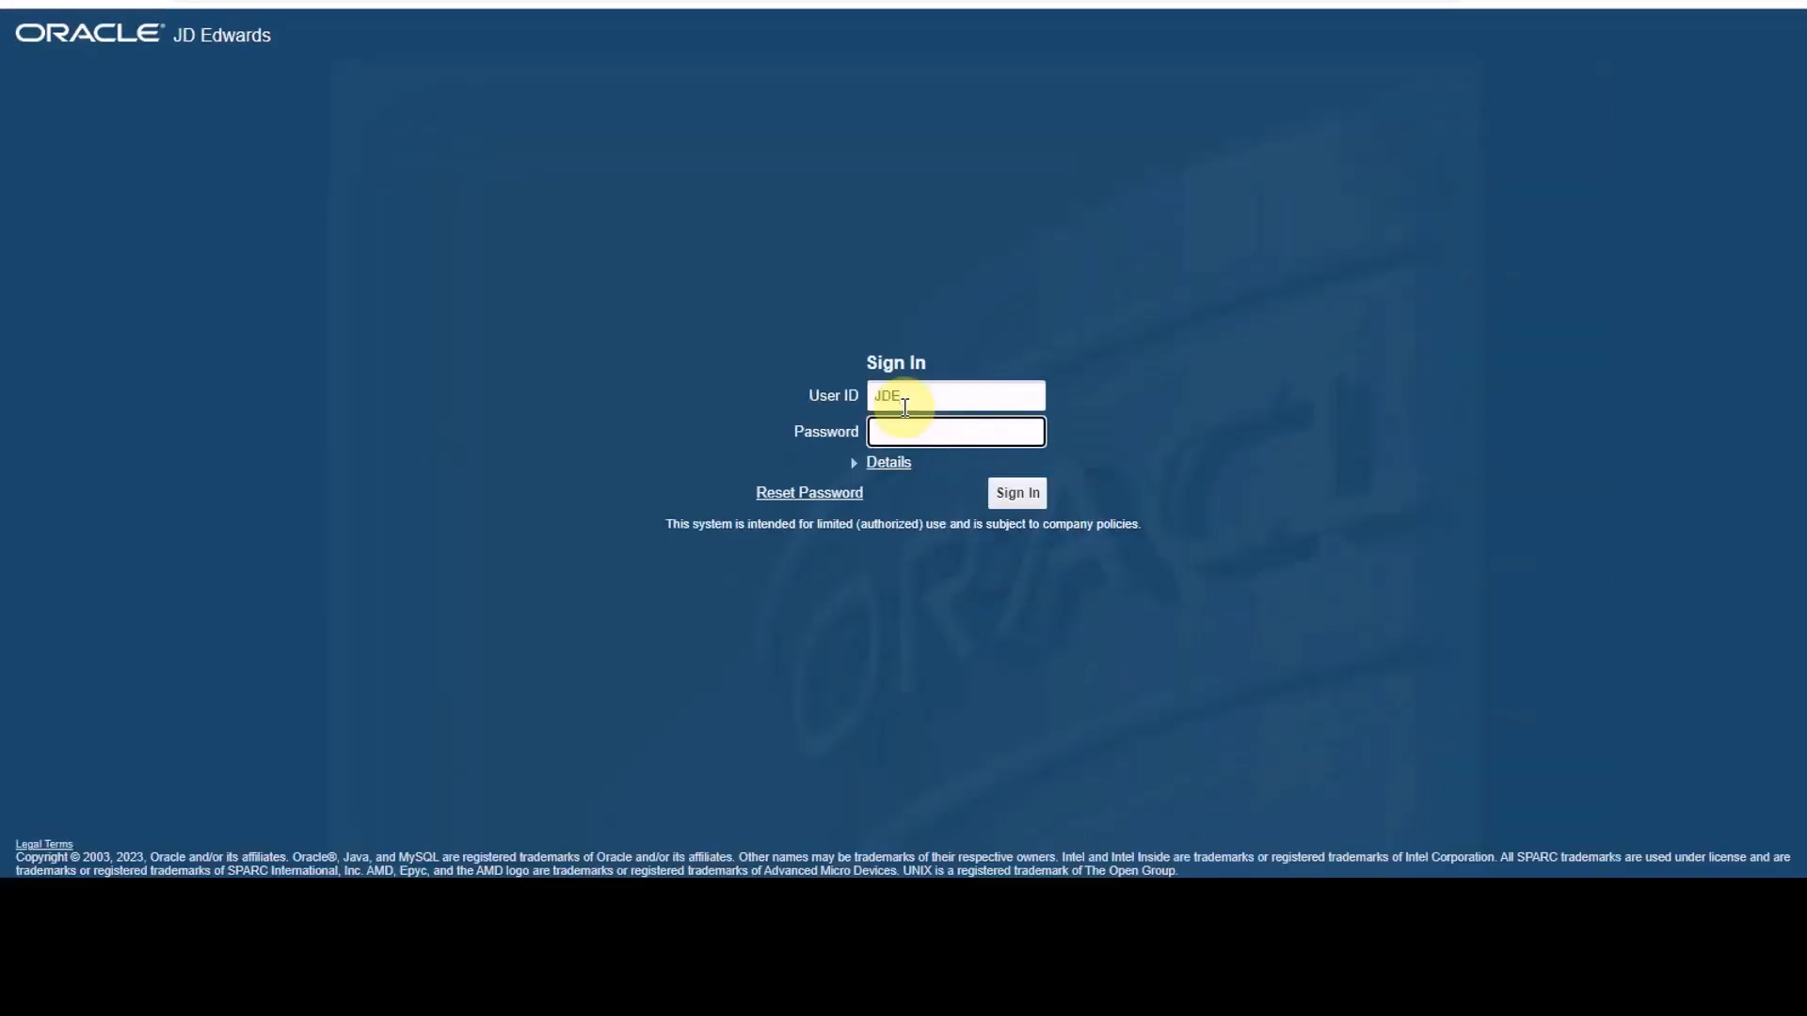
type("••••••••••")
left_click(1008, 488)
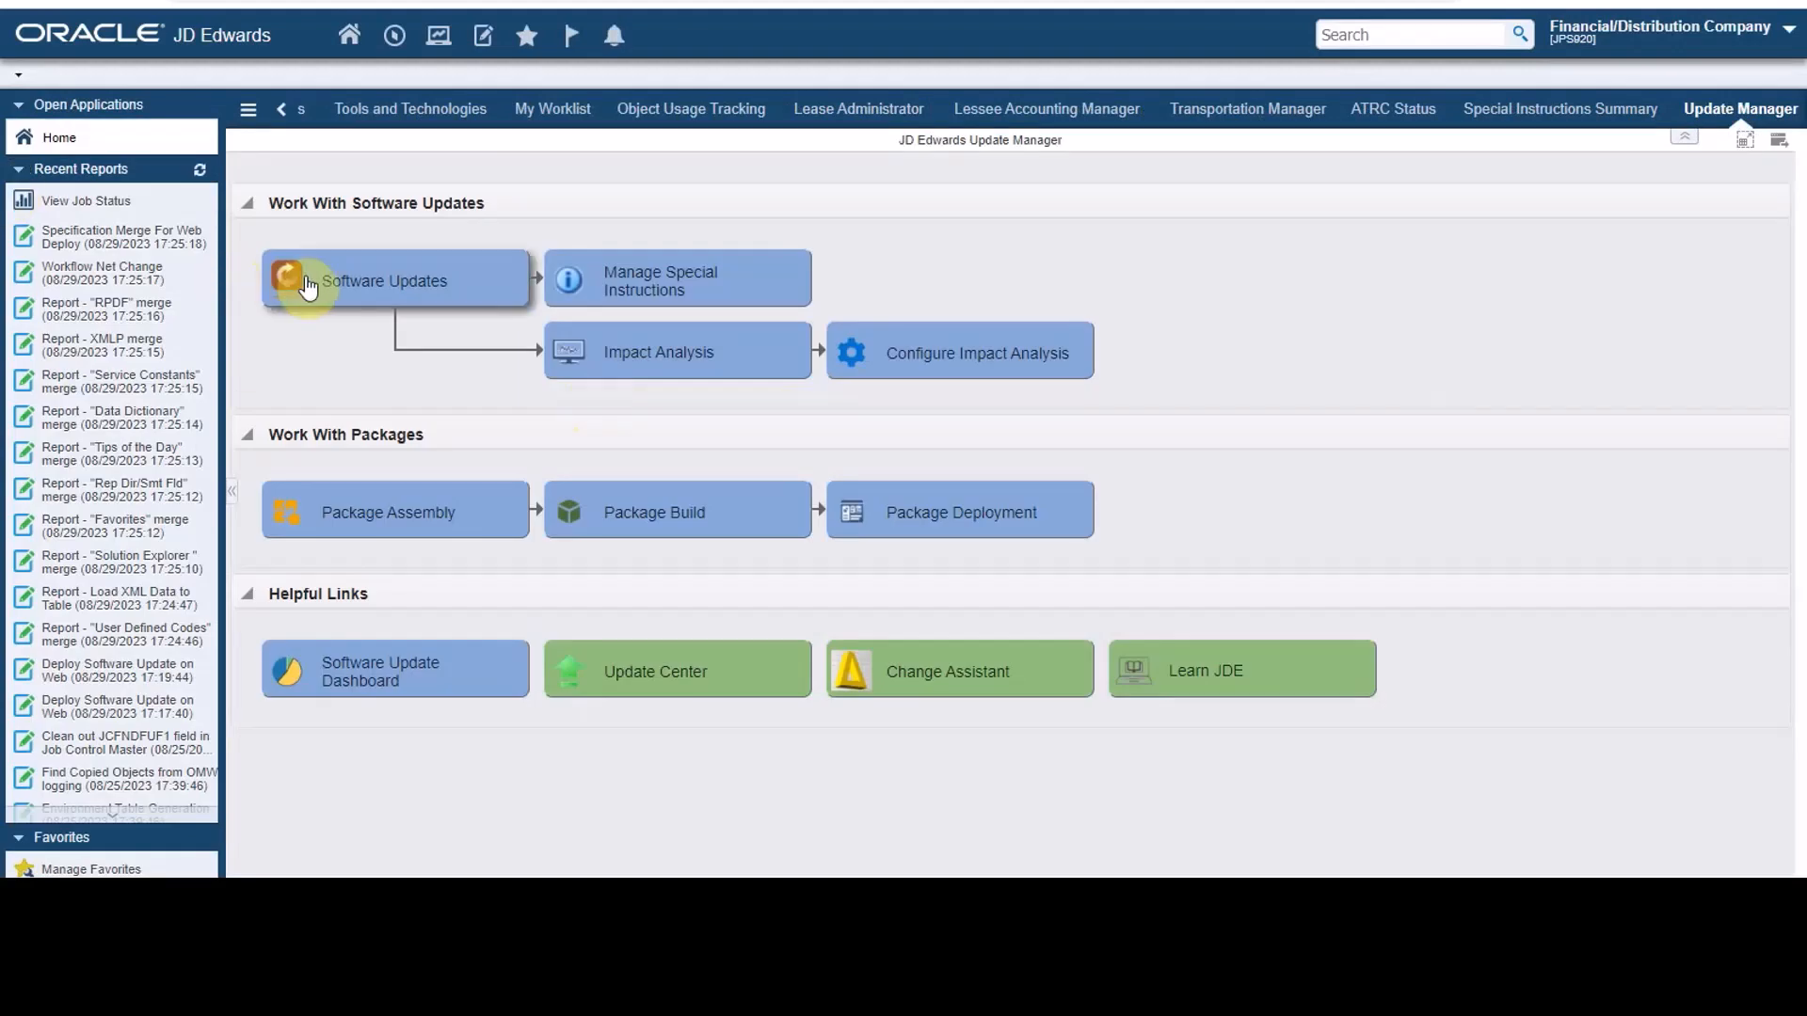
- Import the downloaded file JN20536_01_70.par into the Software Updates application of Update Manager
left_click(367, 303)
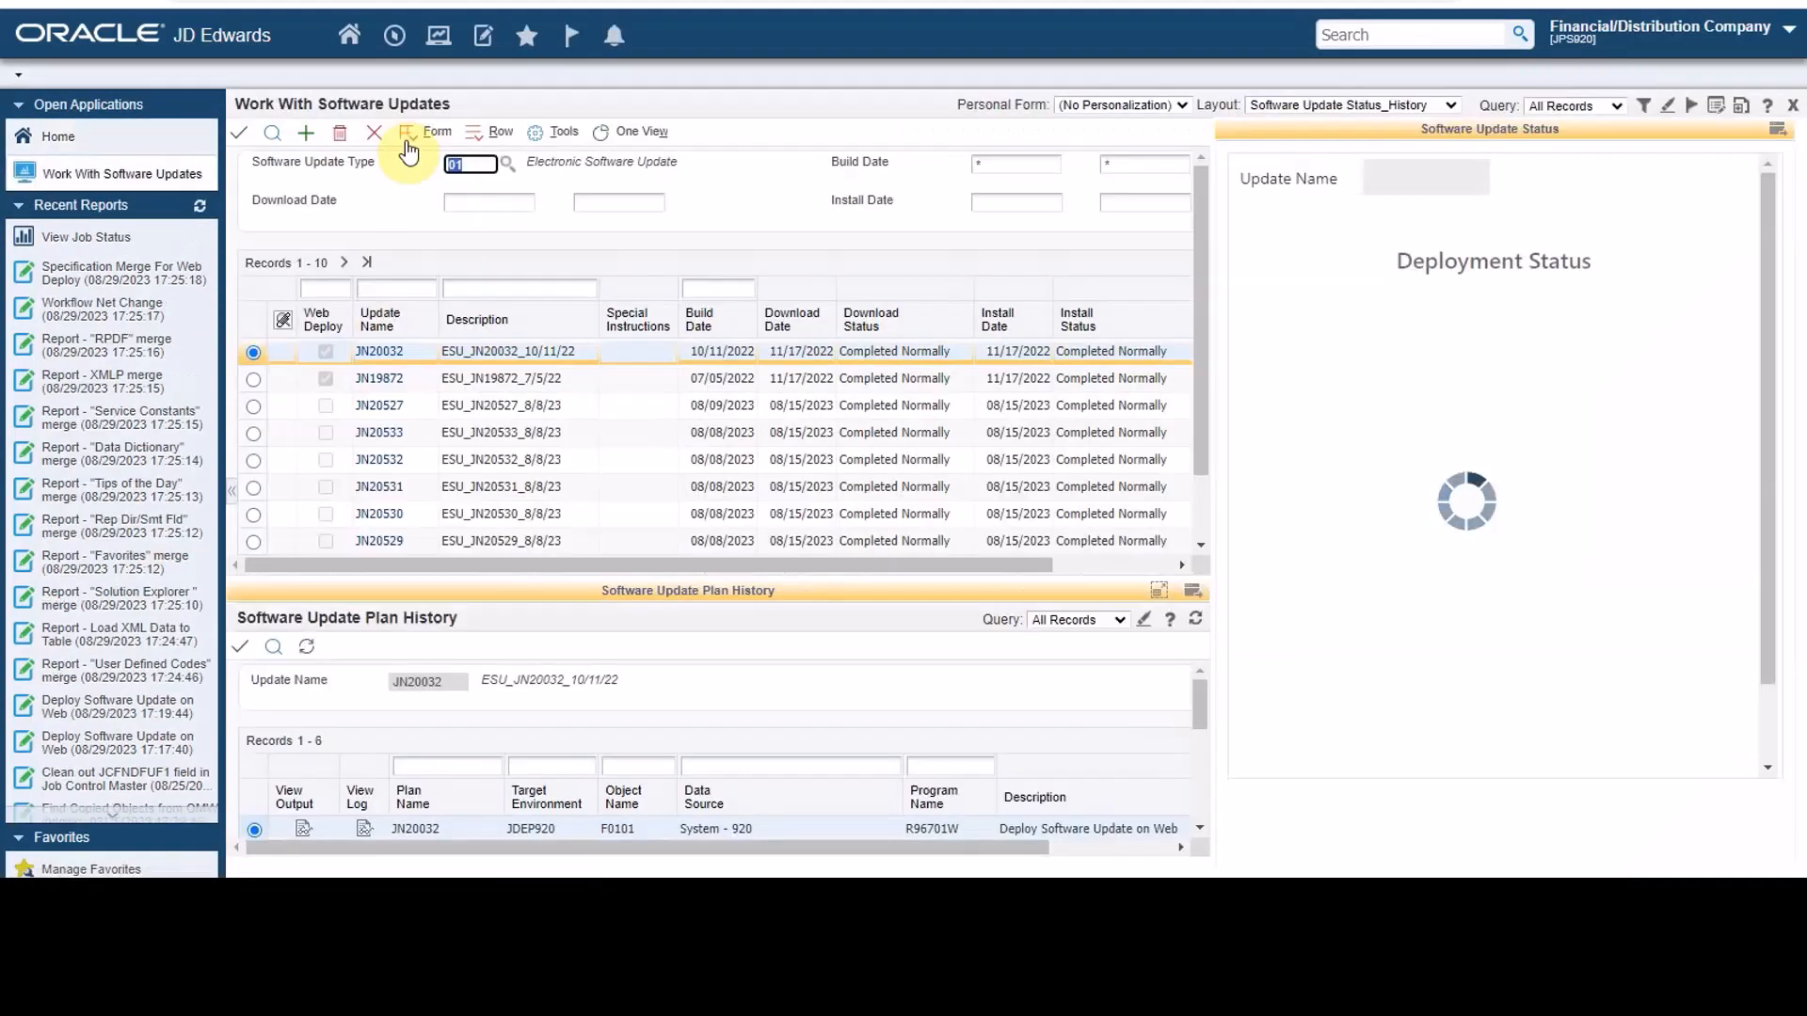
left_click(415, 141)
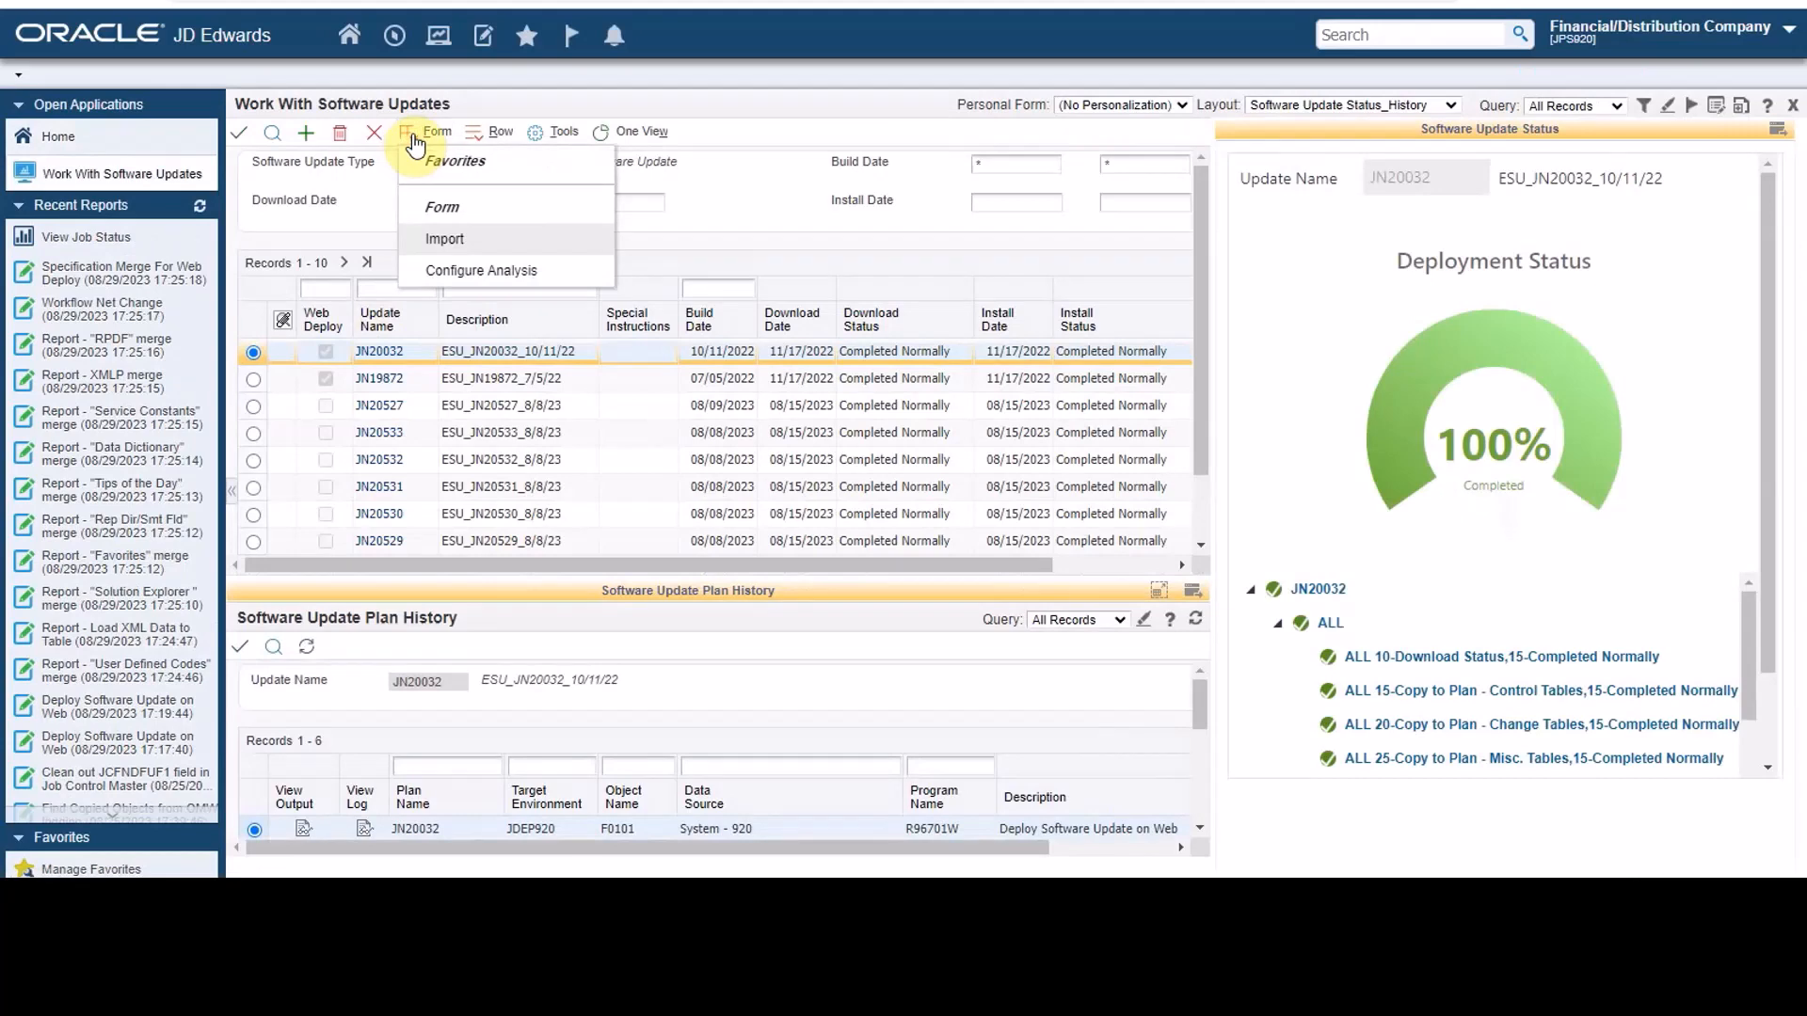
left_click(475, 246)
left_click(275, 146)
left_click(443, 118)
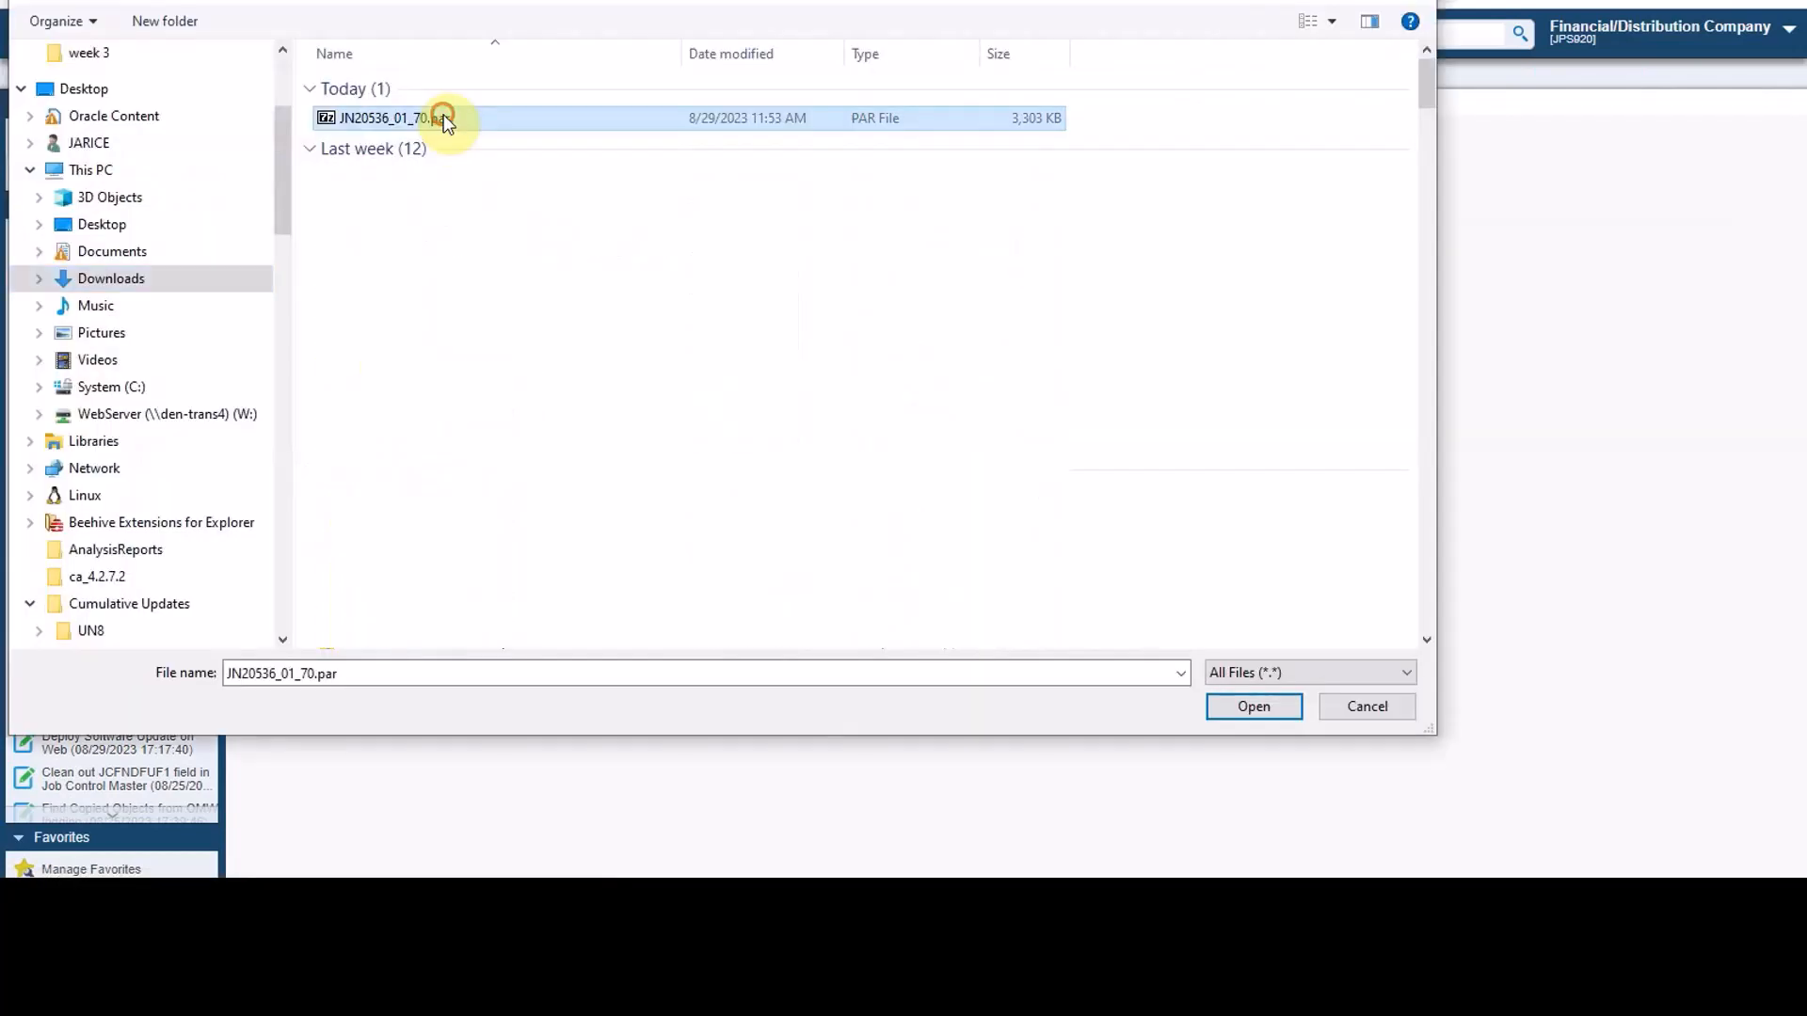
left_click(1241, 704)
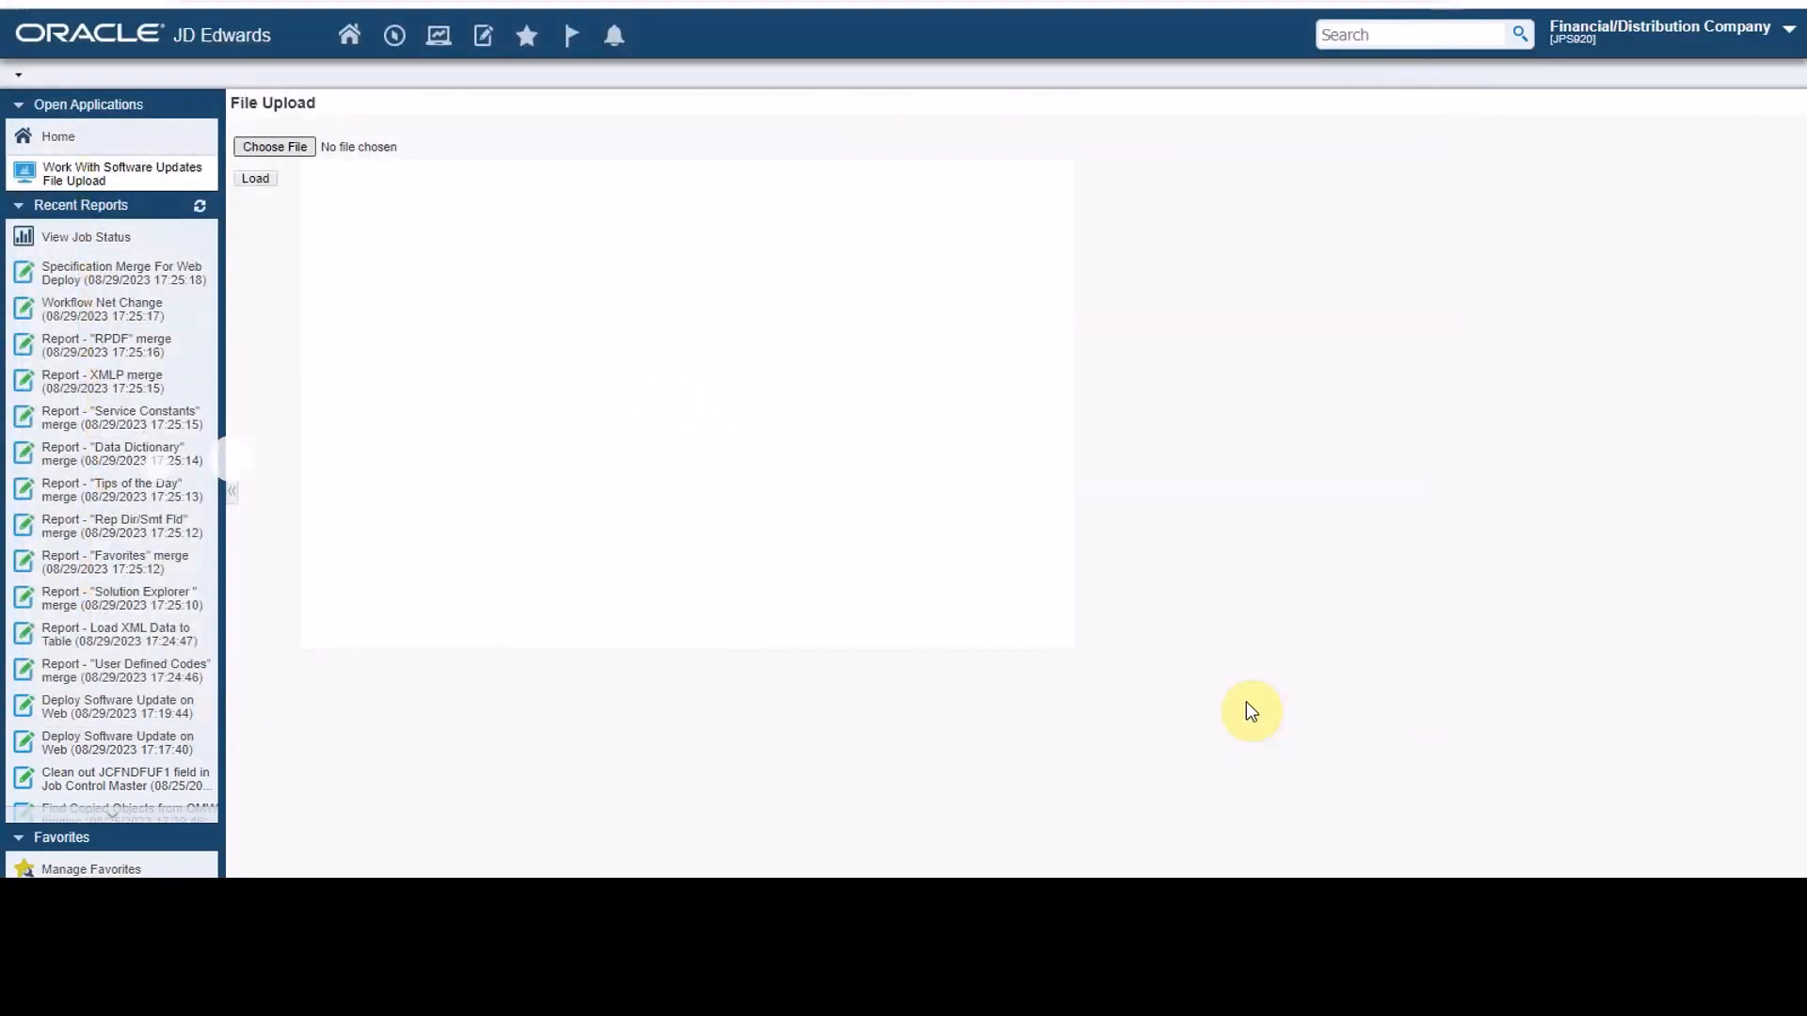
left_click(254, 178)
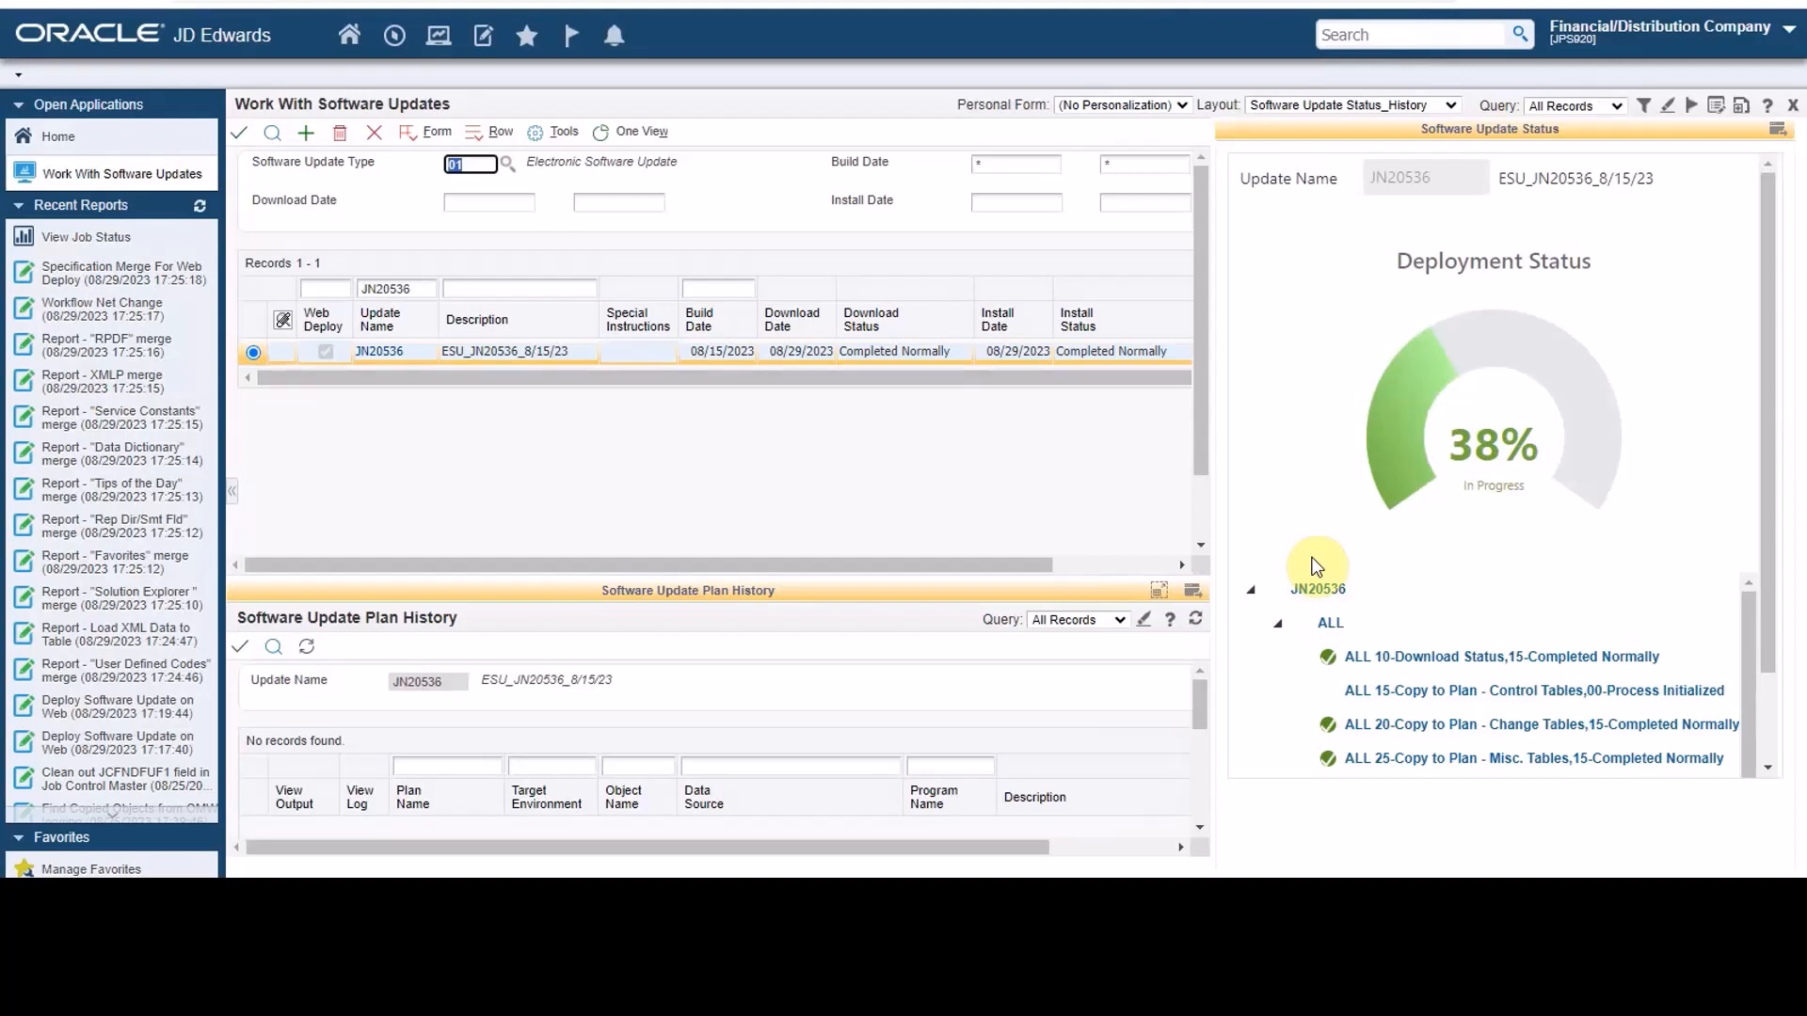
- Refresh the software update list and examine the manual instructions, user defined codes and glossaries of JN20536
left_click(272, 133)
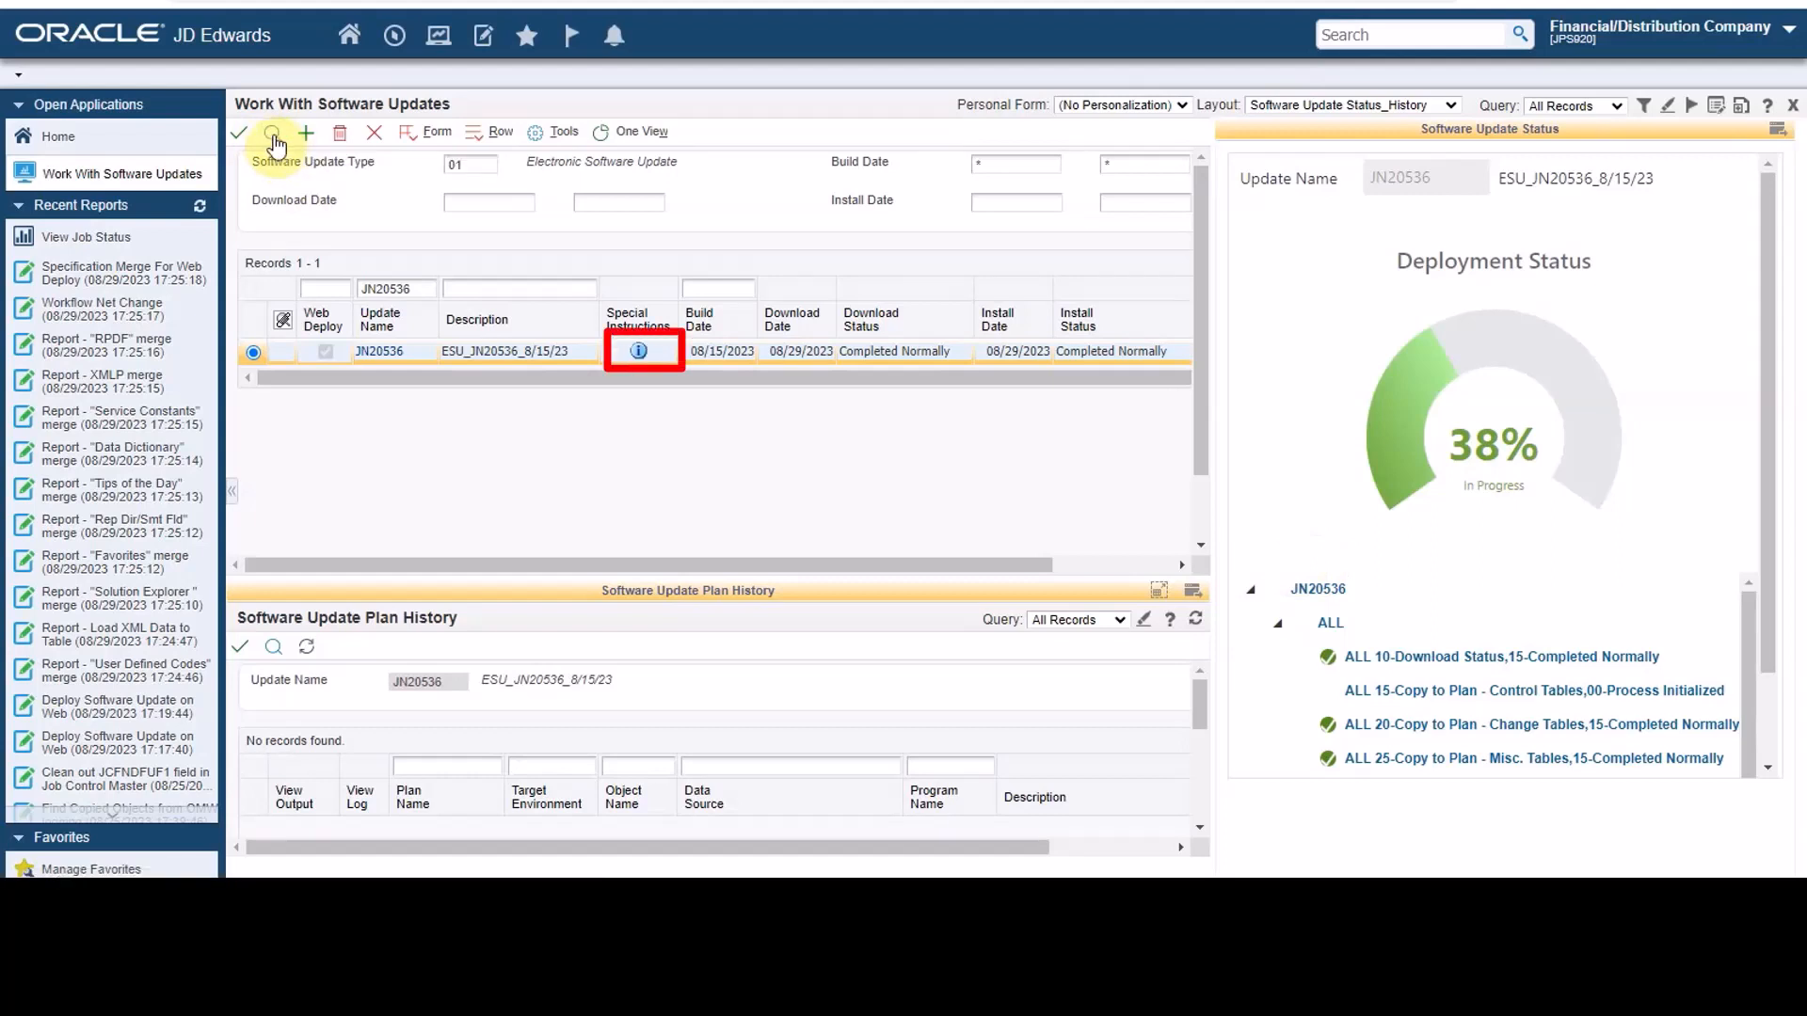
left_click(639, 353)
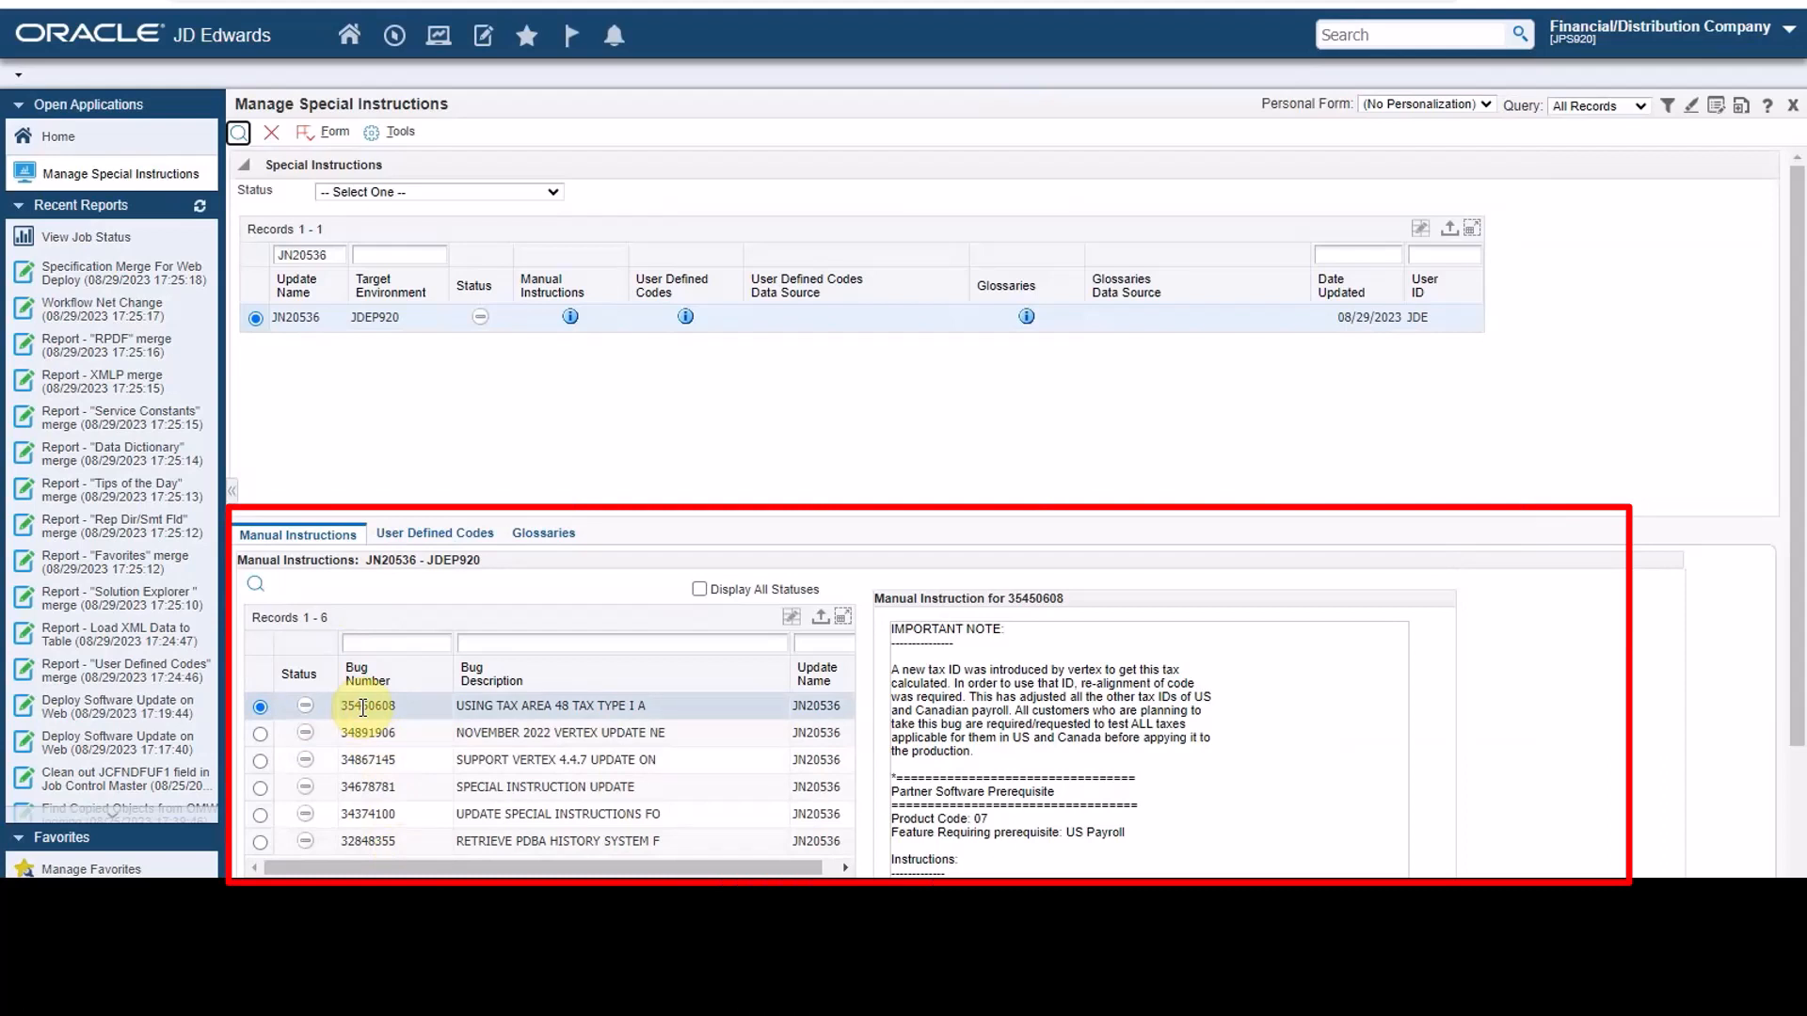
left_click(411, 537)
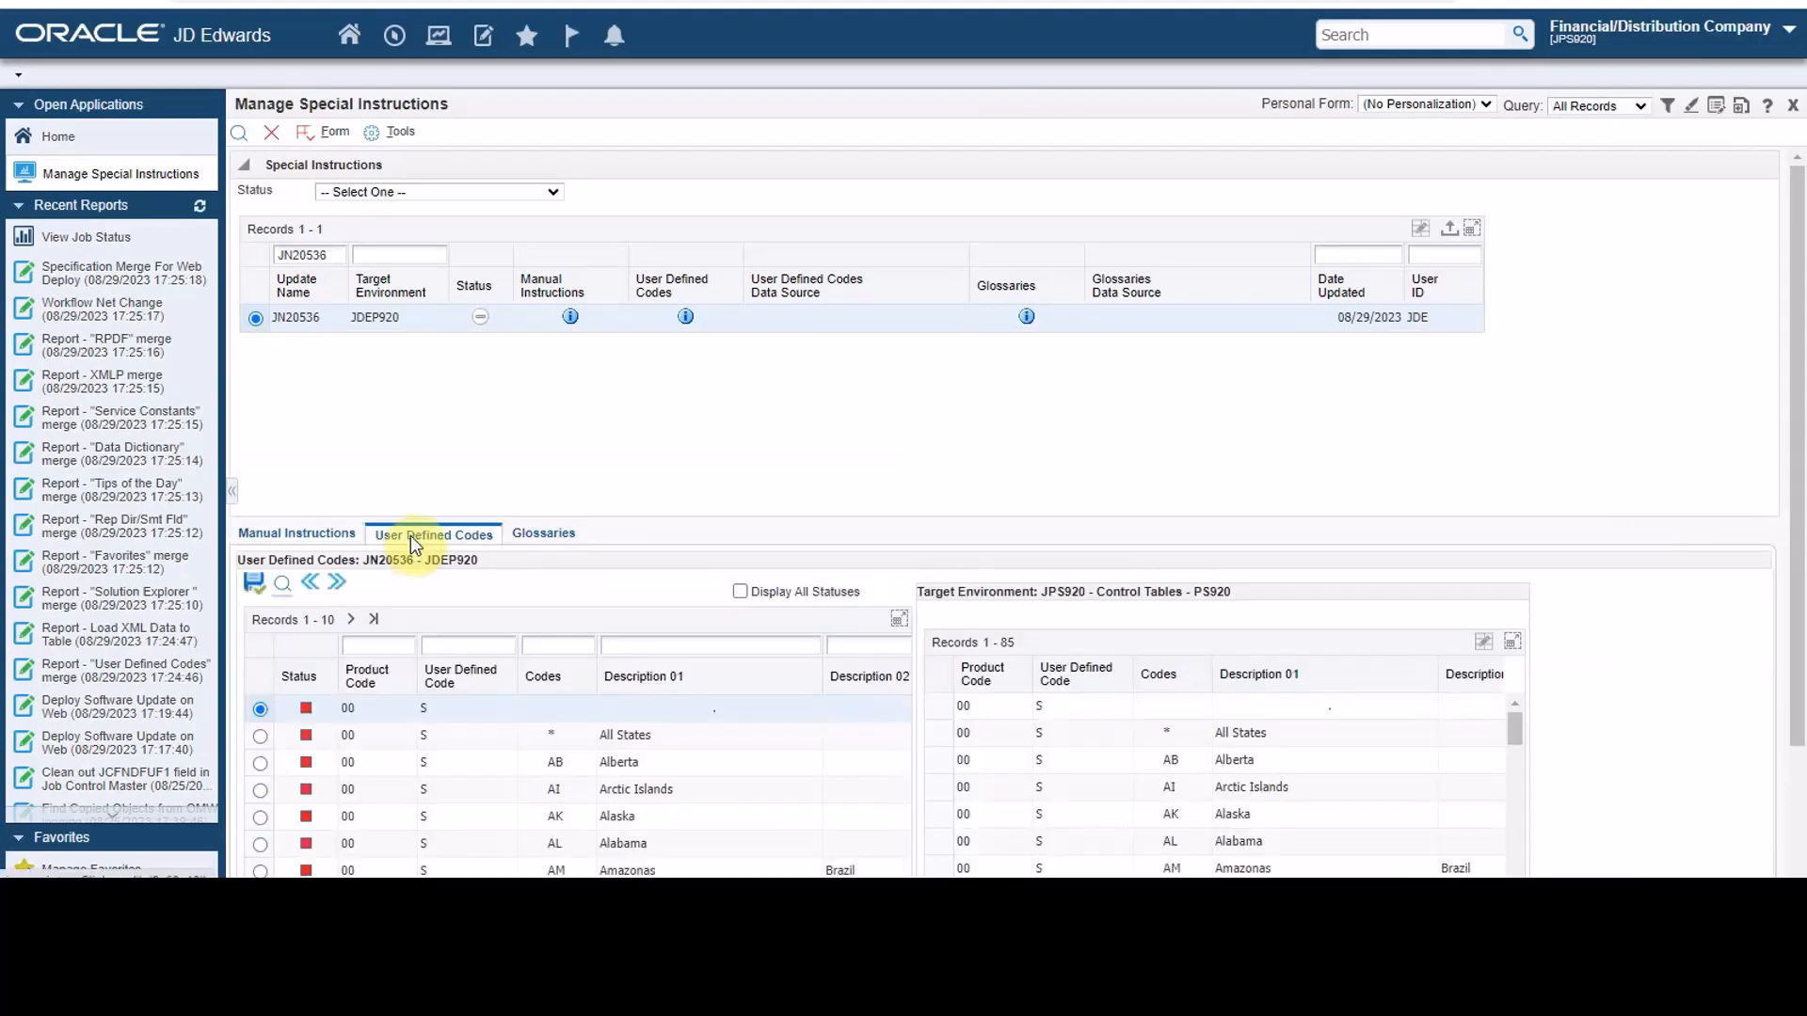
scroll(308, 720, "down", 1)
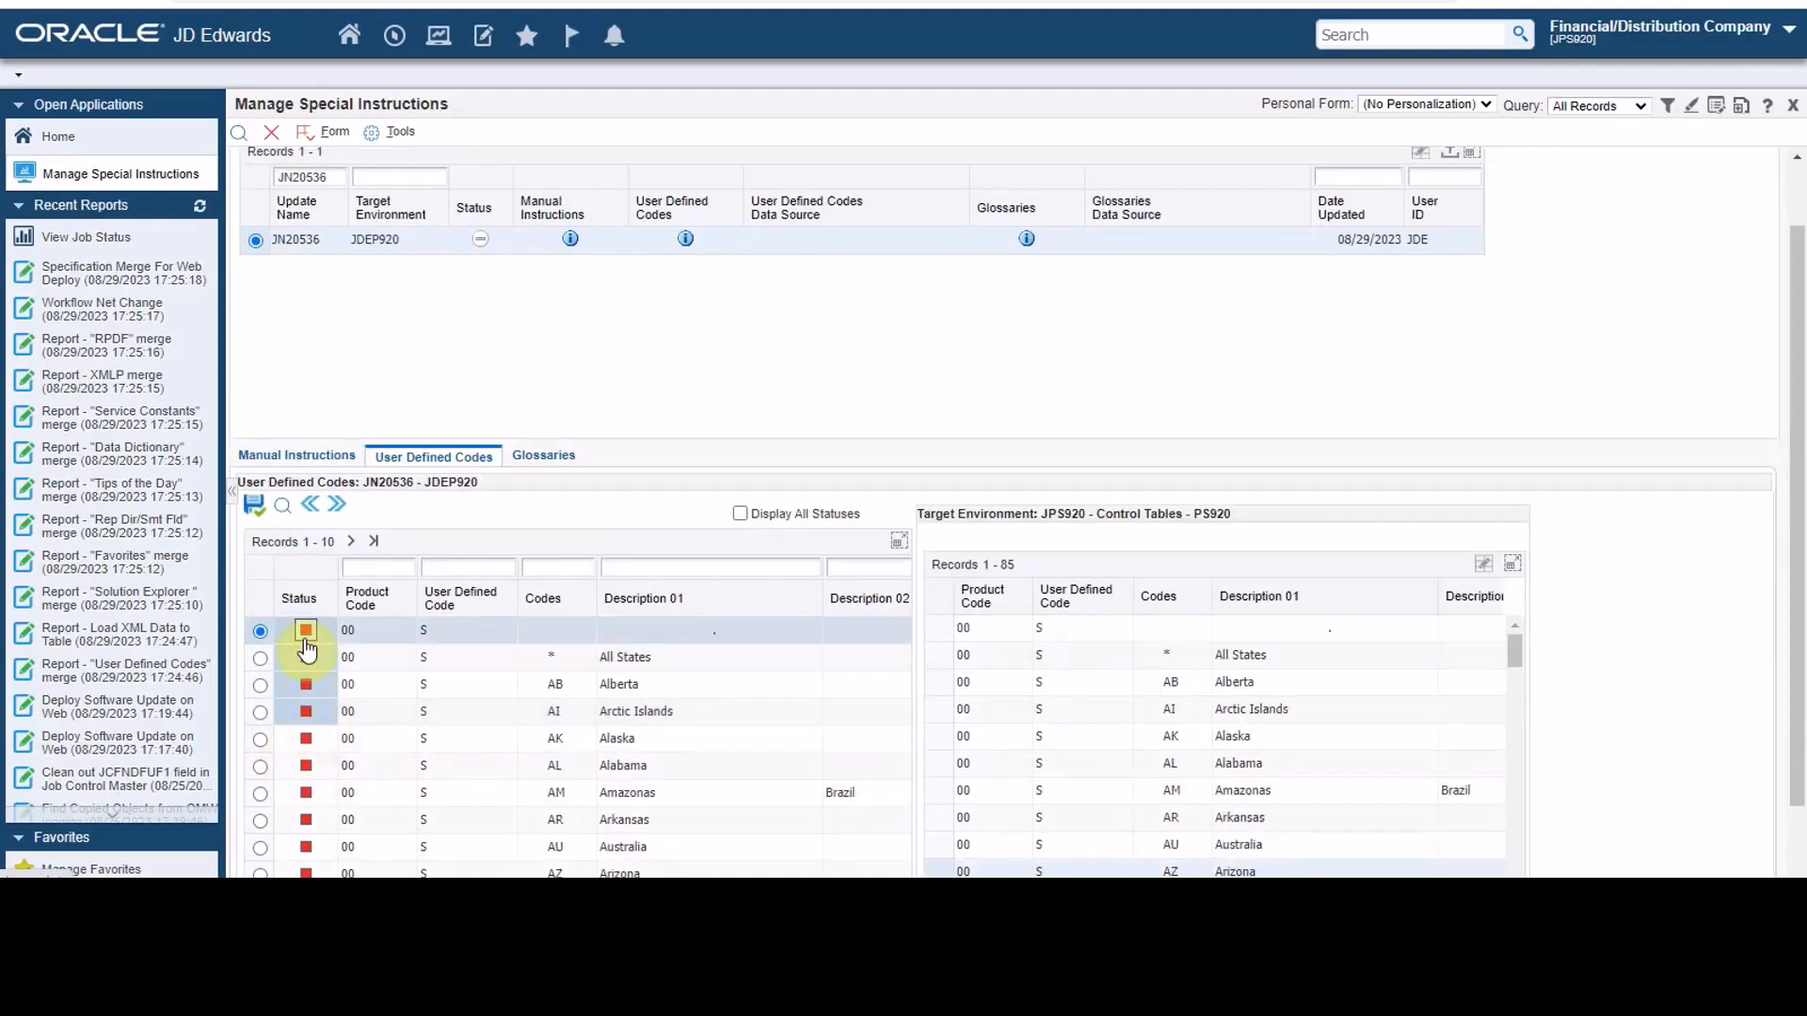
left_click(545, 457)
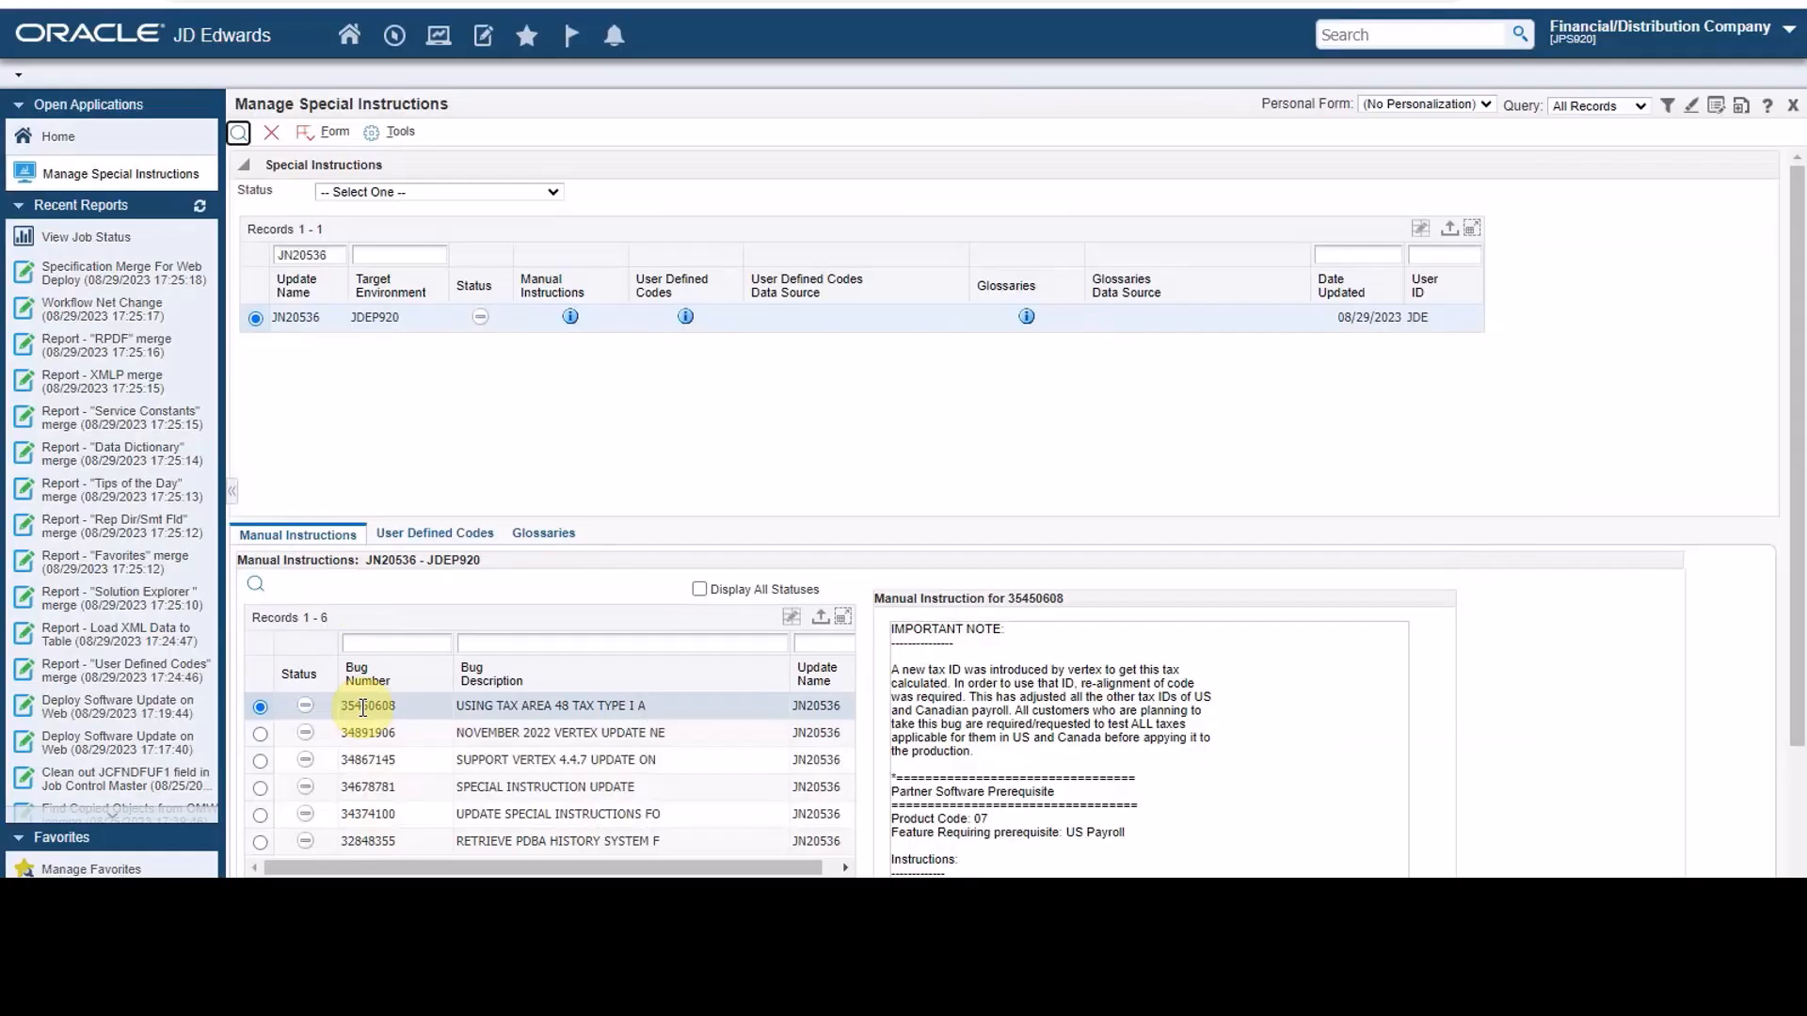
- Mark the first three 00/S user defined codes (blank, * and AB) of JN20536 for copying to the target environment
left_click(411, 537)
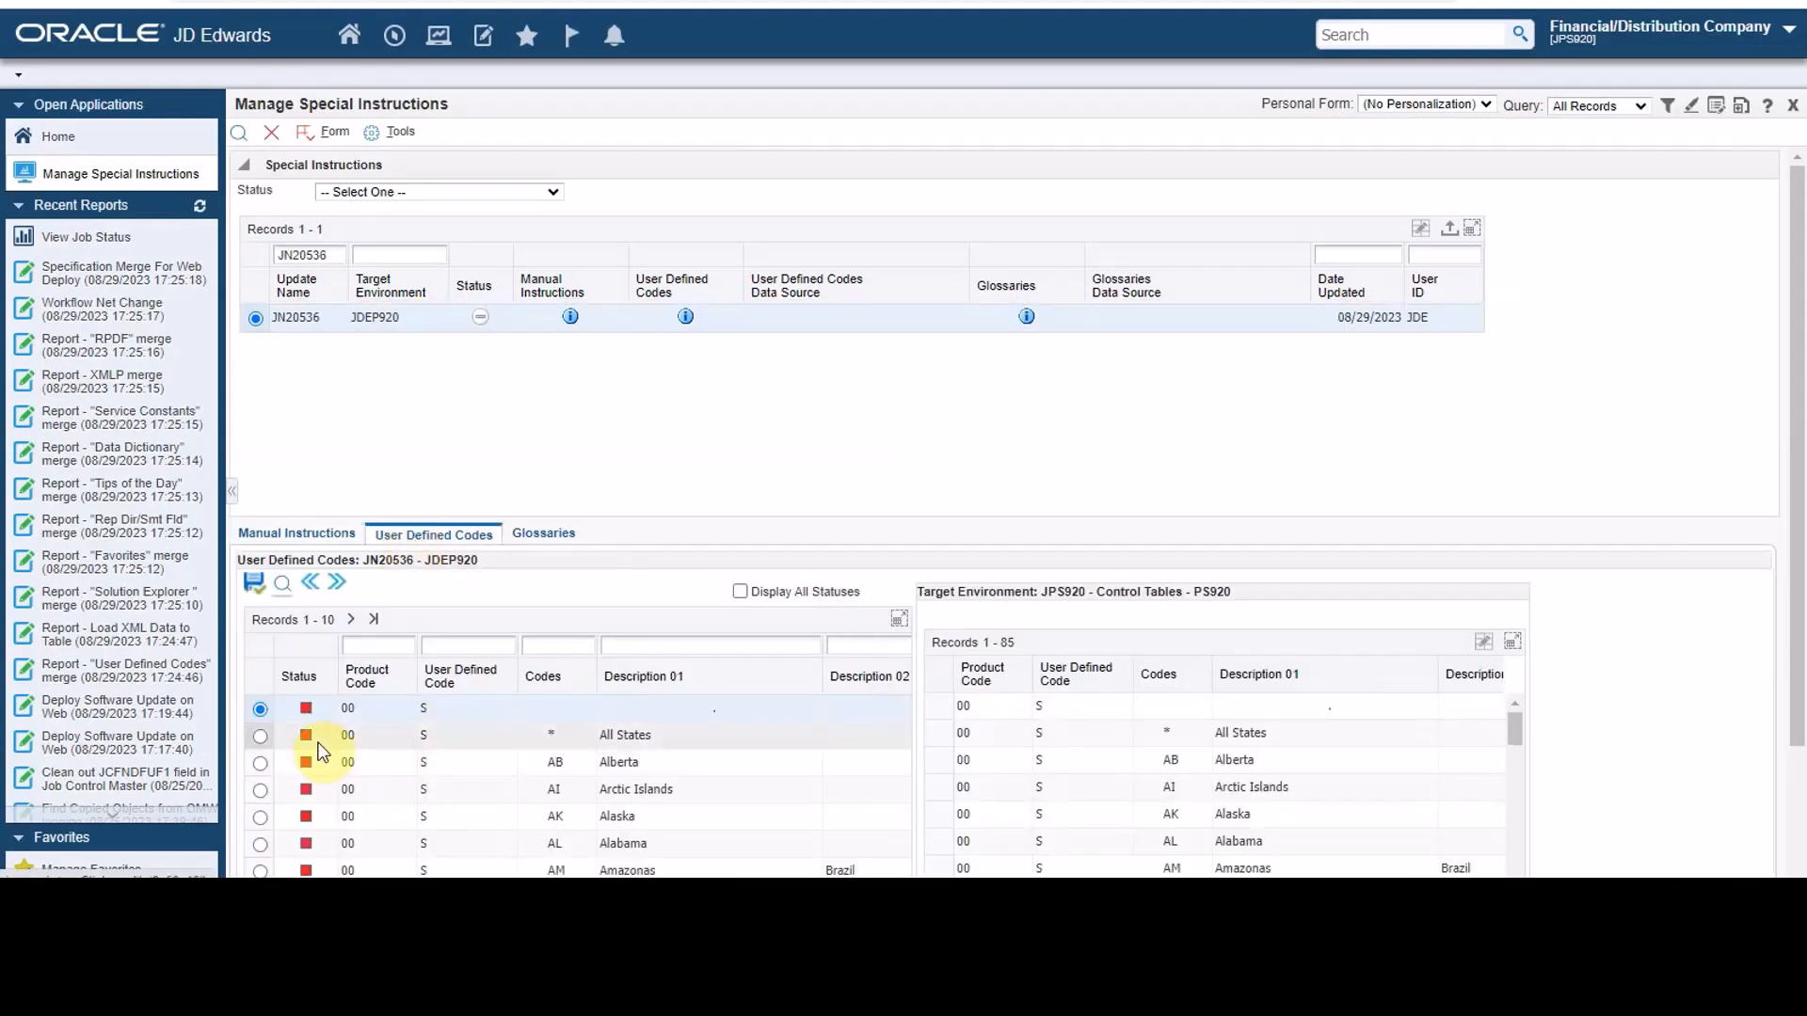
scroll(296, 715, "down", 1)
left_click(305, 631)
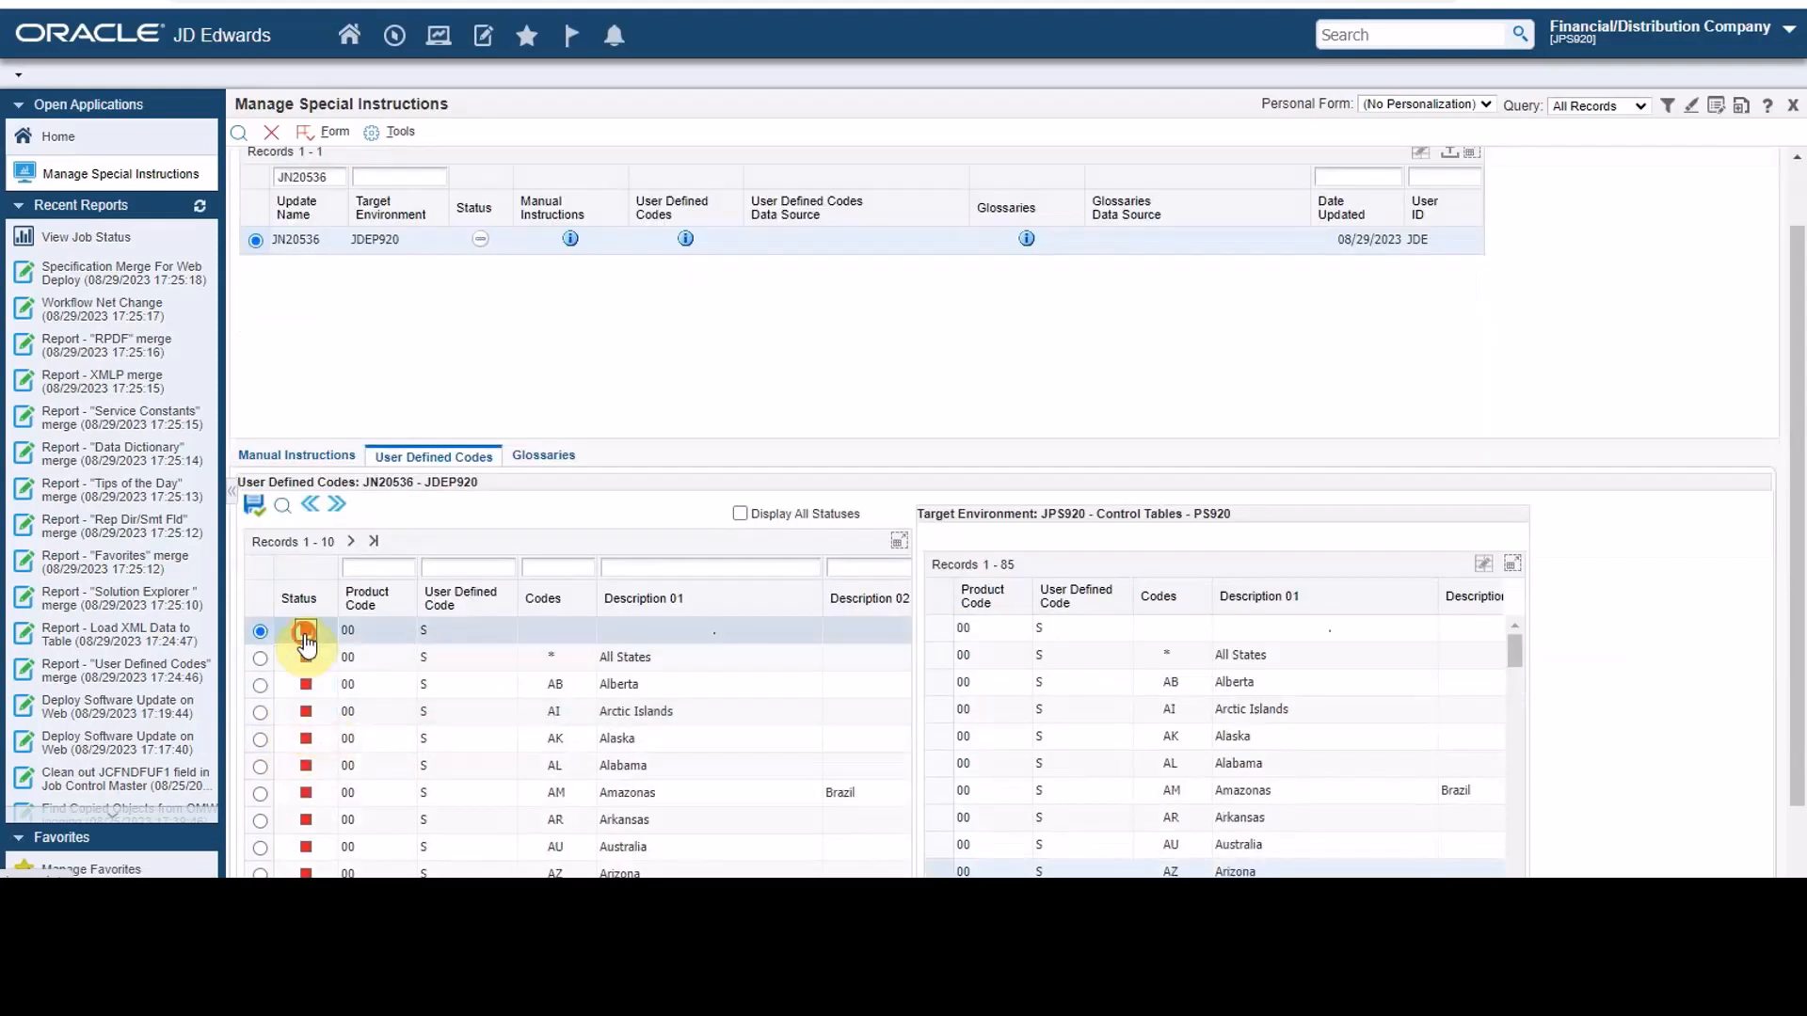
left_click(305, 658)
left_click(306, 685)
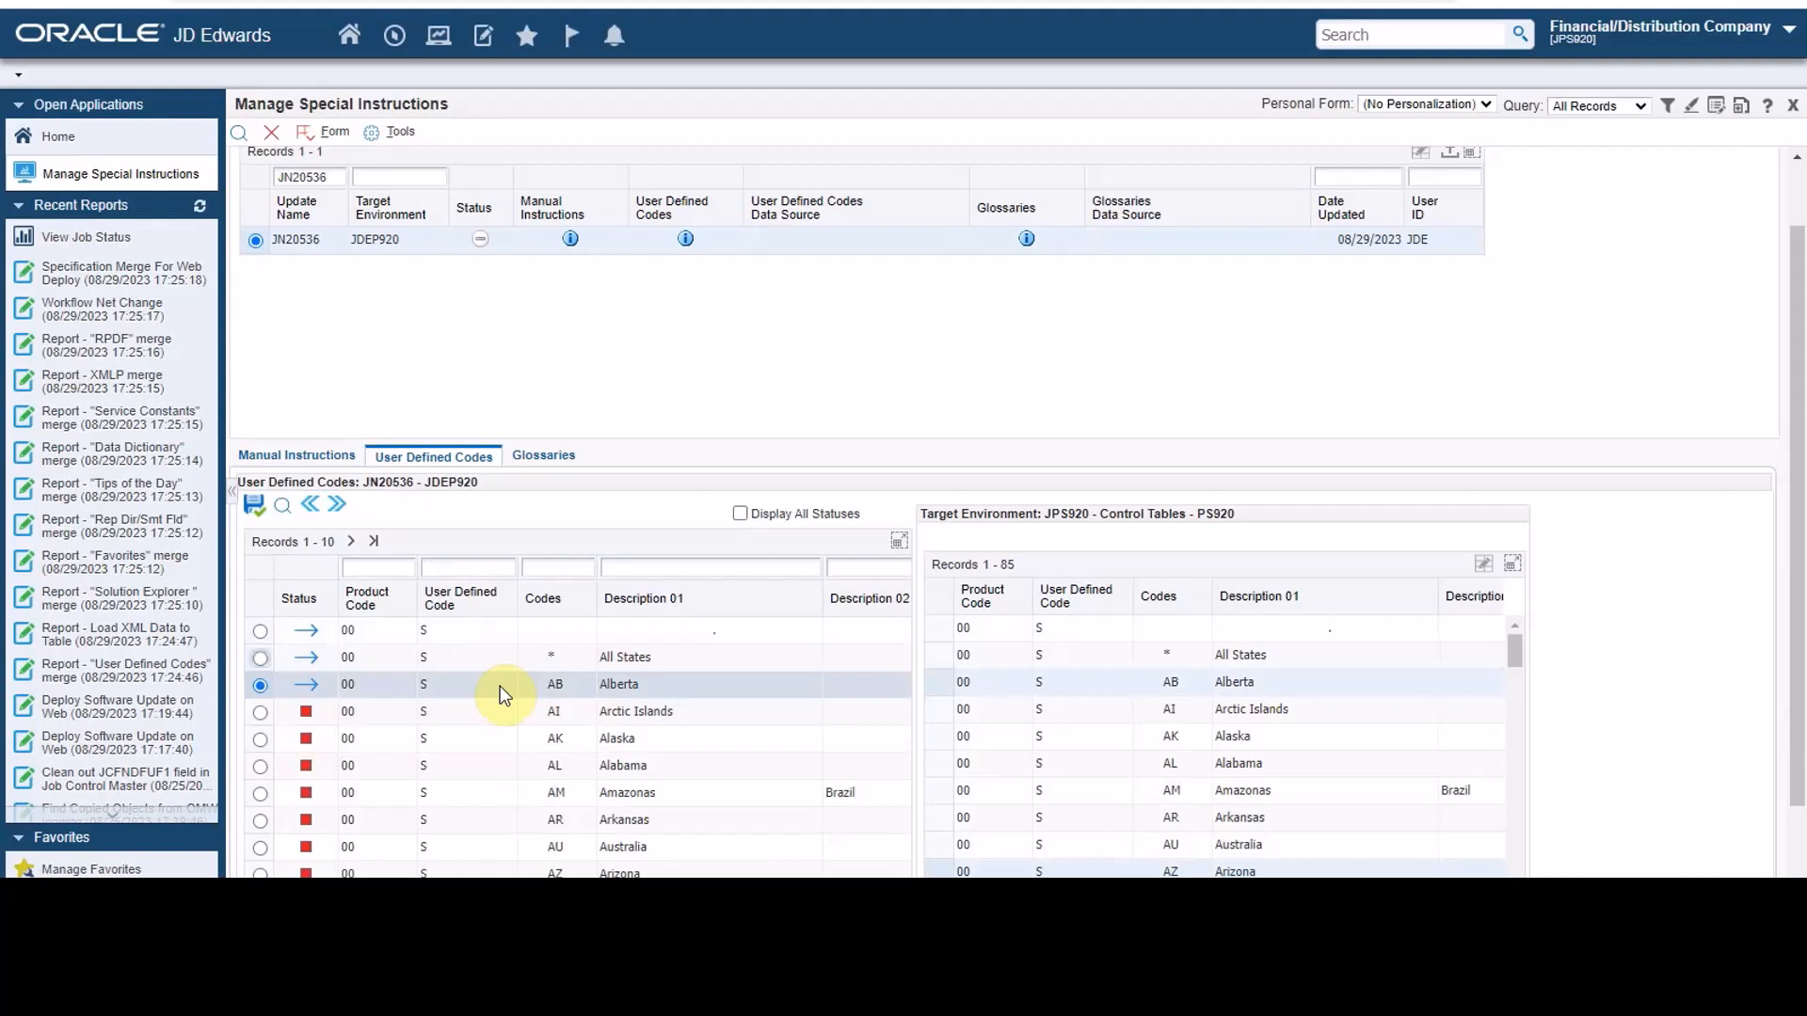
- Mark the JN20536 glossaries of data items CX01, FICM and FORM04 for copying to the target data dictionary
left_click(550, 459)
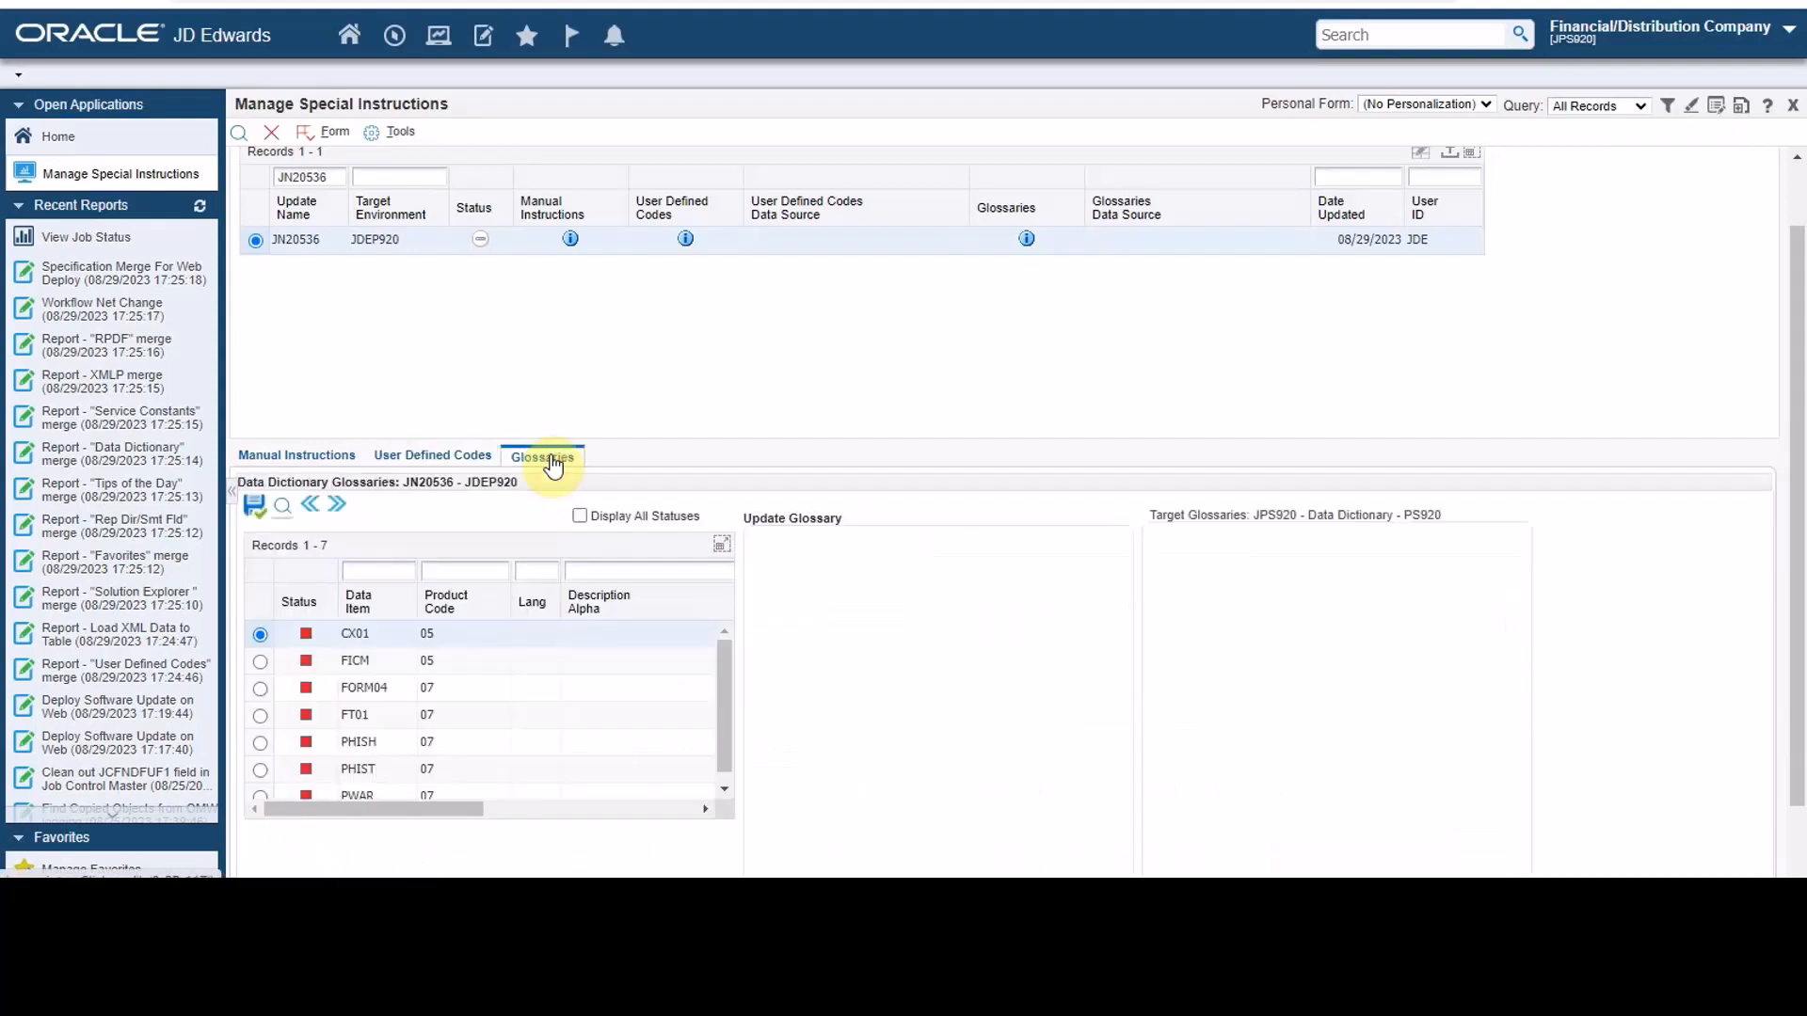
left_click(303, 633)
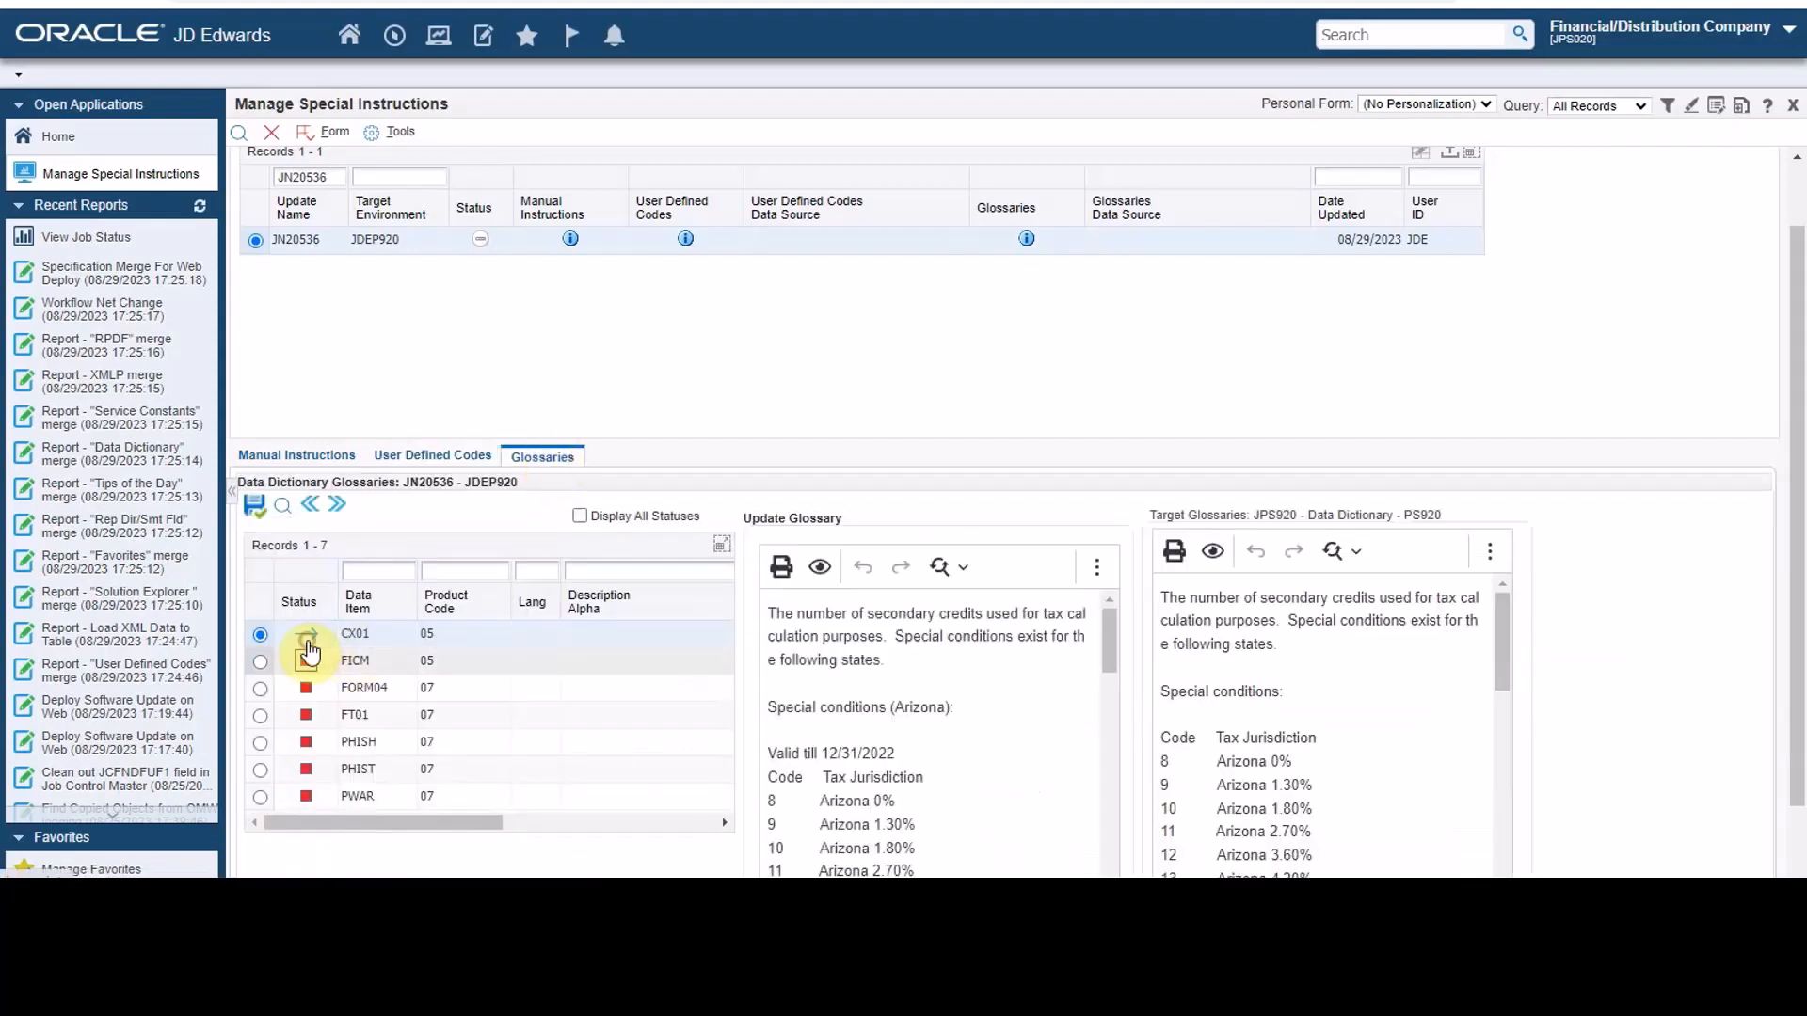
left_click(302, 662)
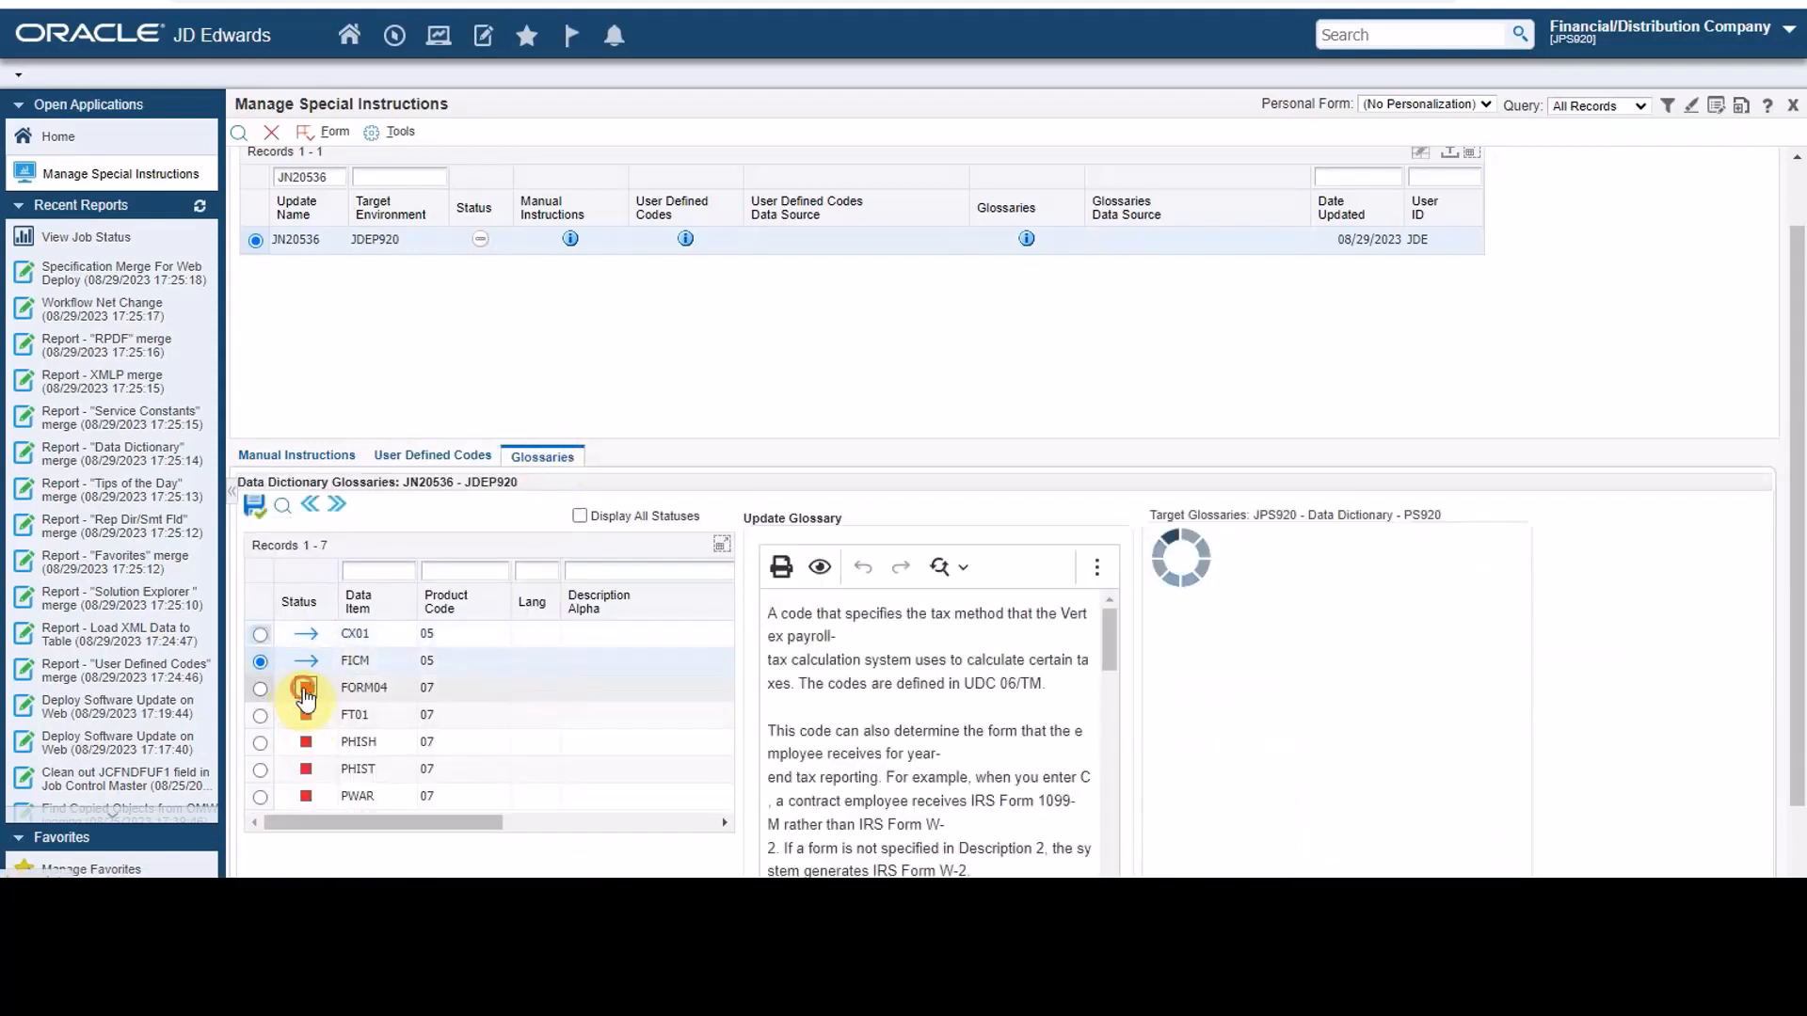
left_click(305, 688)
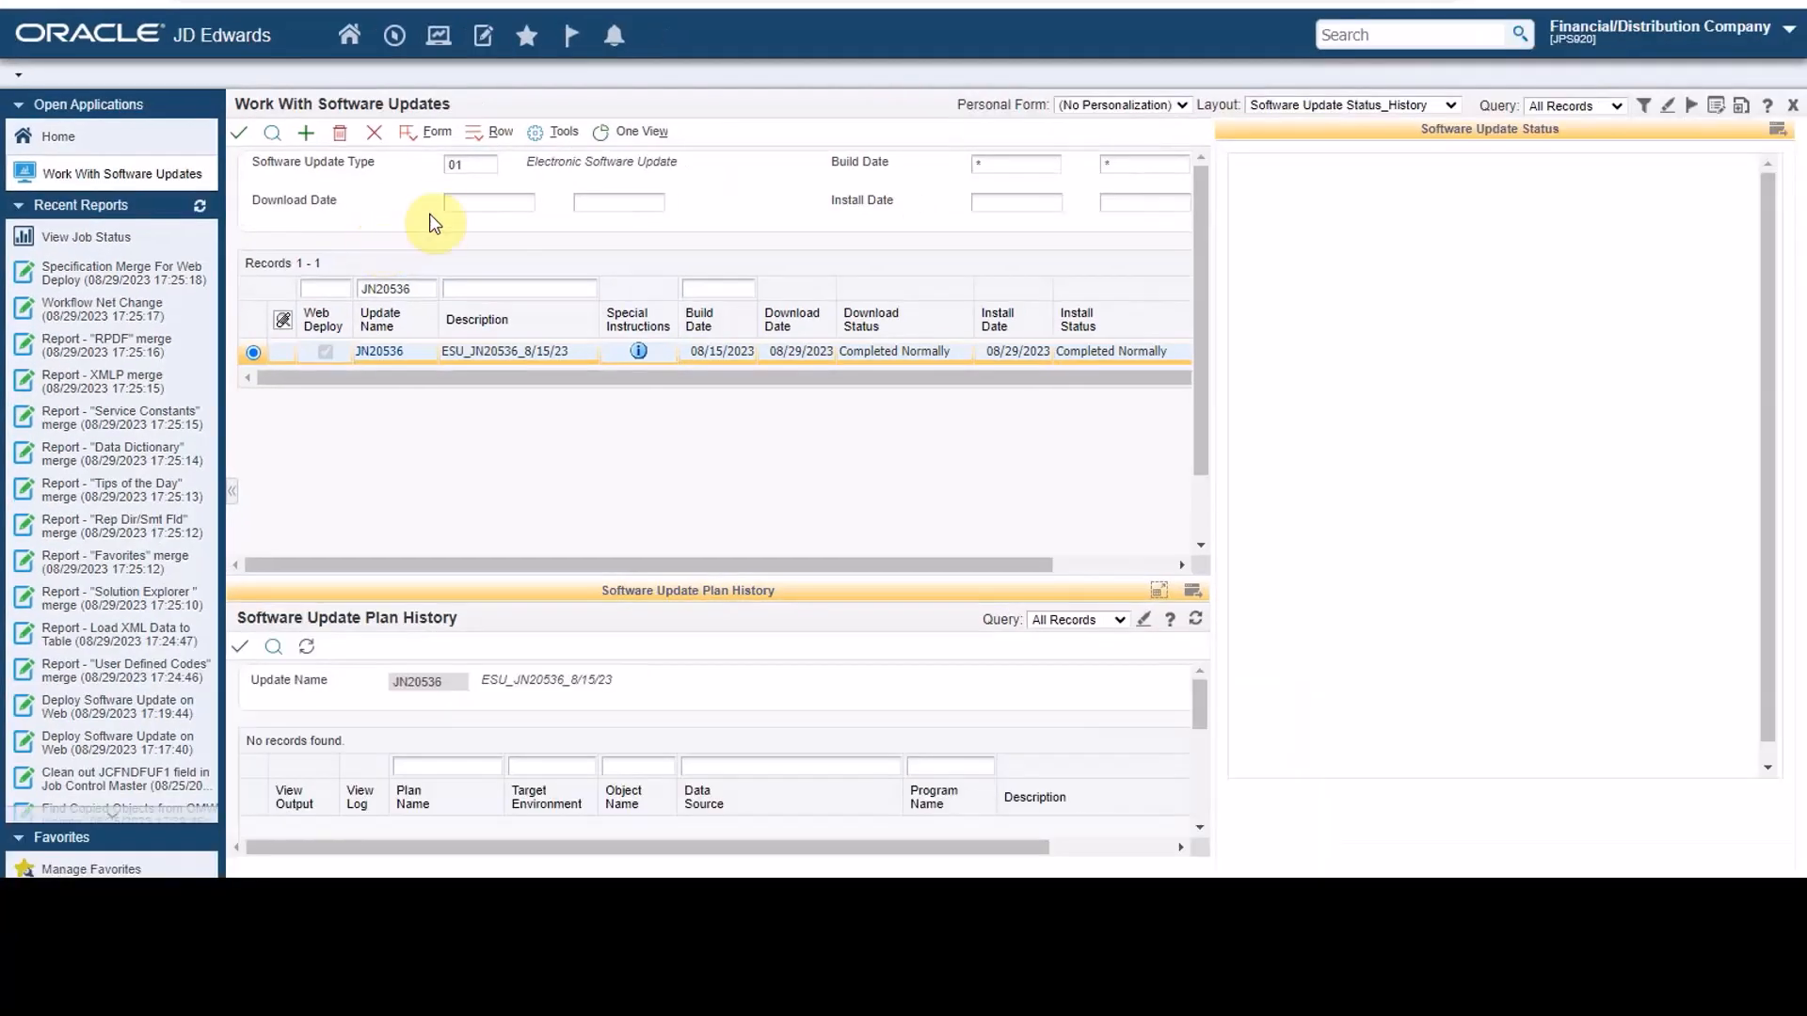
- Deploy update JN20536 to the PS920 Pristine Environment, toggling the Automate Special Instructions option before submitting
left_click(481, 136)
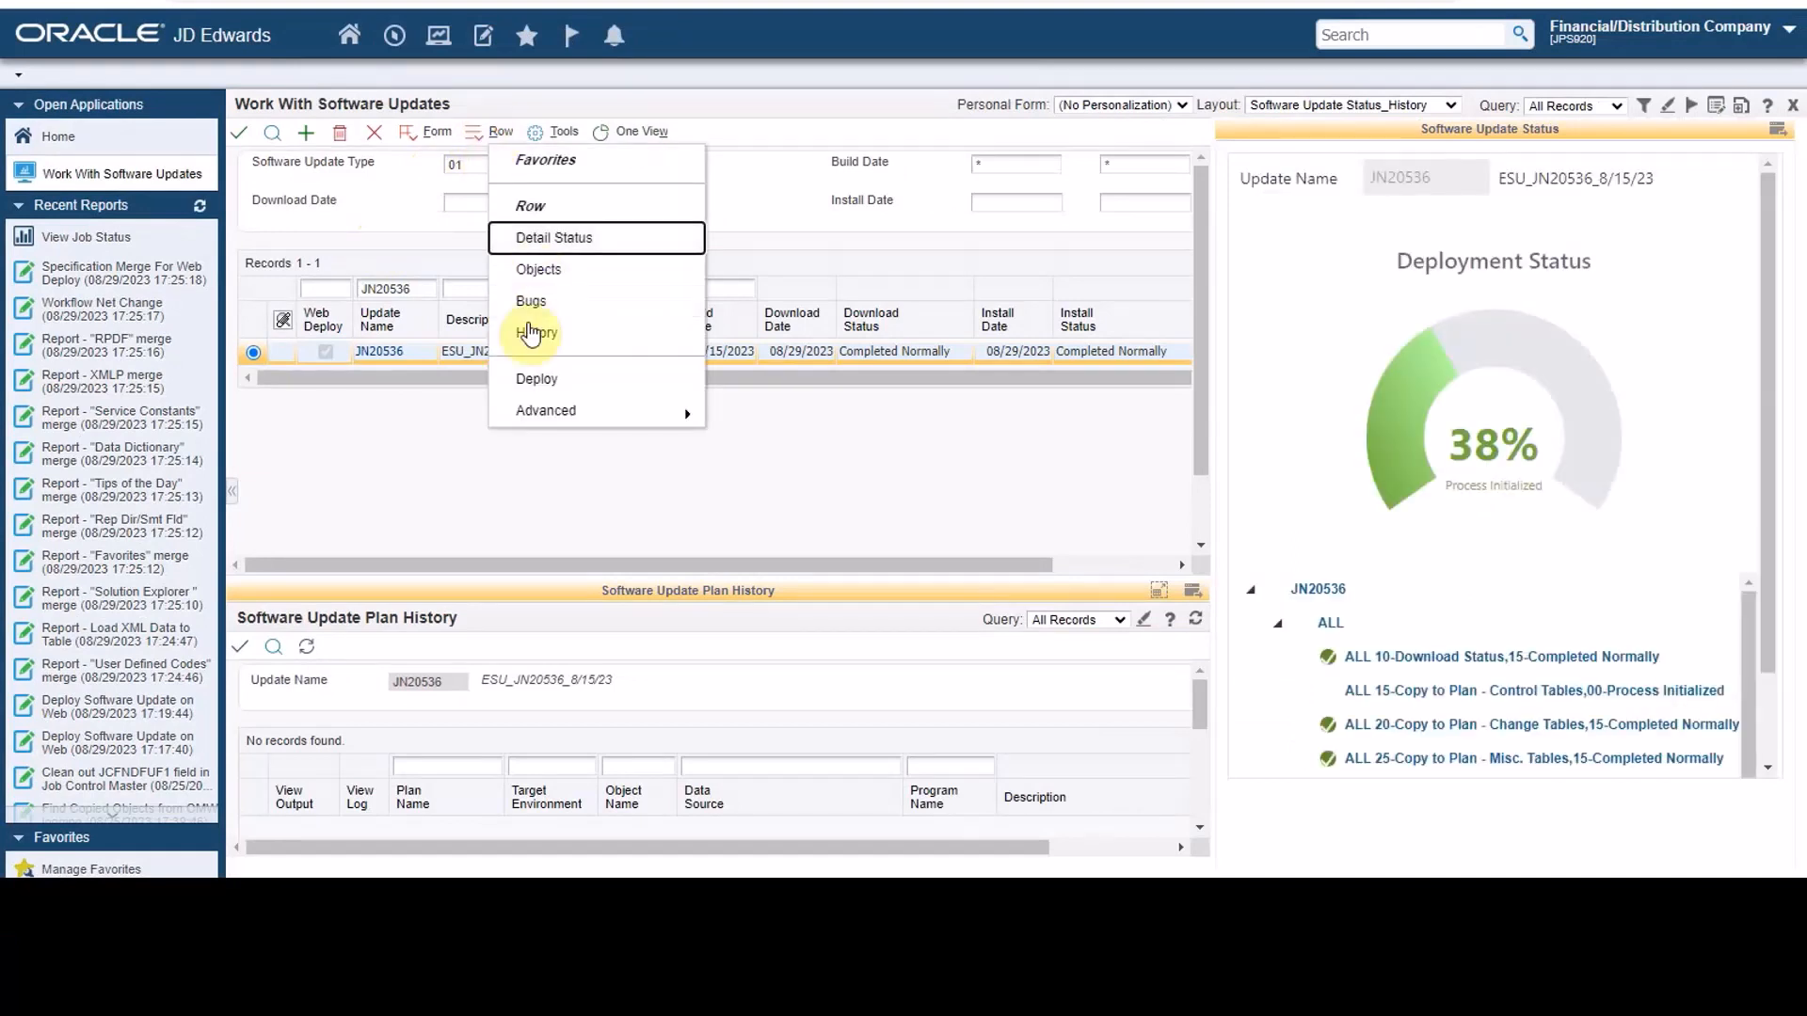
left_click(548, 379)
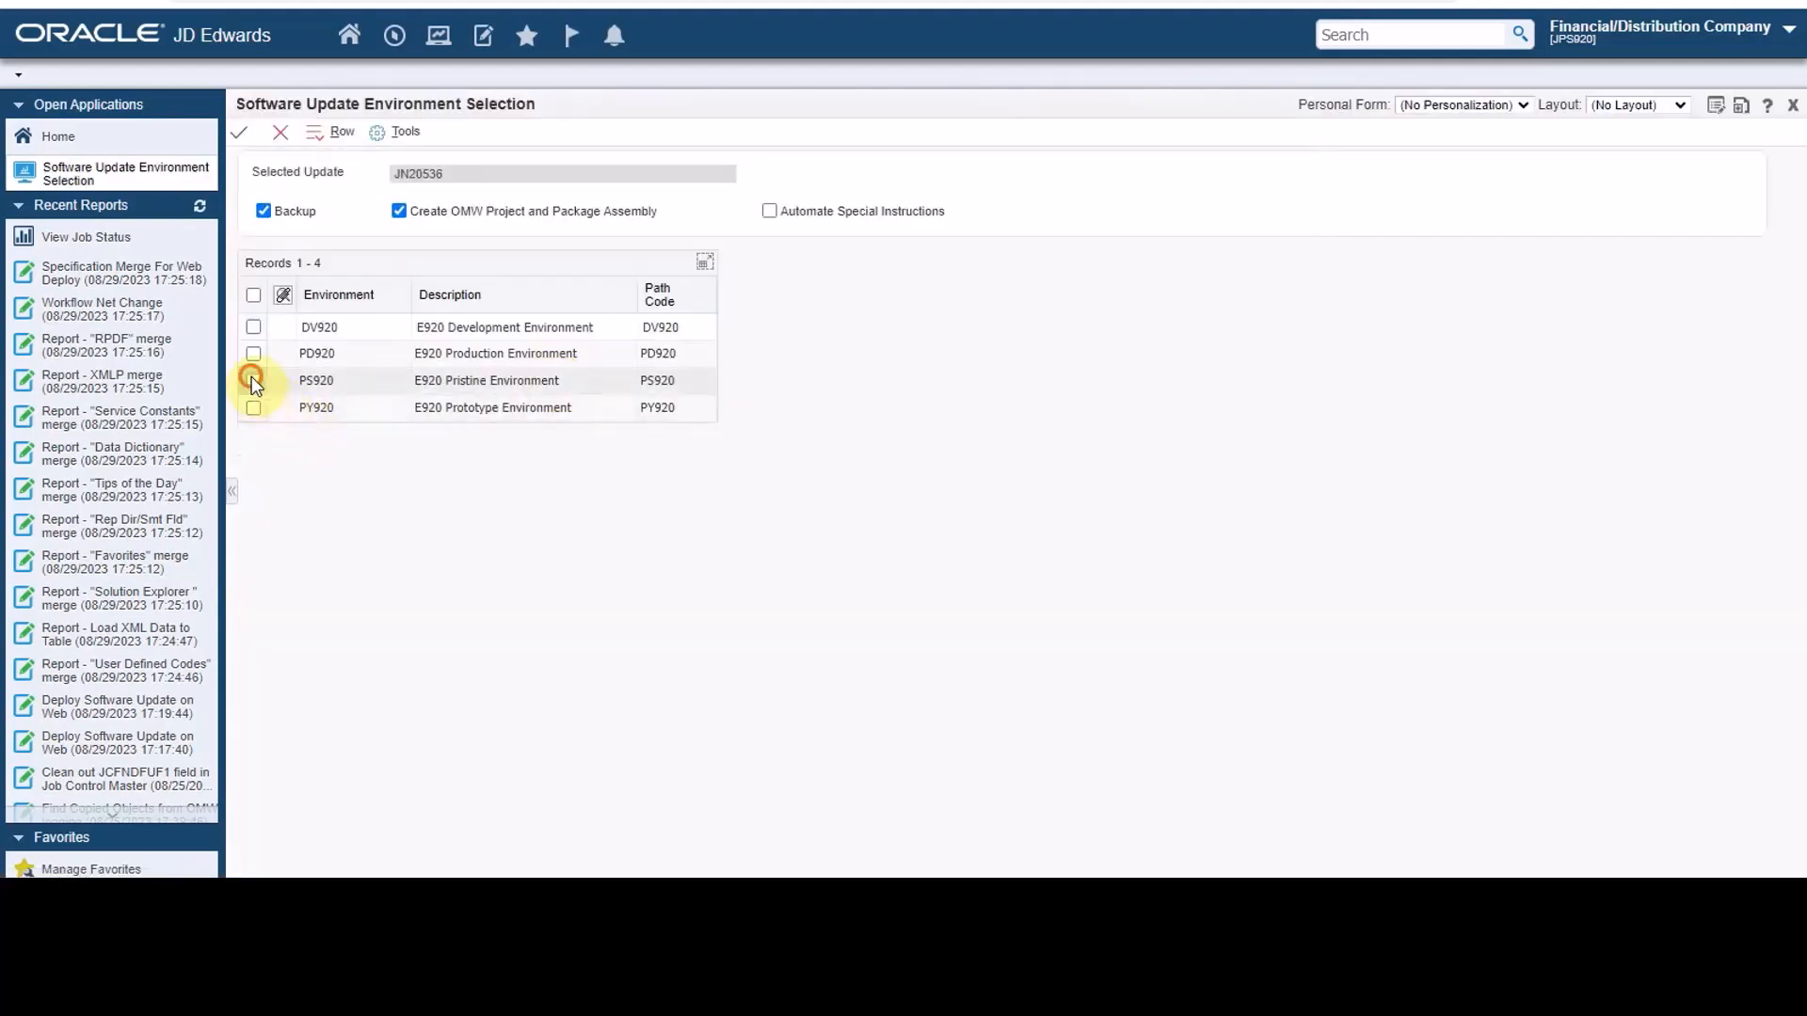
left_click(252, 380)
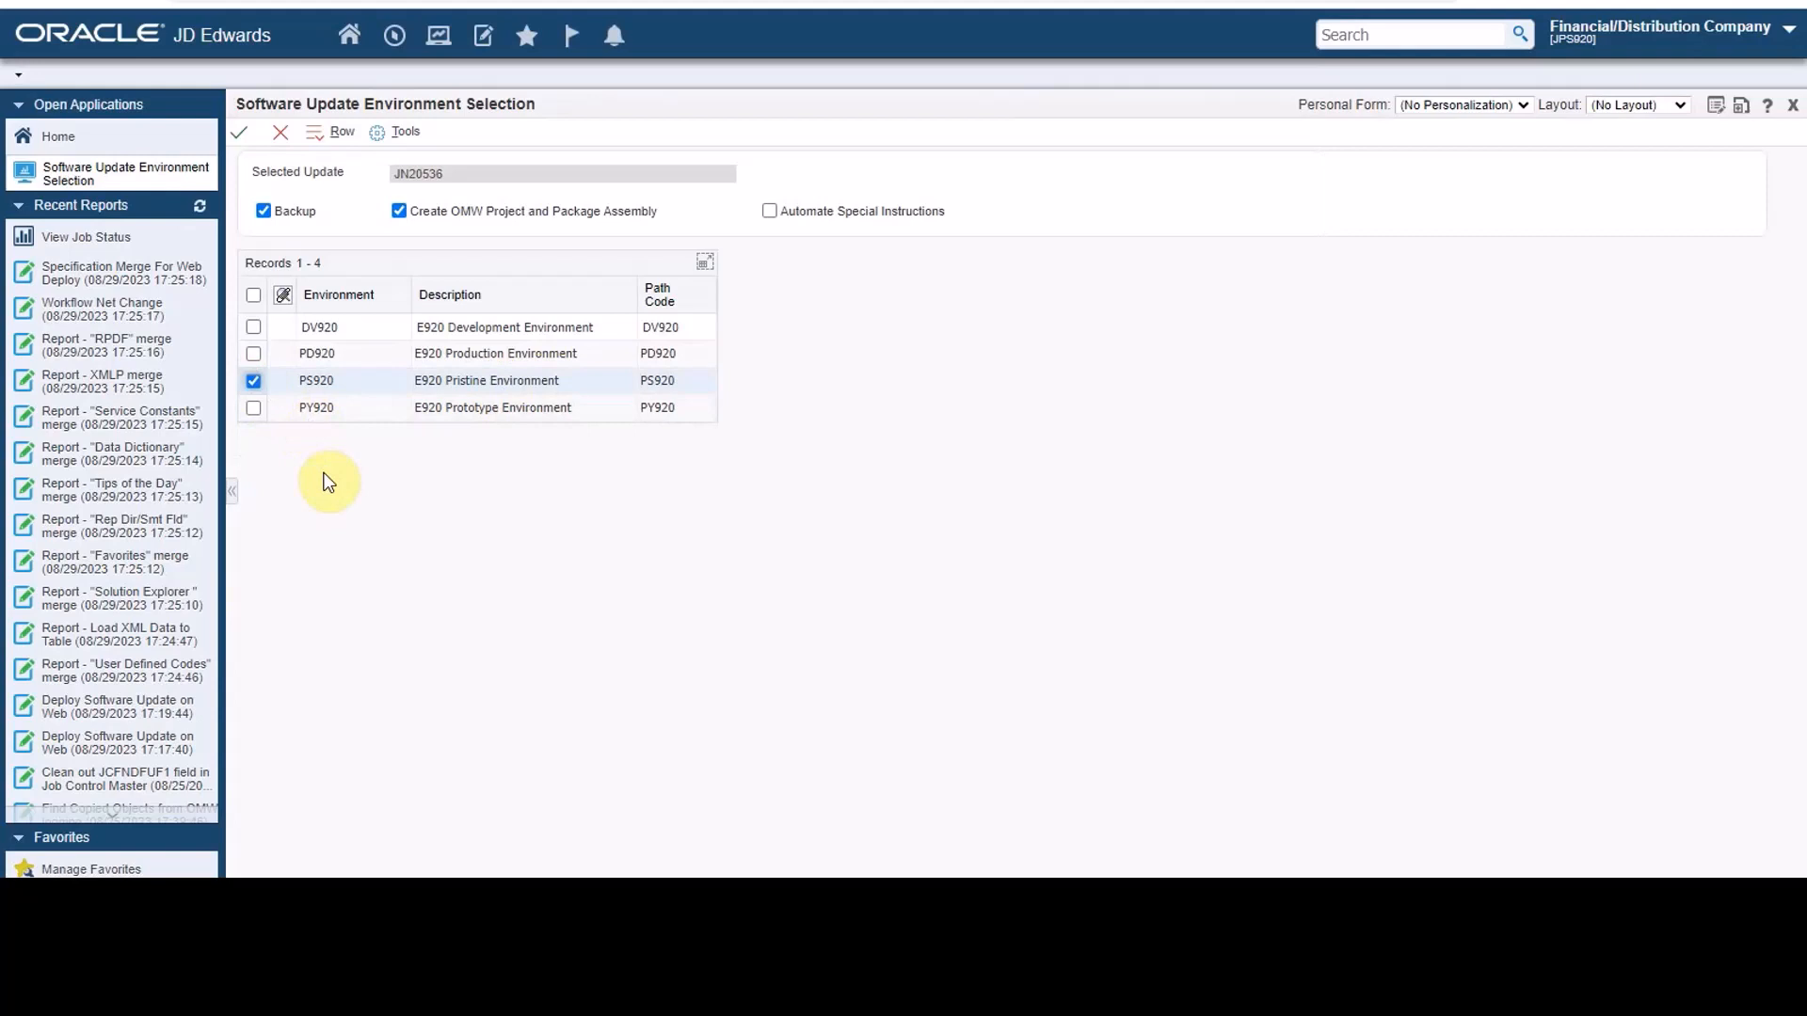
left_click(837, 214)
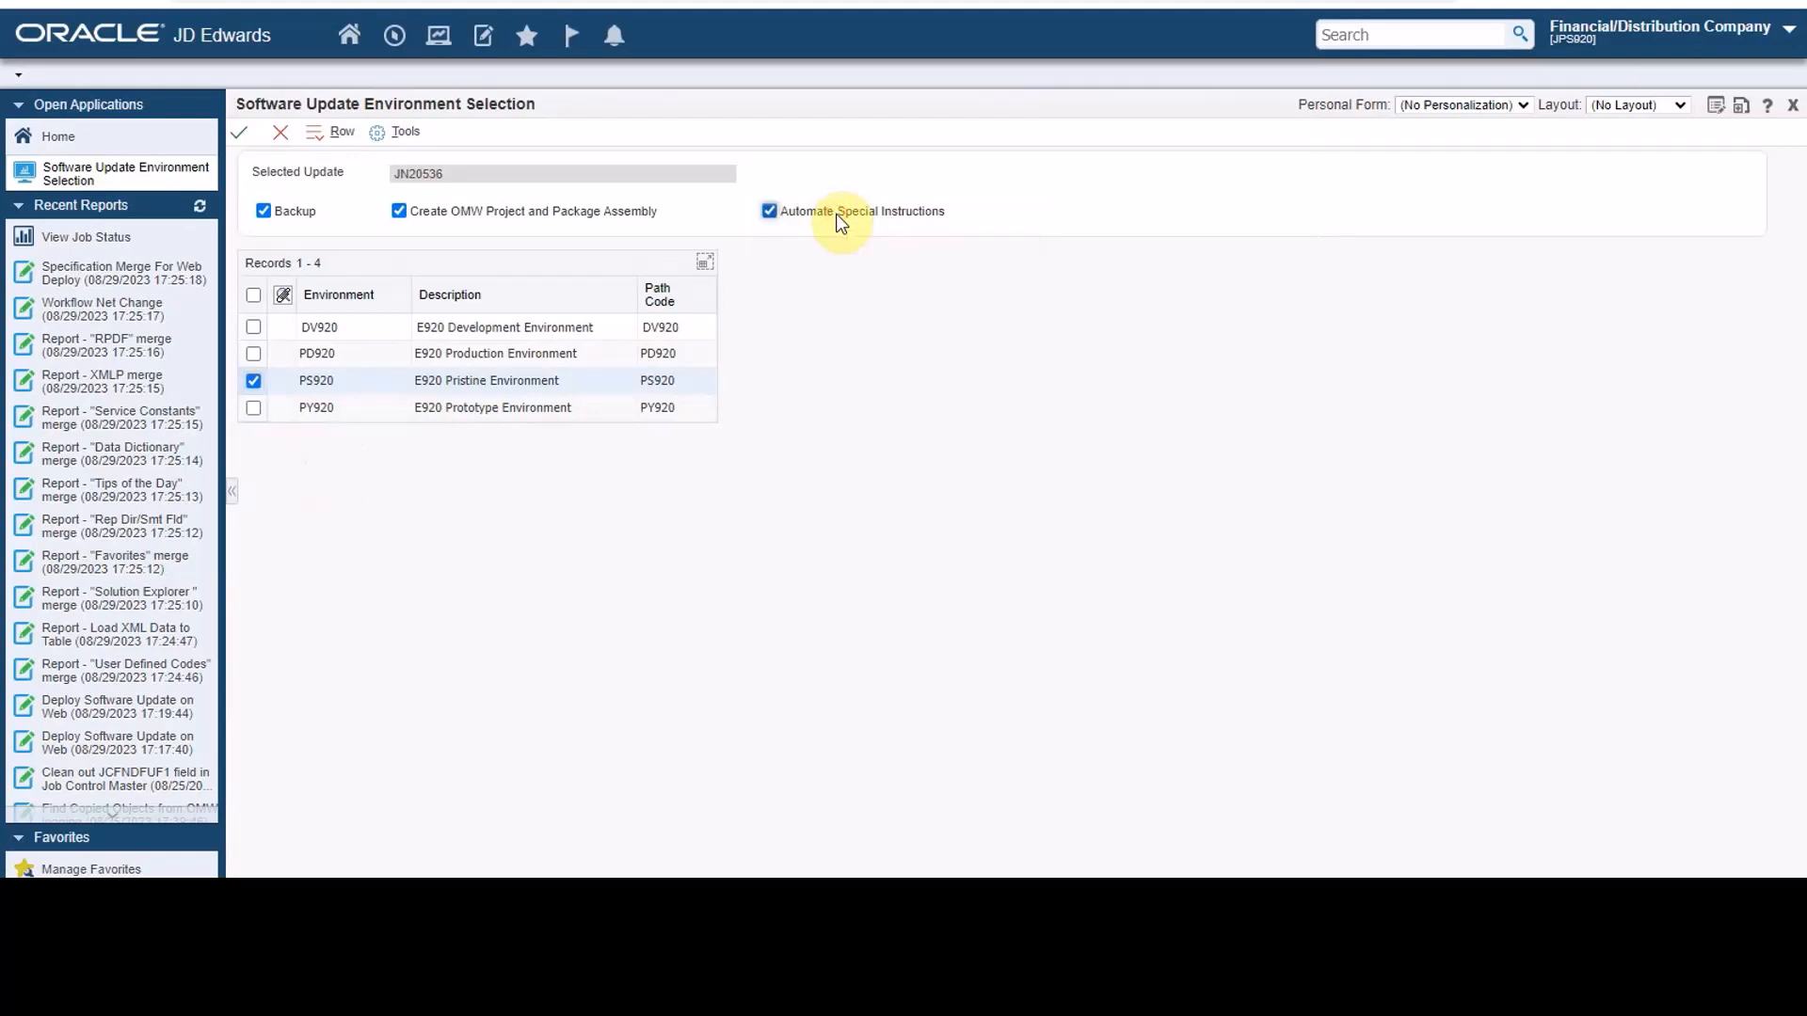
left_click(835, 213)
left_click(239, 133)
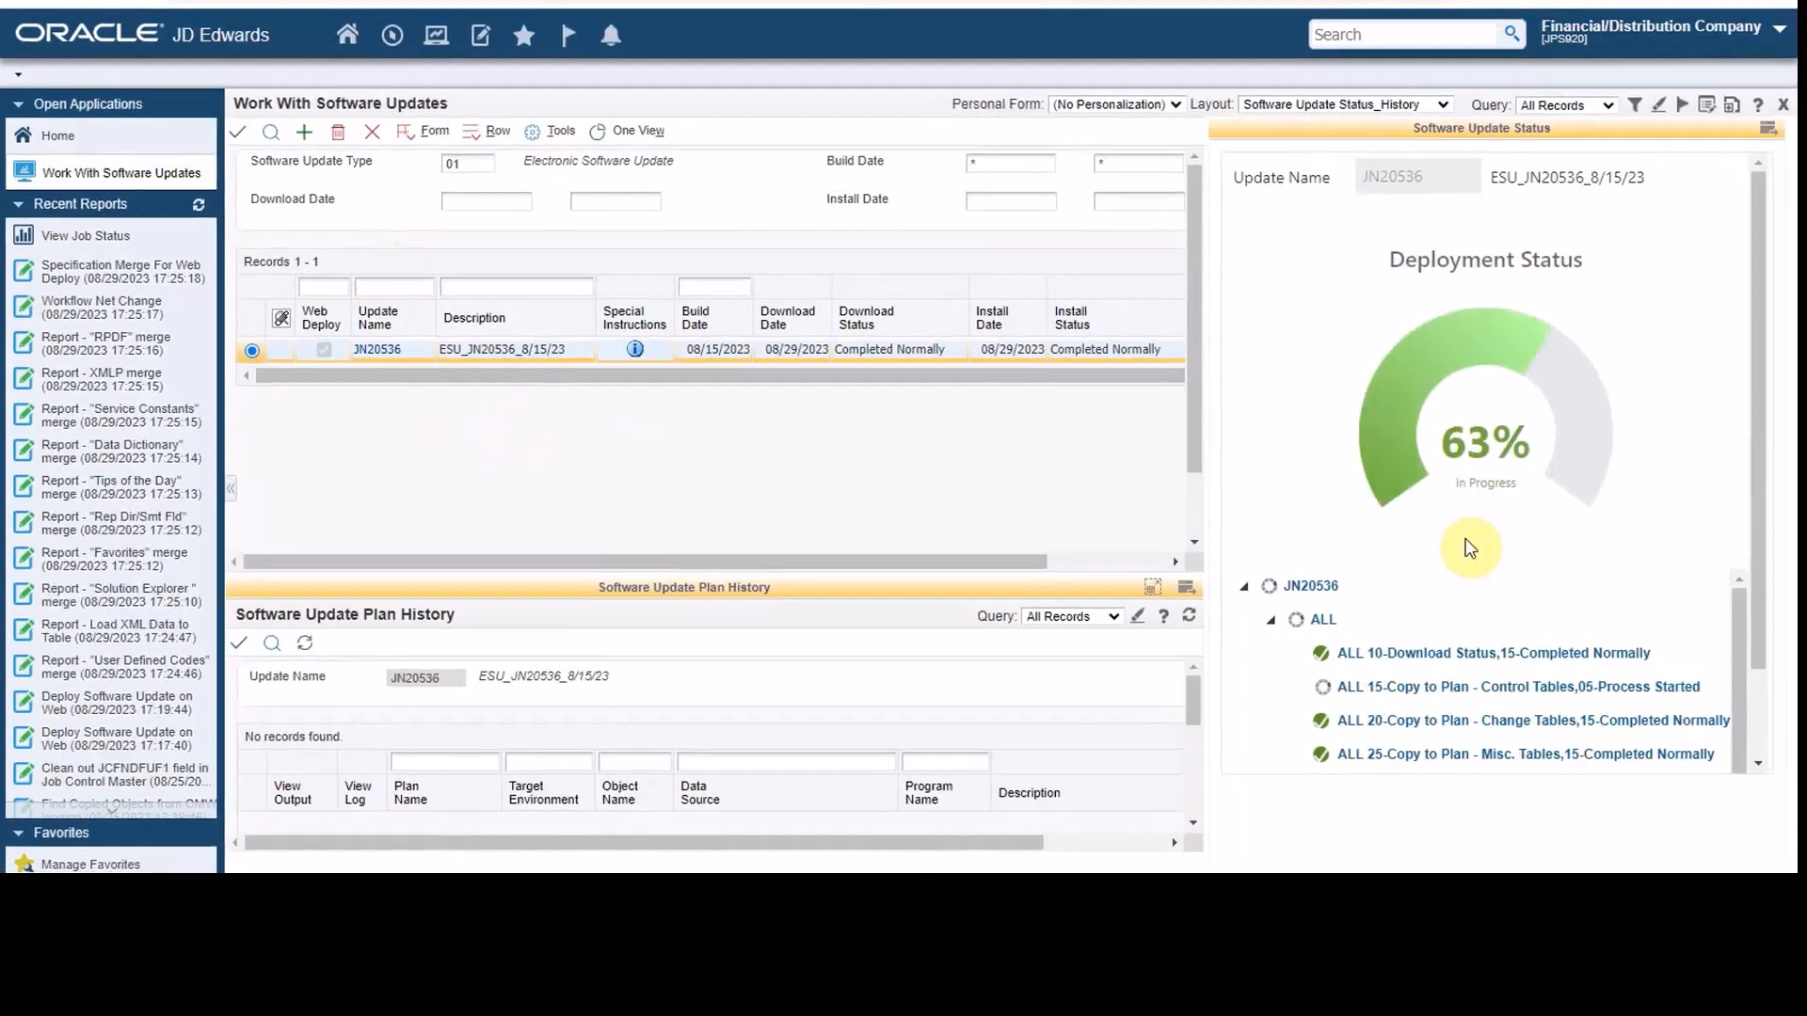
- Examine the deployment status tree of JN20536, and open the update's special instructions
scroll(1502, 665, "down", 5)
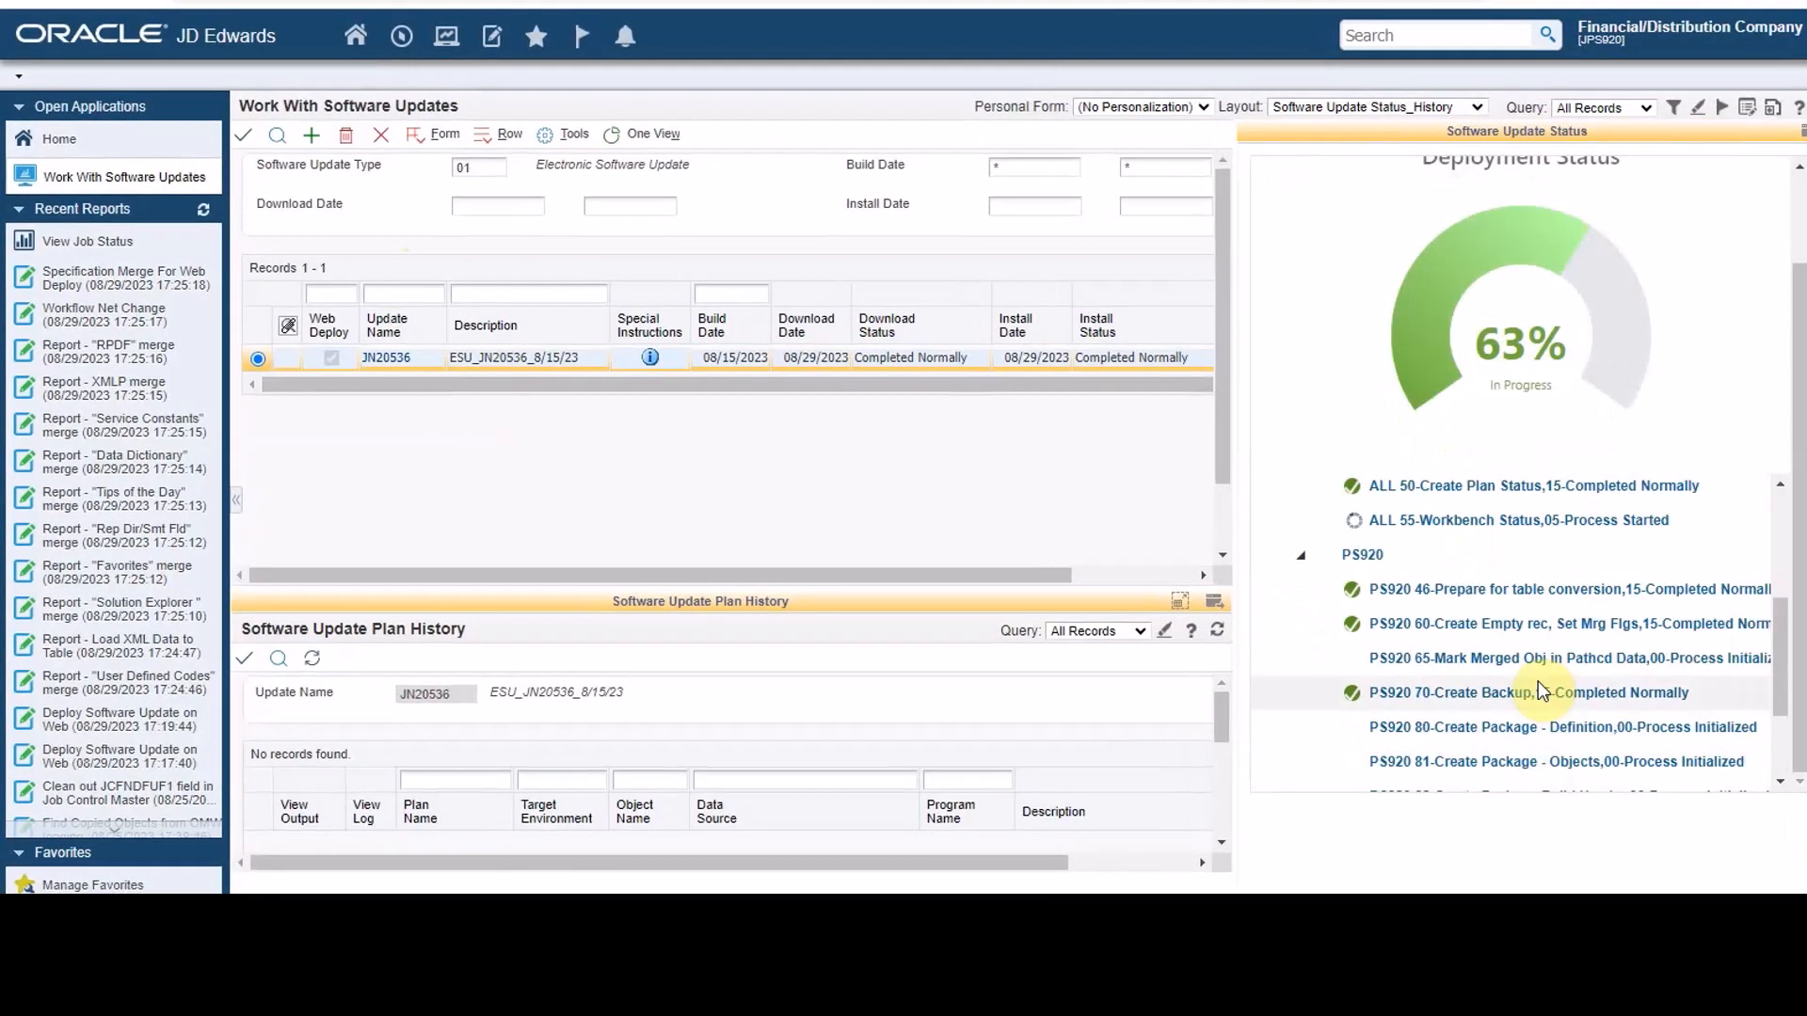
scroll(1538, 682, "up", 2)
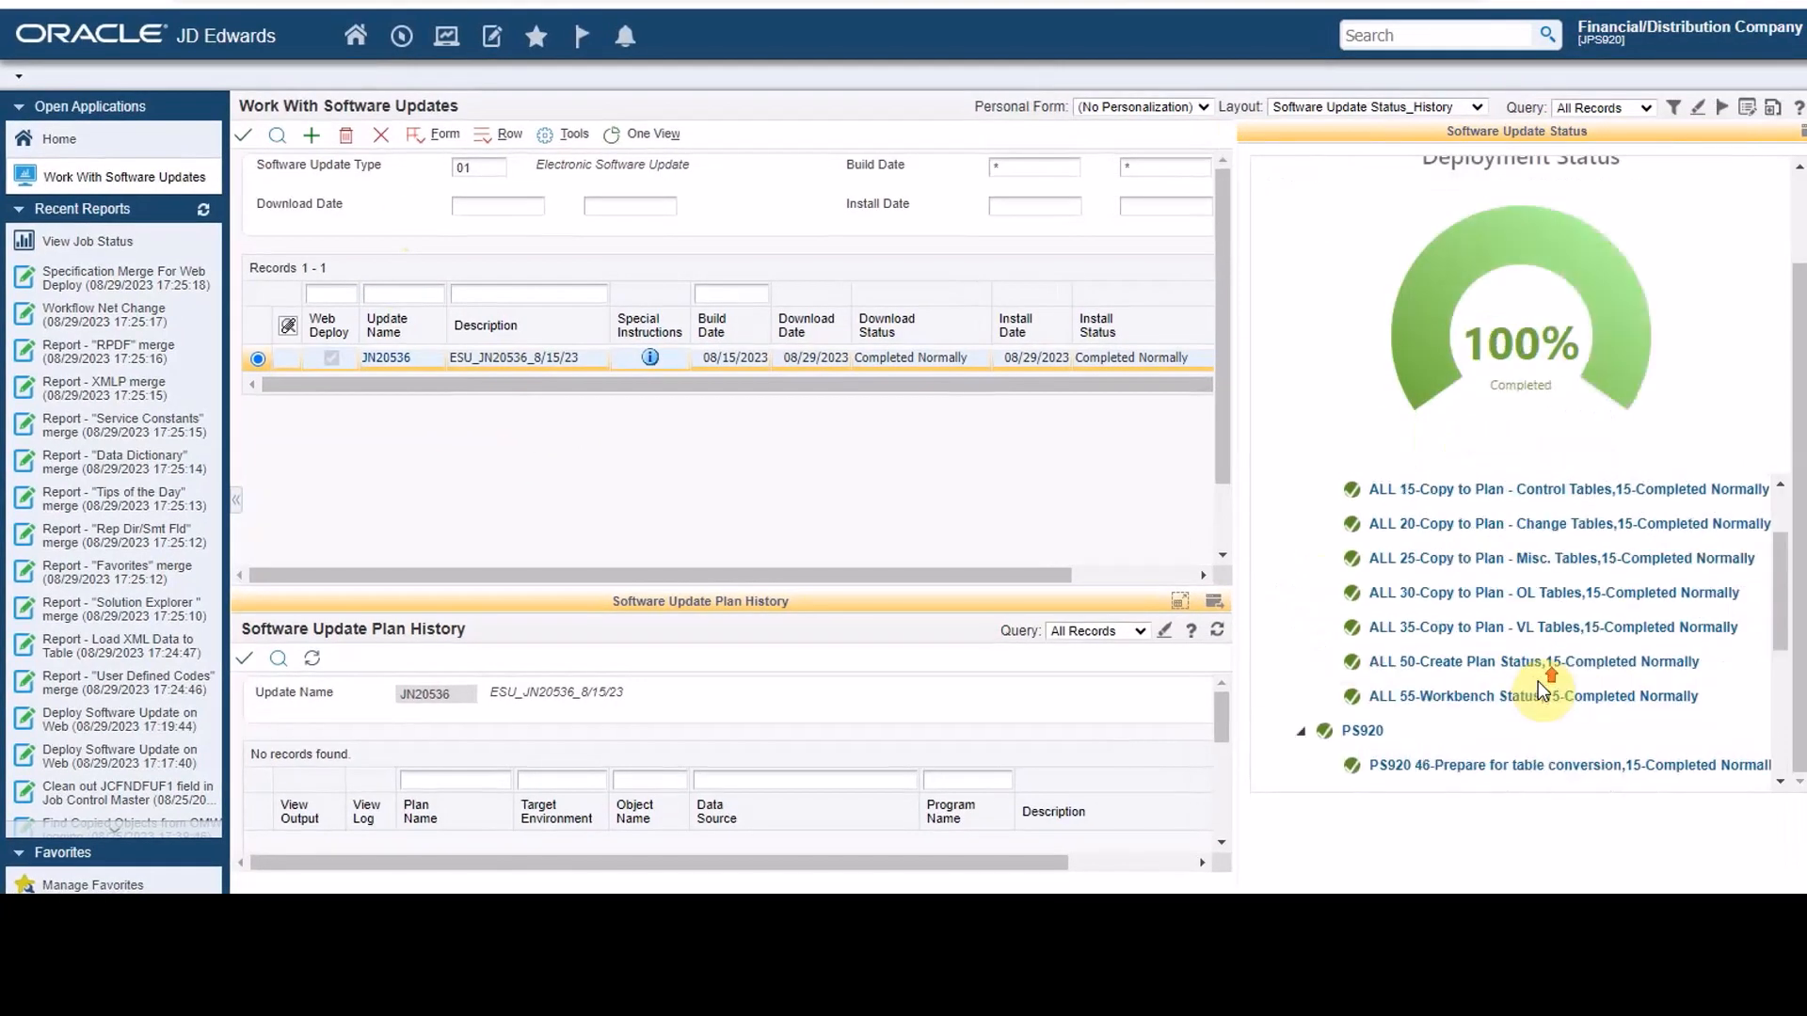
scroll(1538, 682, "up", 2)
scroll(1664, 550, "up", 3)
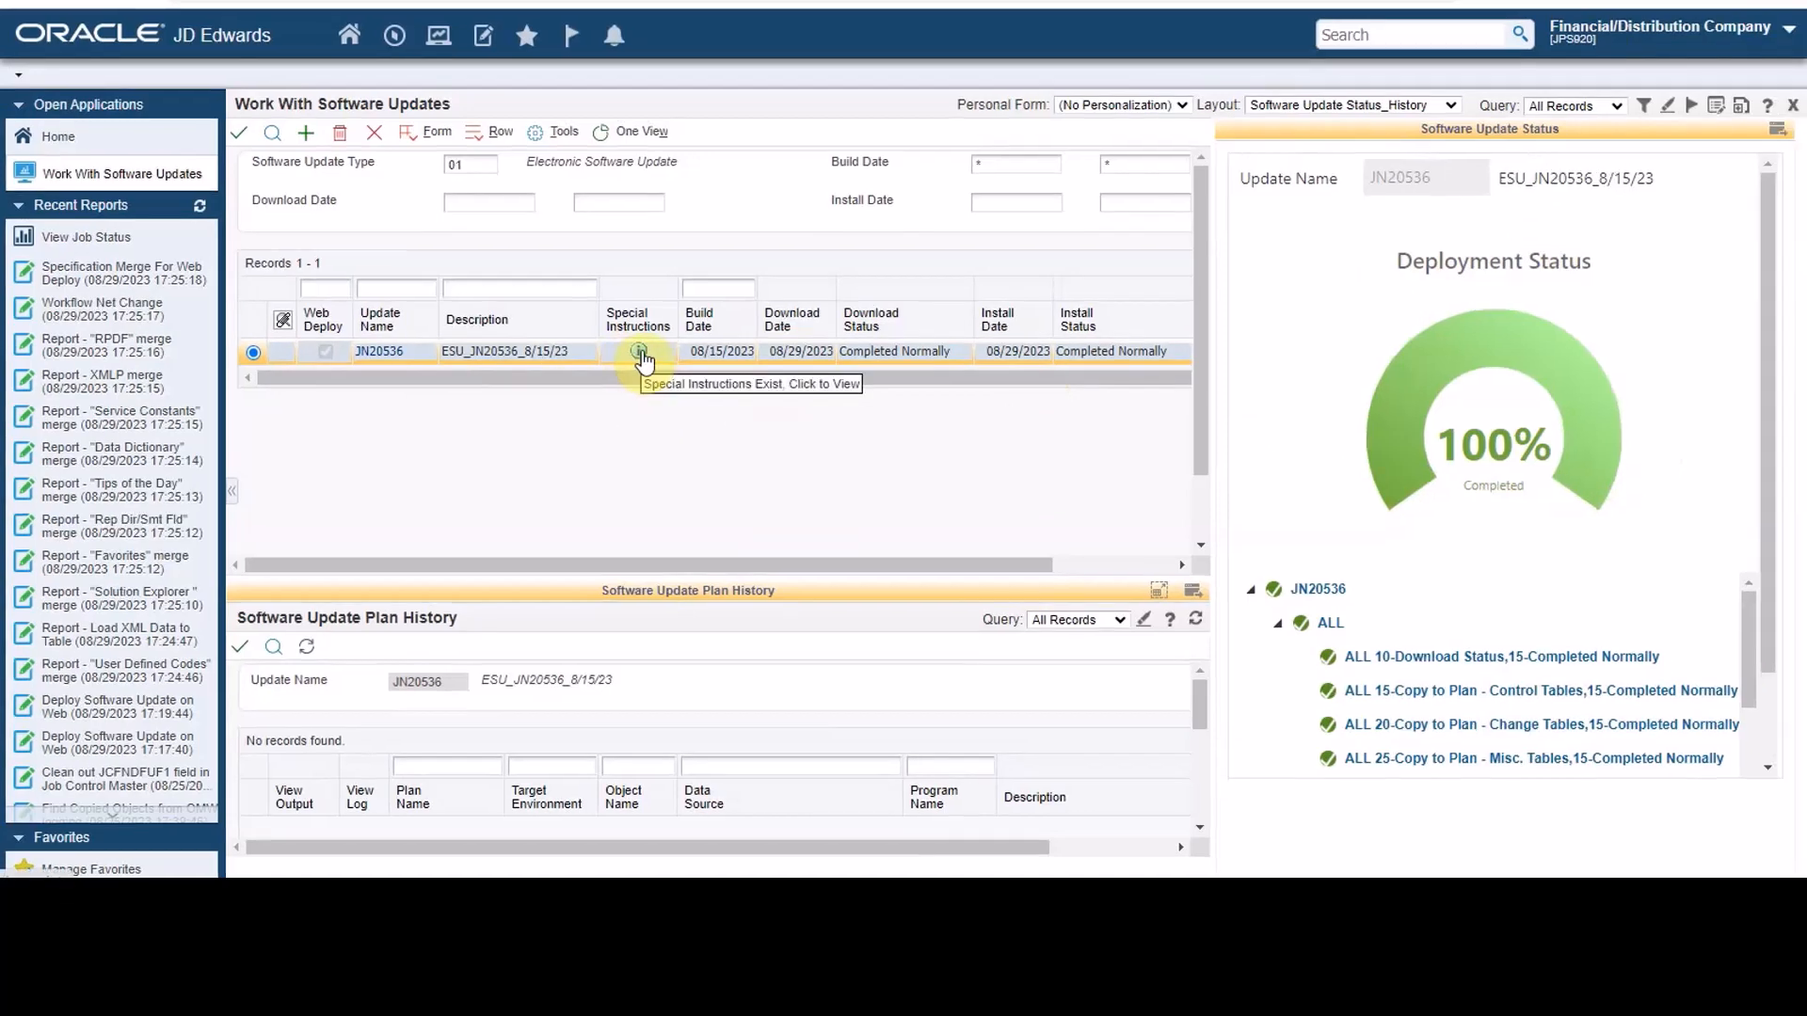
left_click(639, 352)
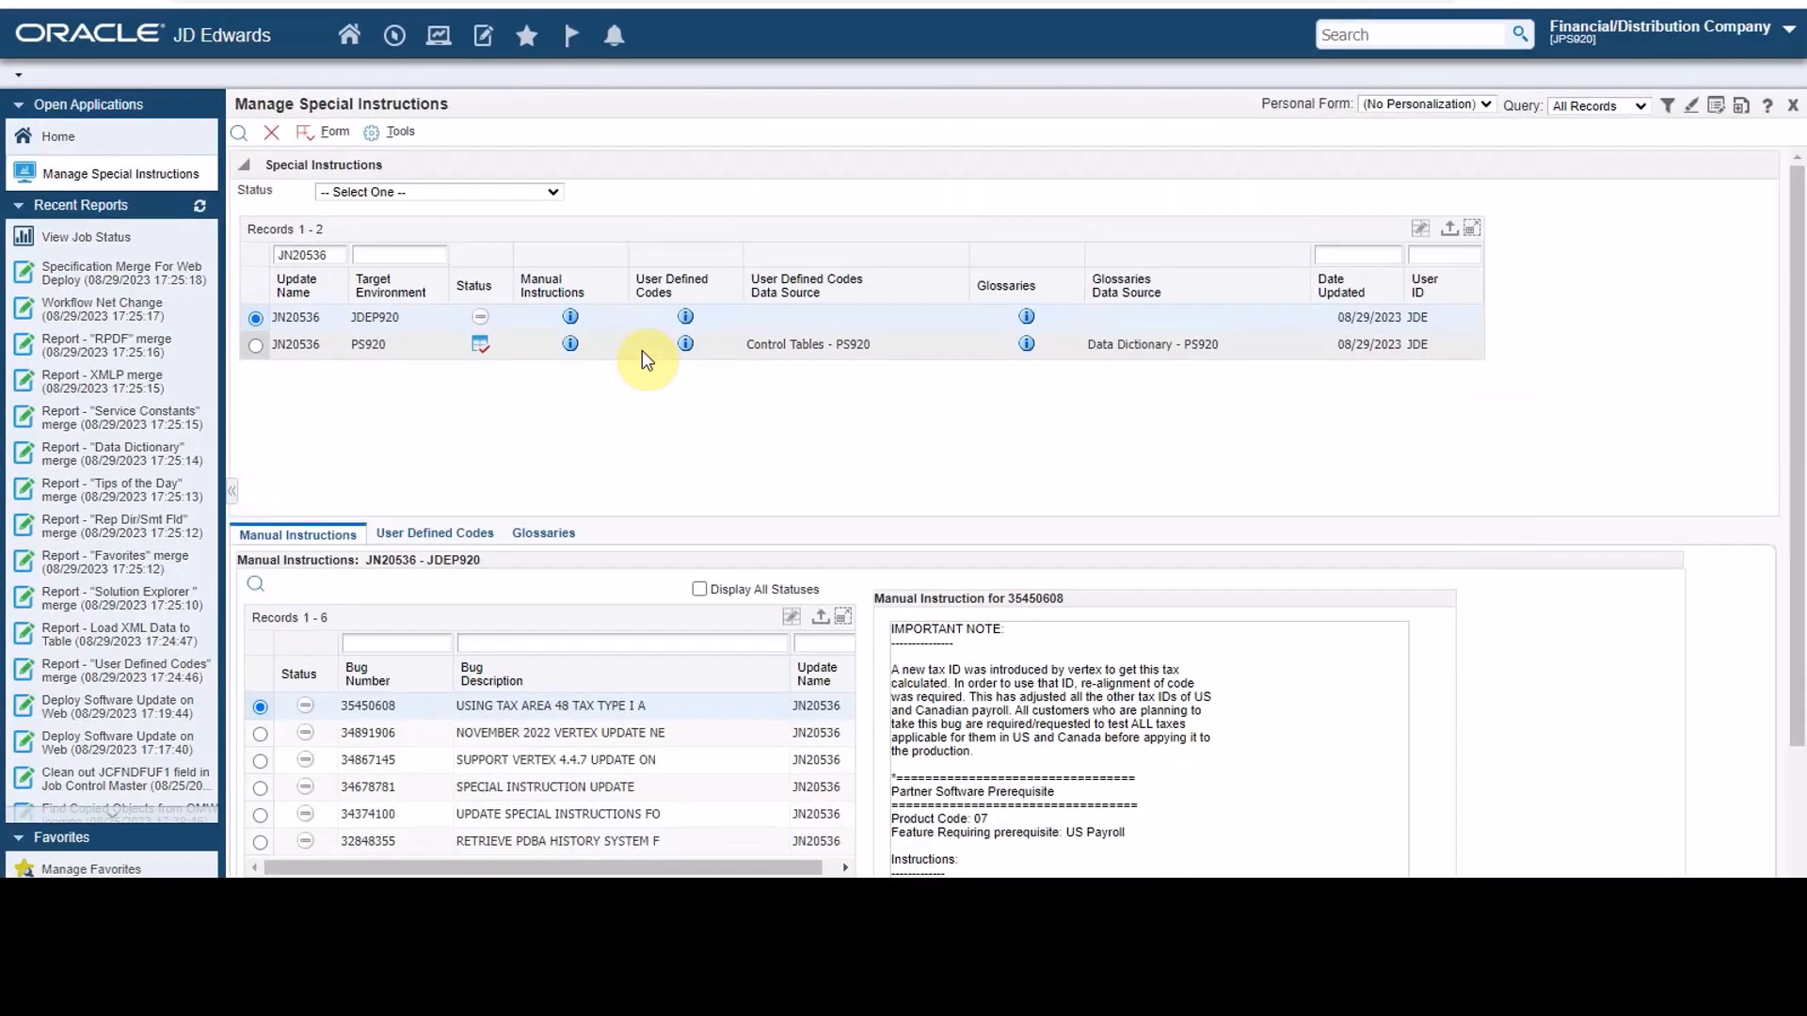
- Review the user defined codes and glossaries of JN20536 for target environment PS920, displaying all statuses in both lists
left_click(254, 342)
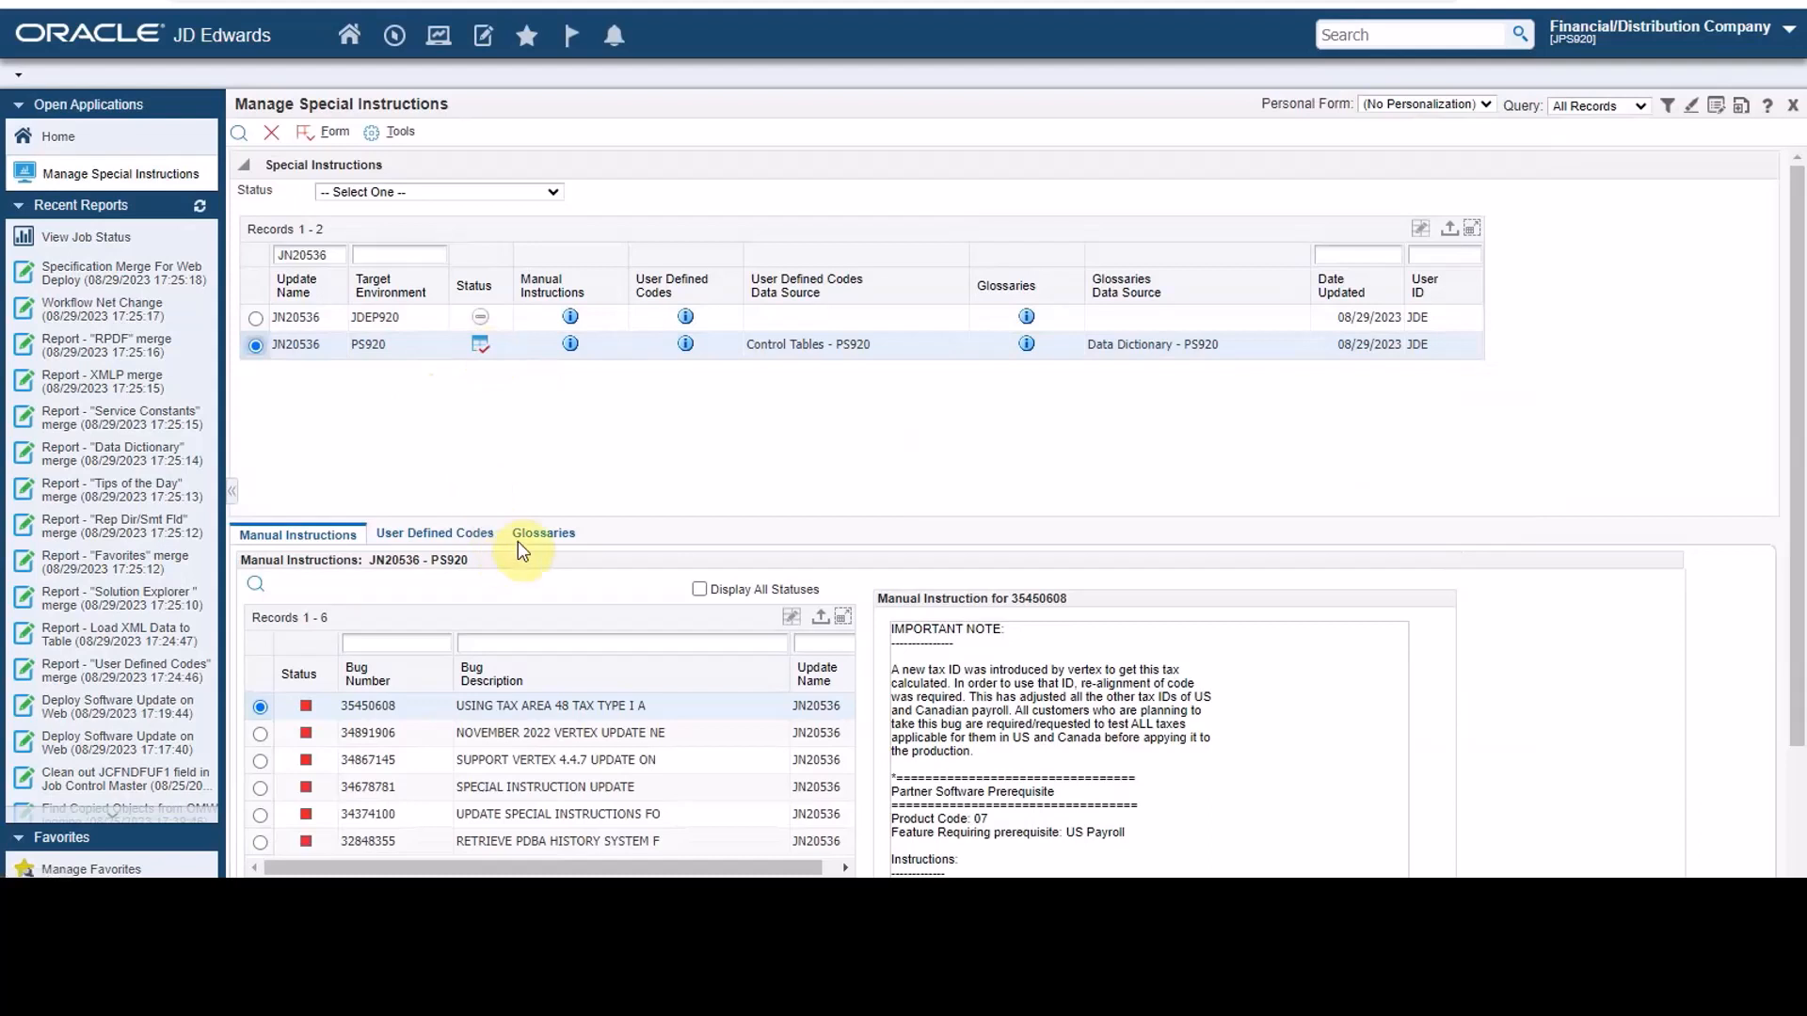
left_click(449, 535)
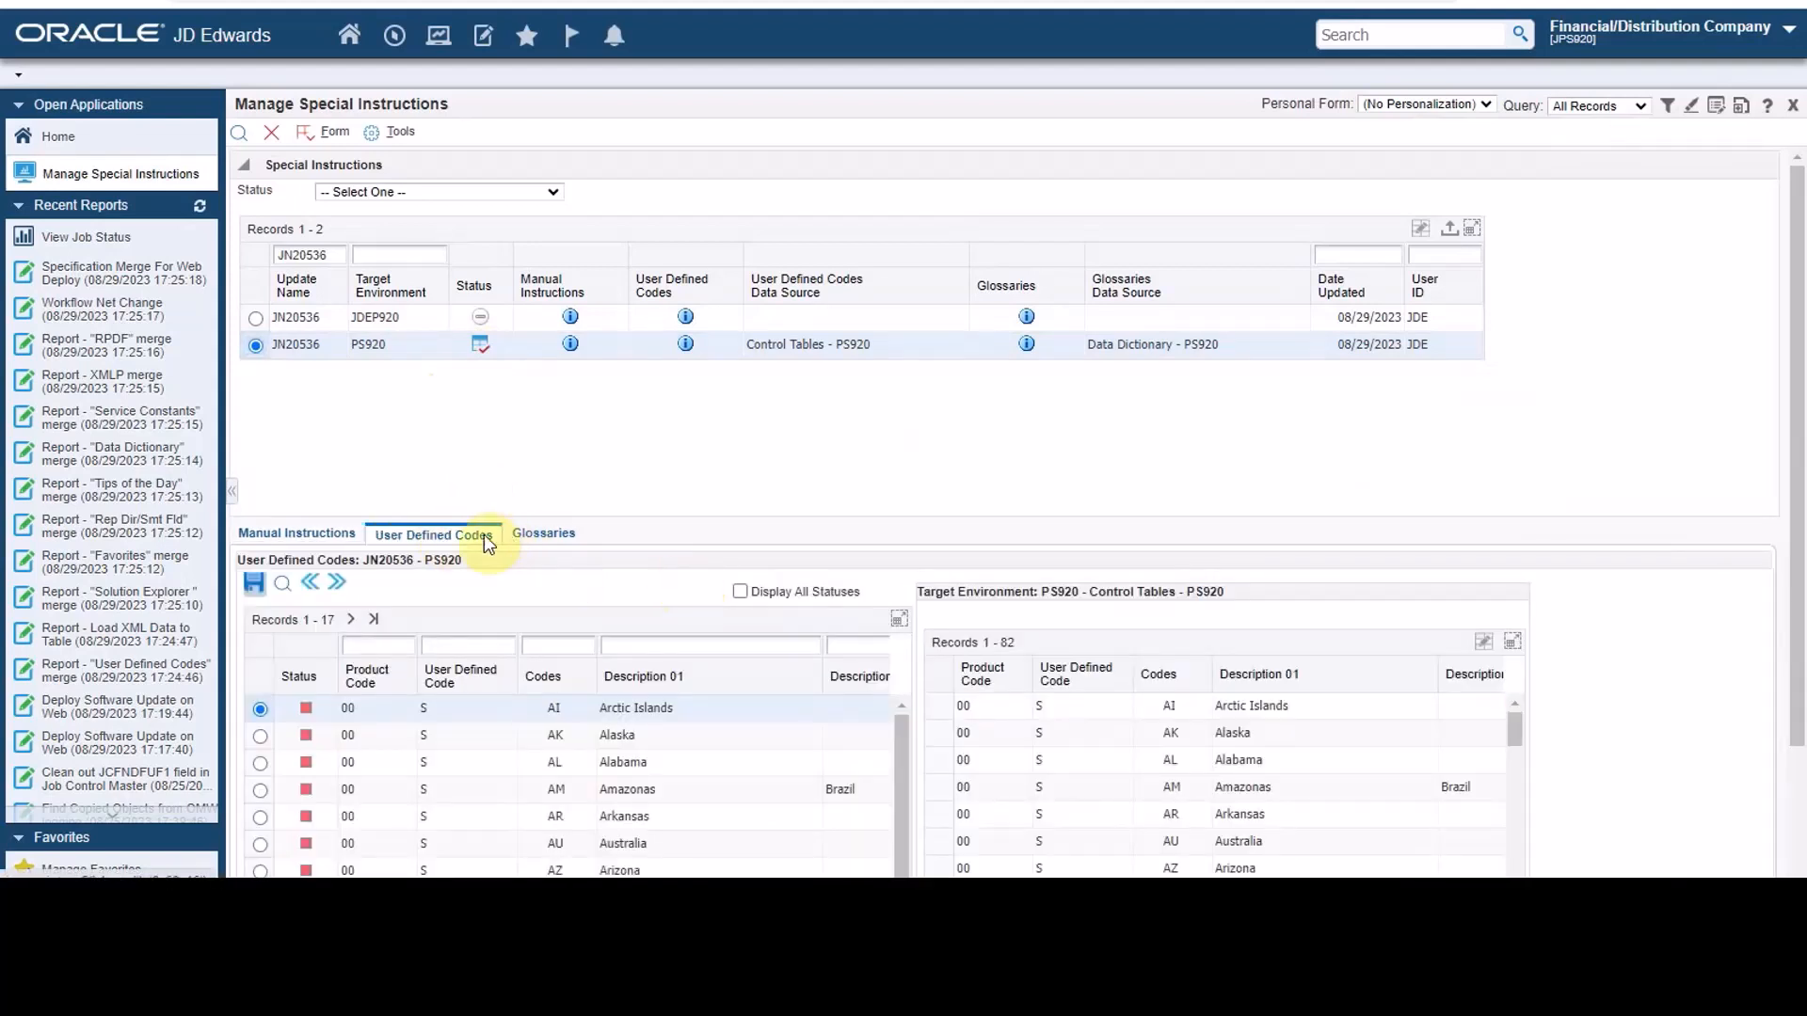
left_click(742, 591)
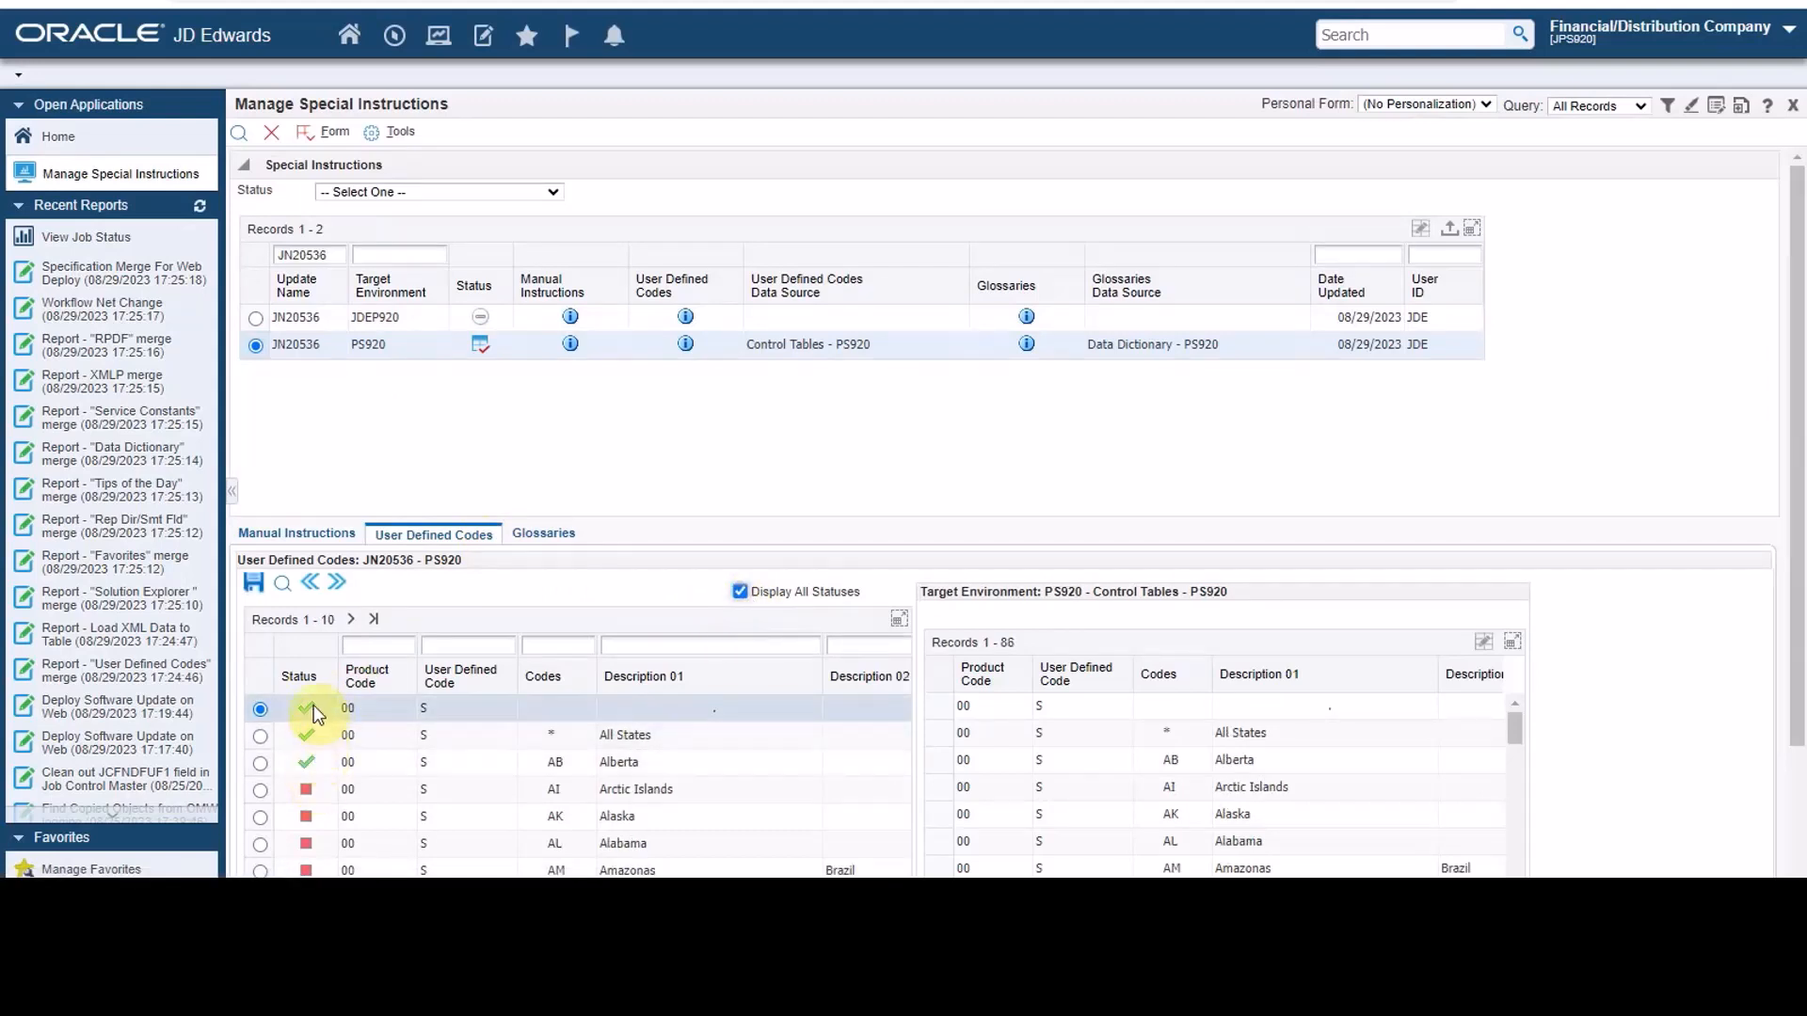
left_click(551, 542)
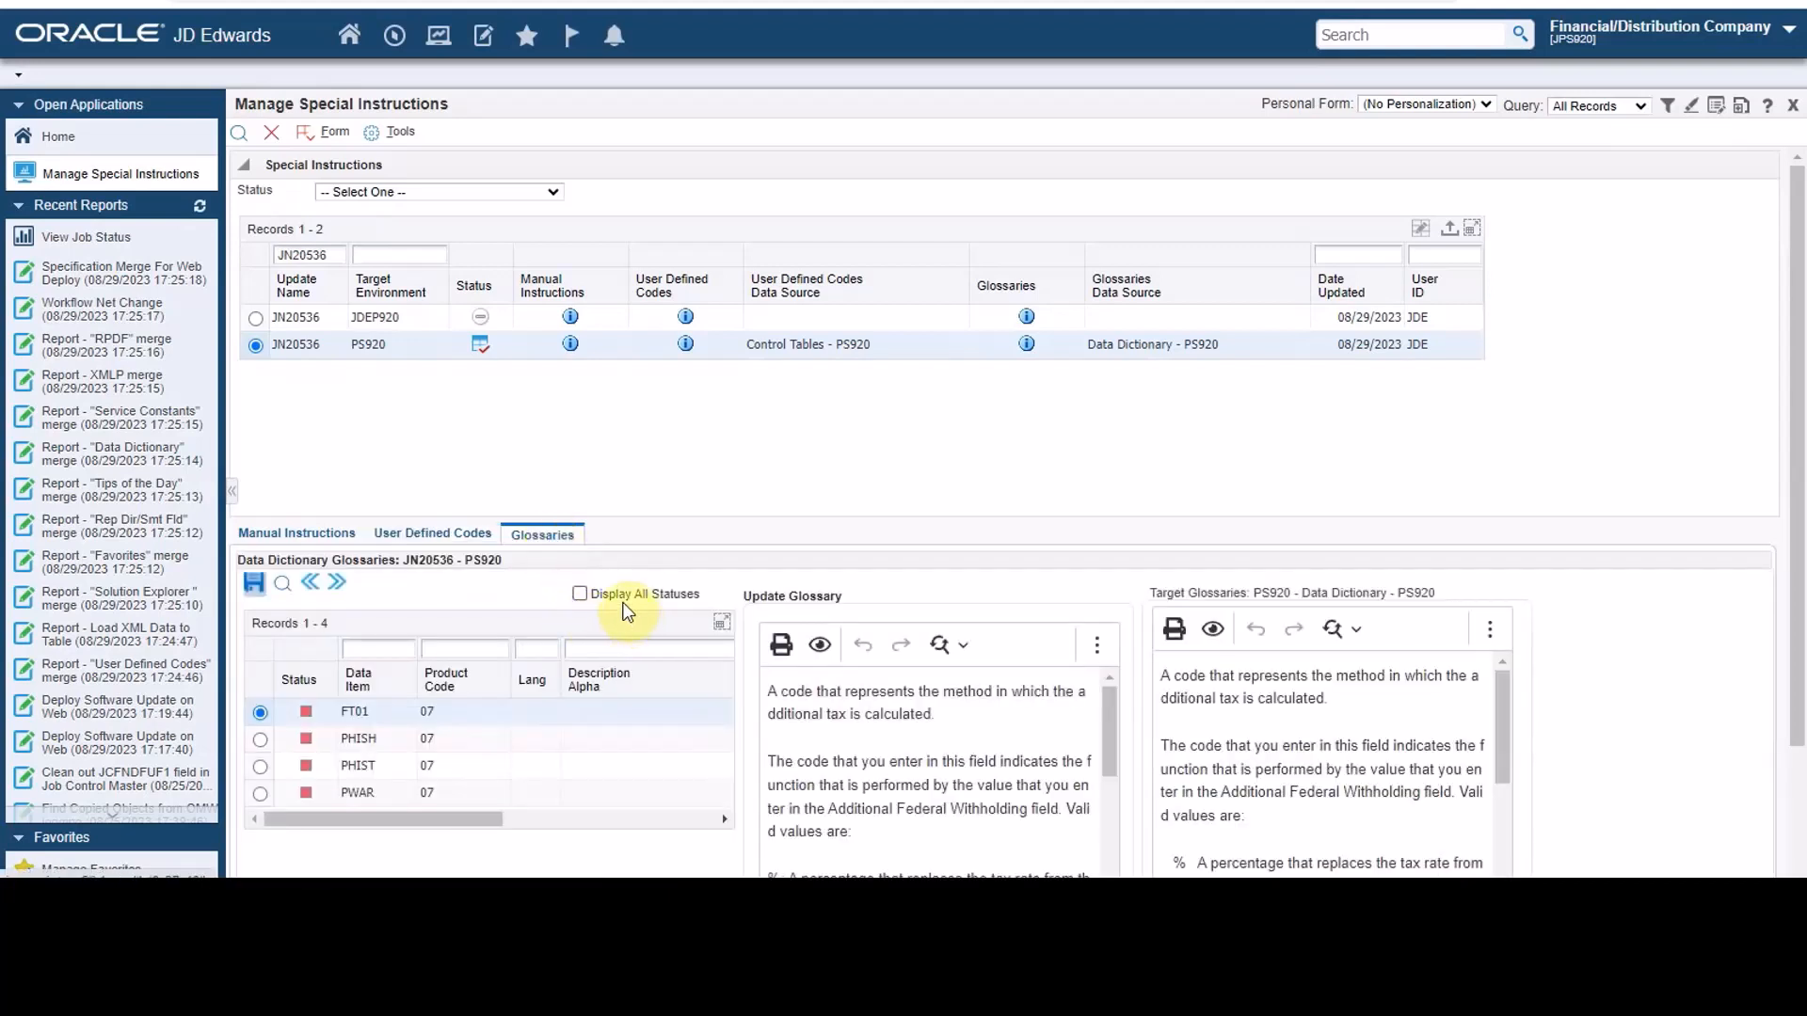
left_click(622, 602)
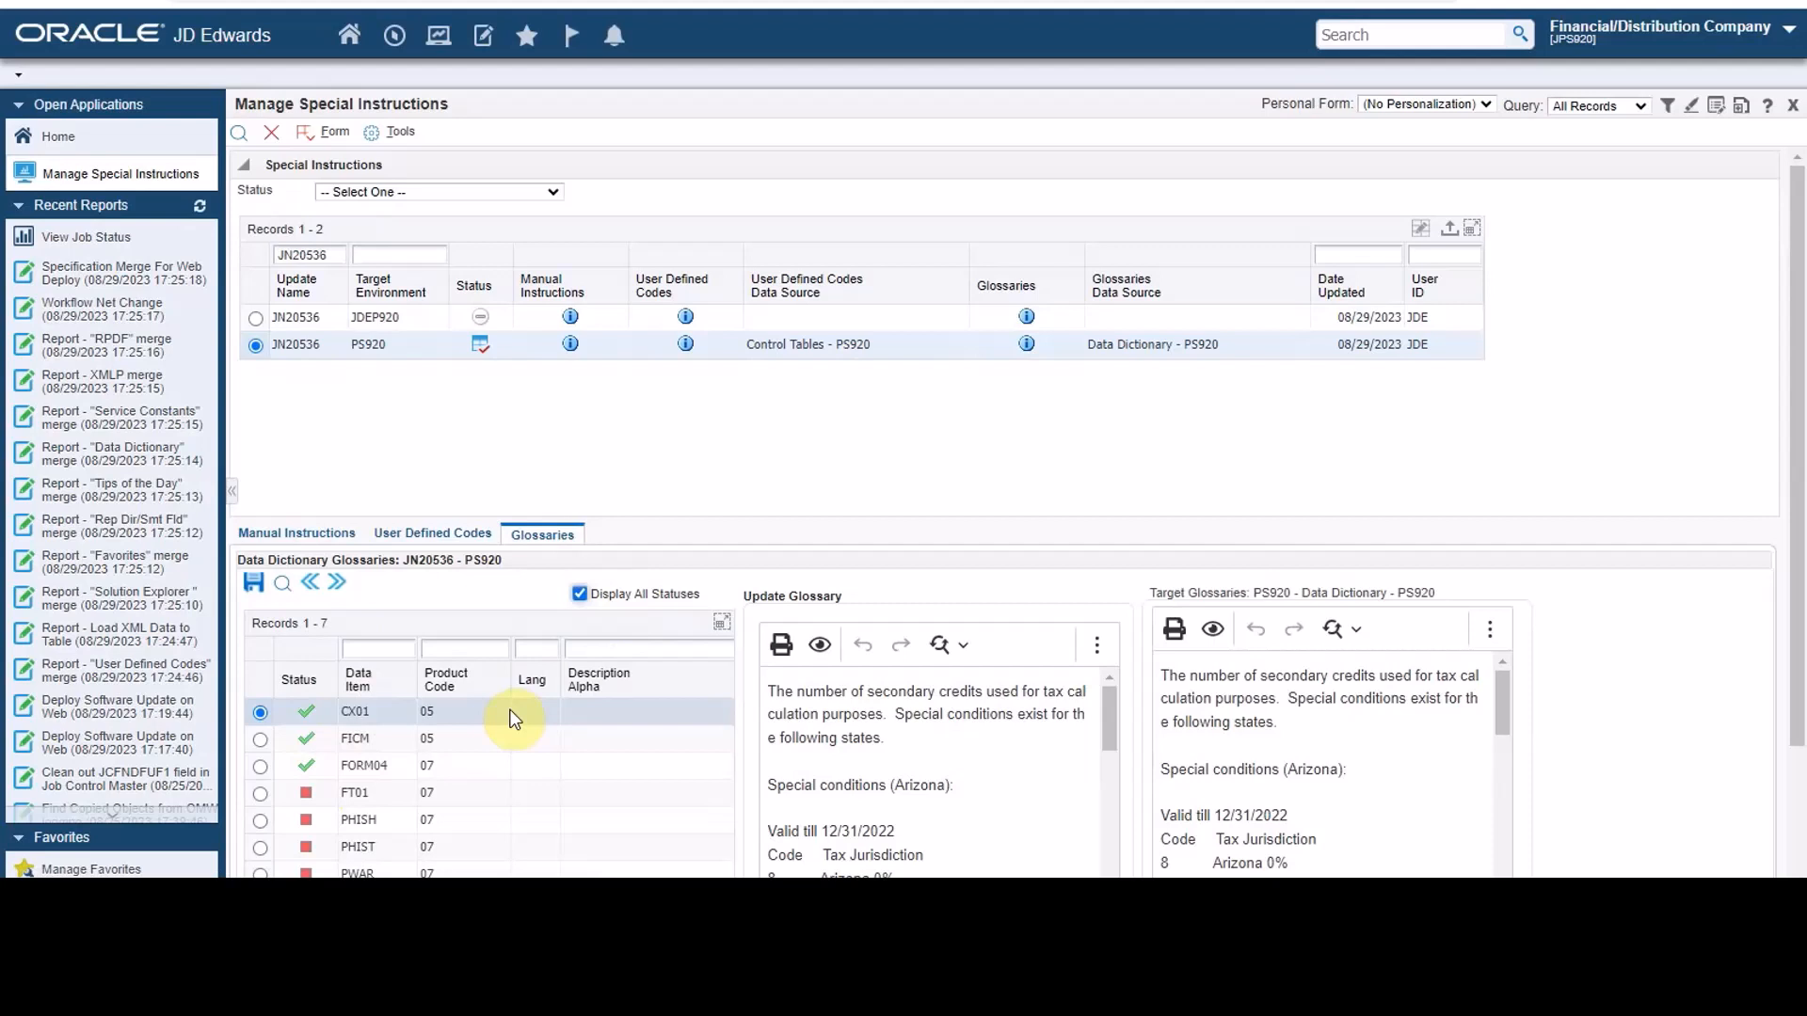
- For JDEP920, give user defined code AI the circular-arrow status, mark AK and AL for copying, and apply to all target environments
left_click(256, 318)
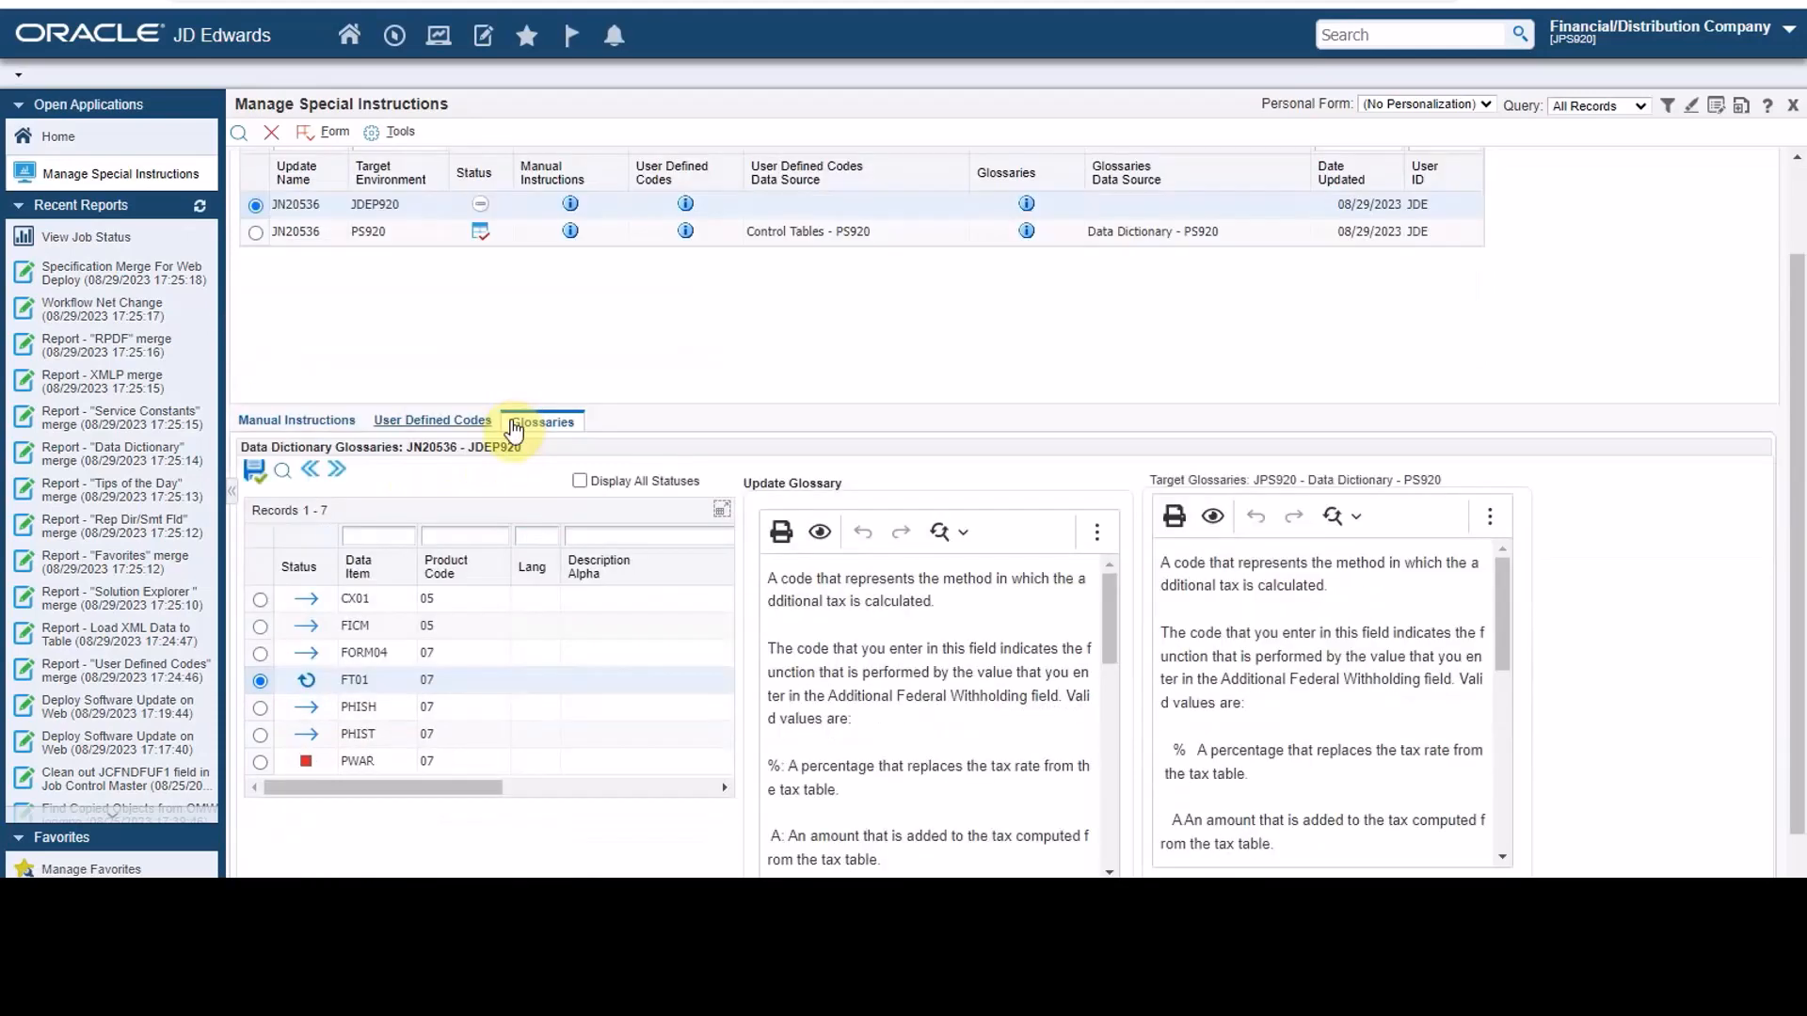
left_click(441, 421)
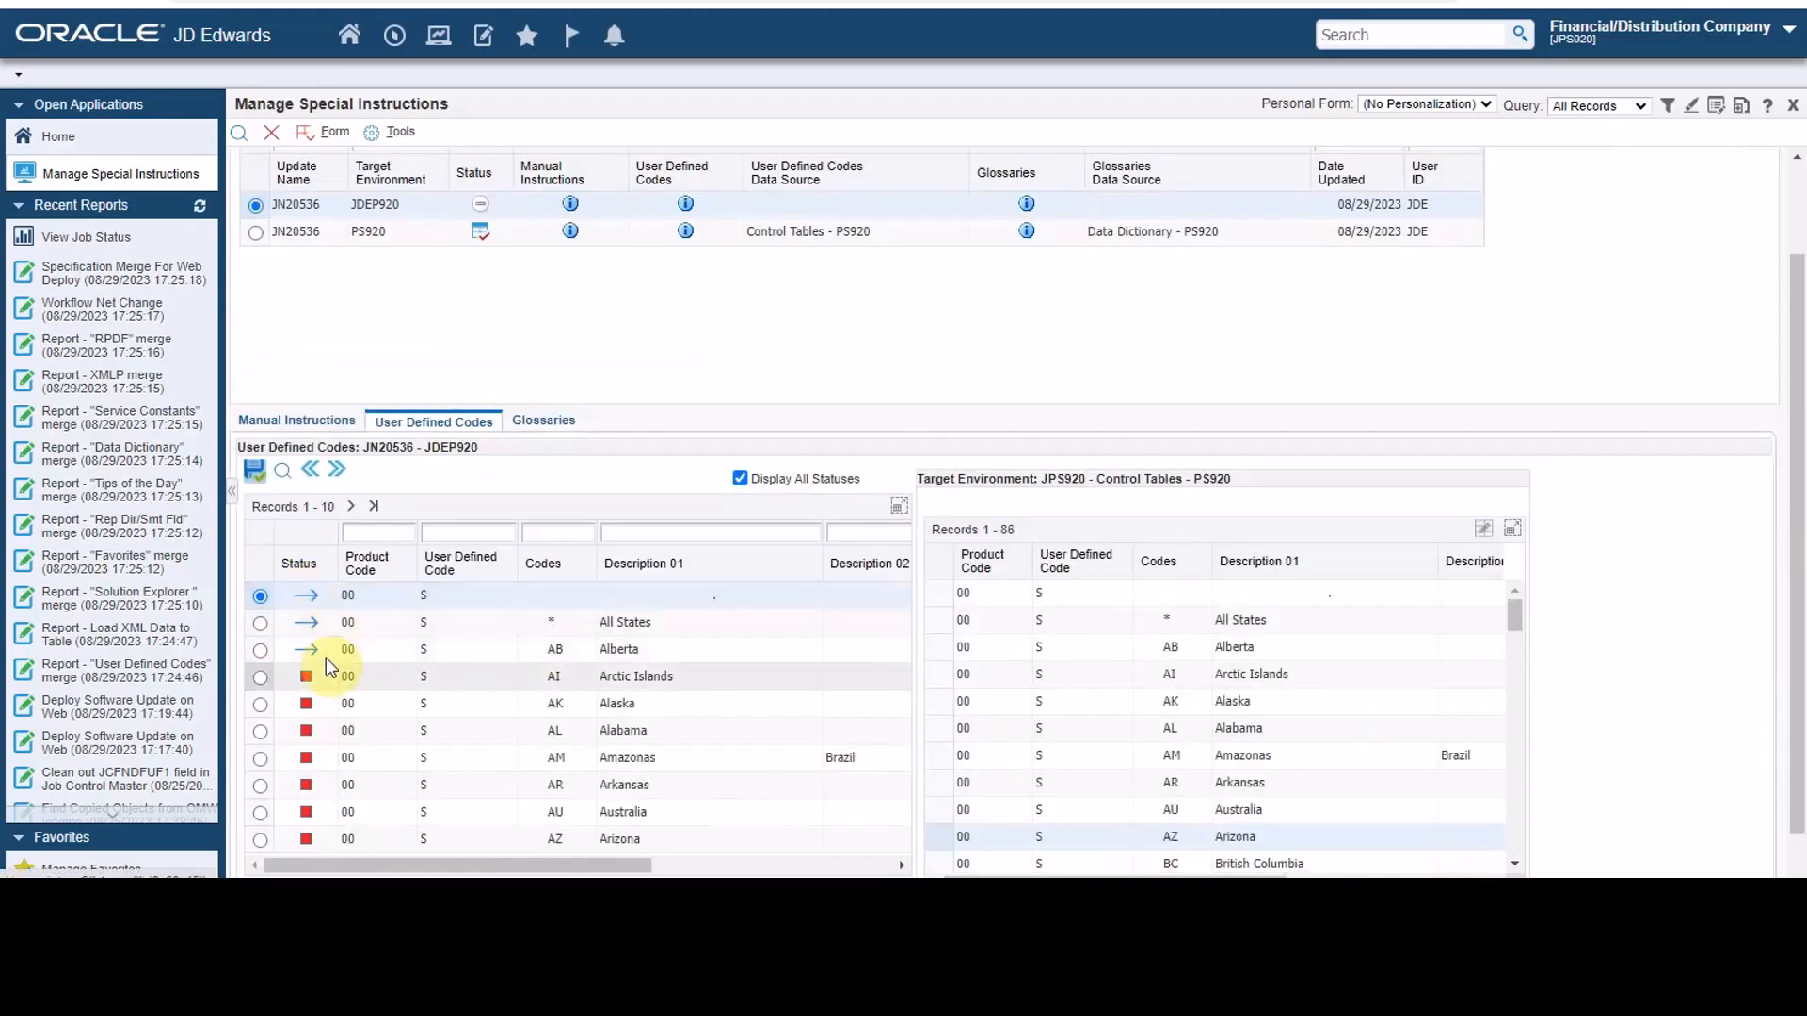
left_click(304, 679)
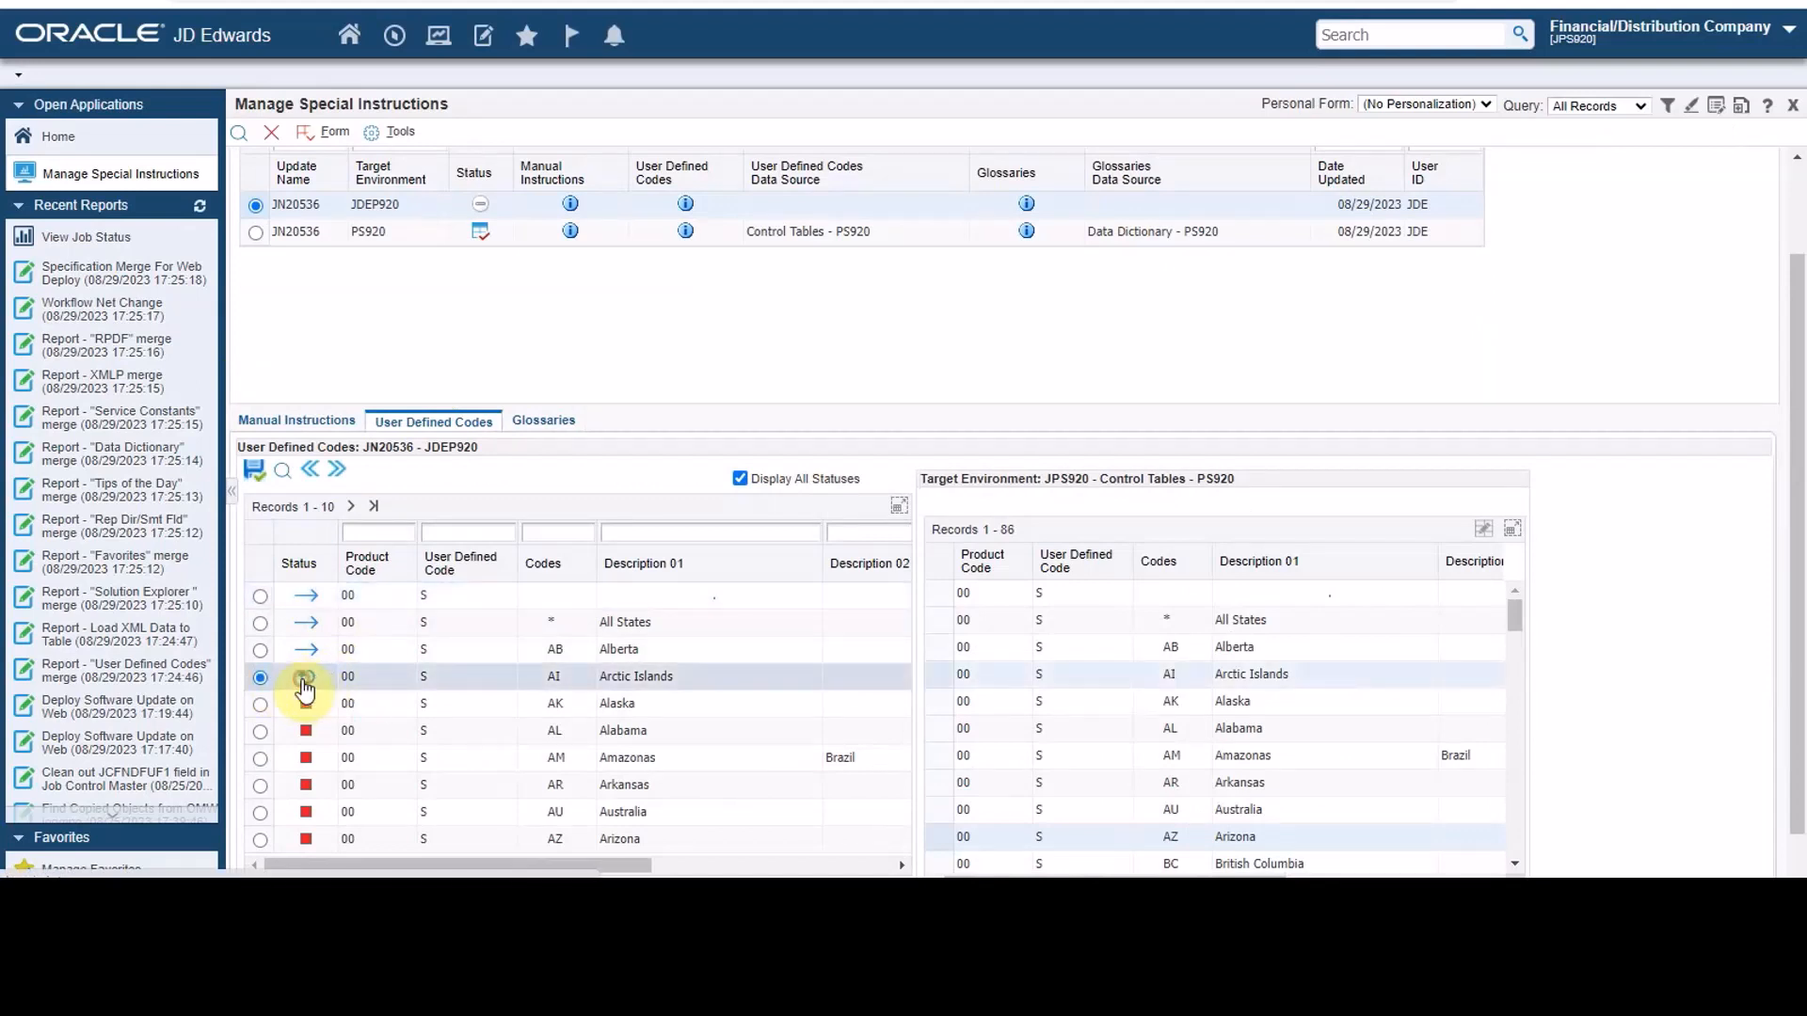
left_click(306, 708)
left_click(307, 732)
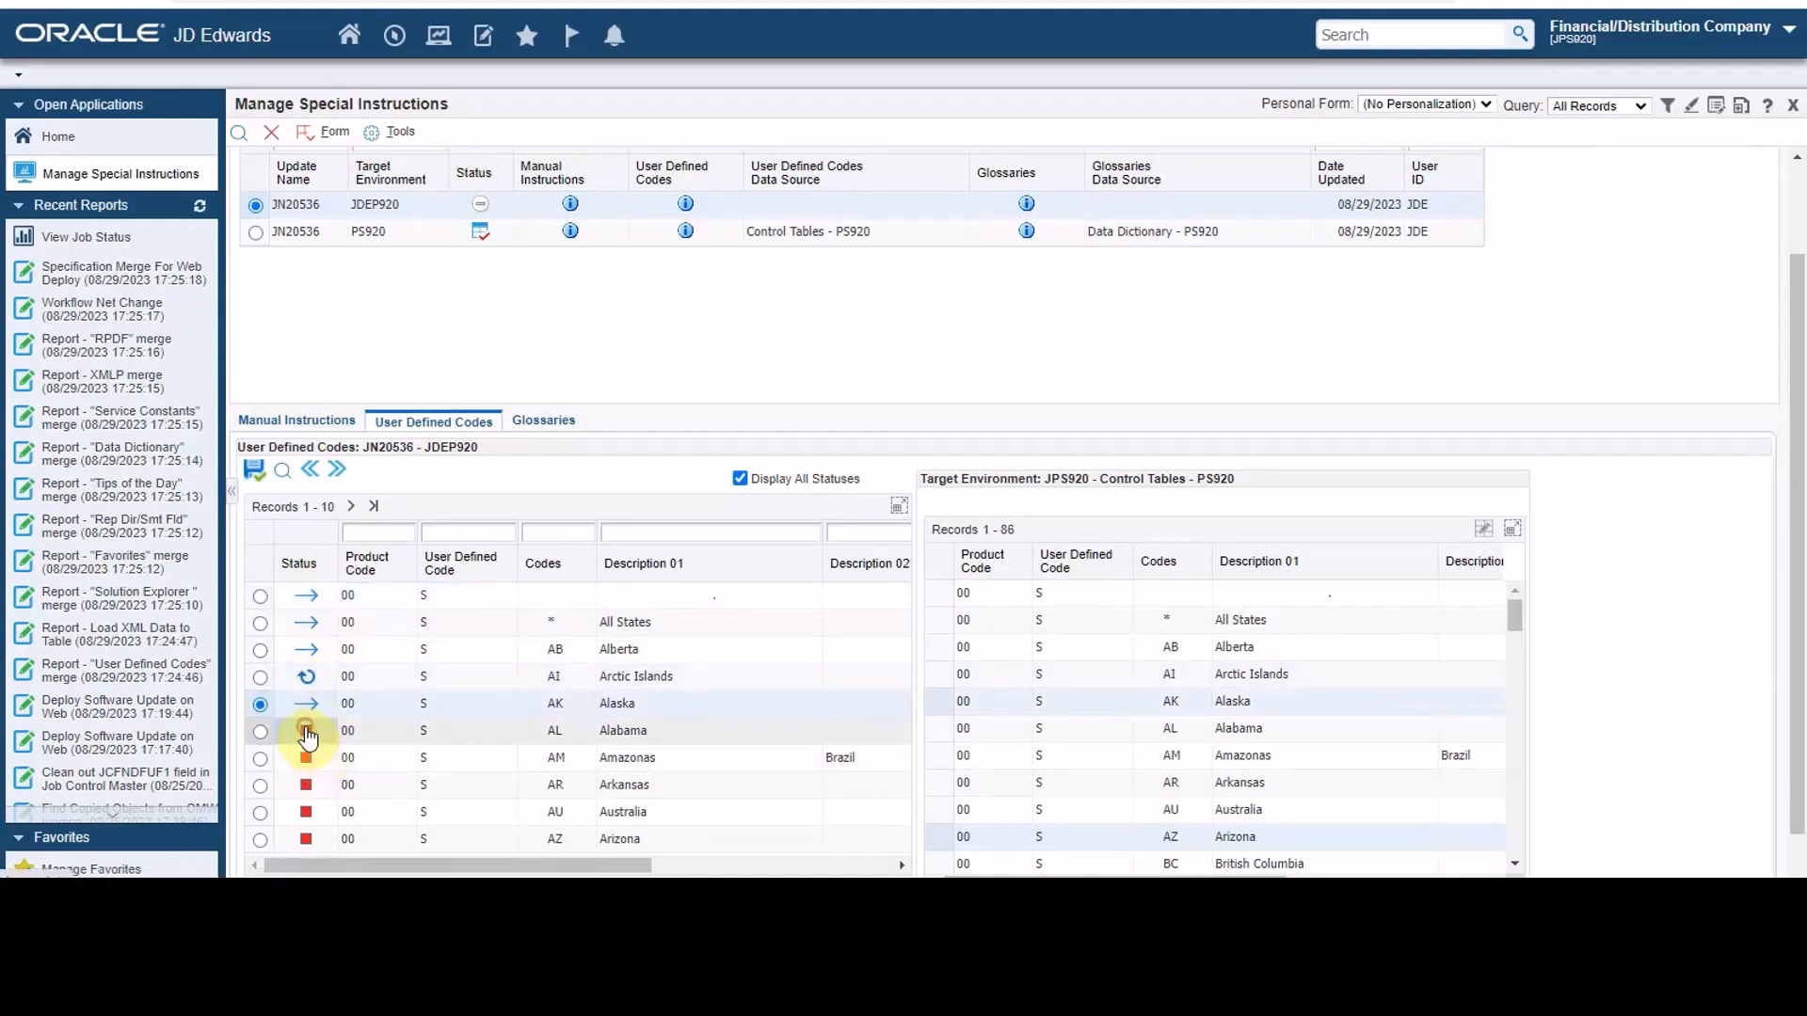
left_click(254, 475)
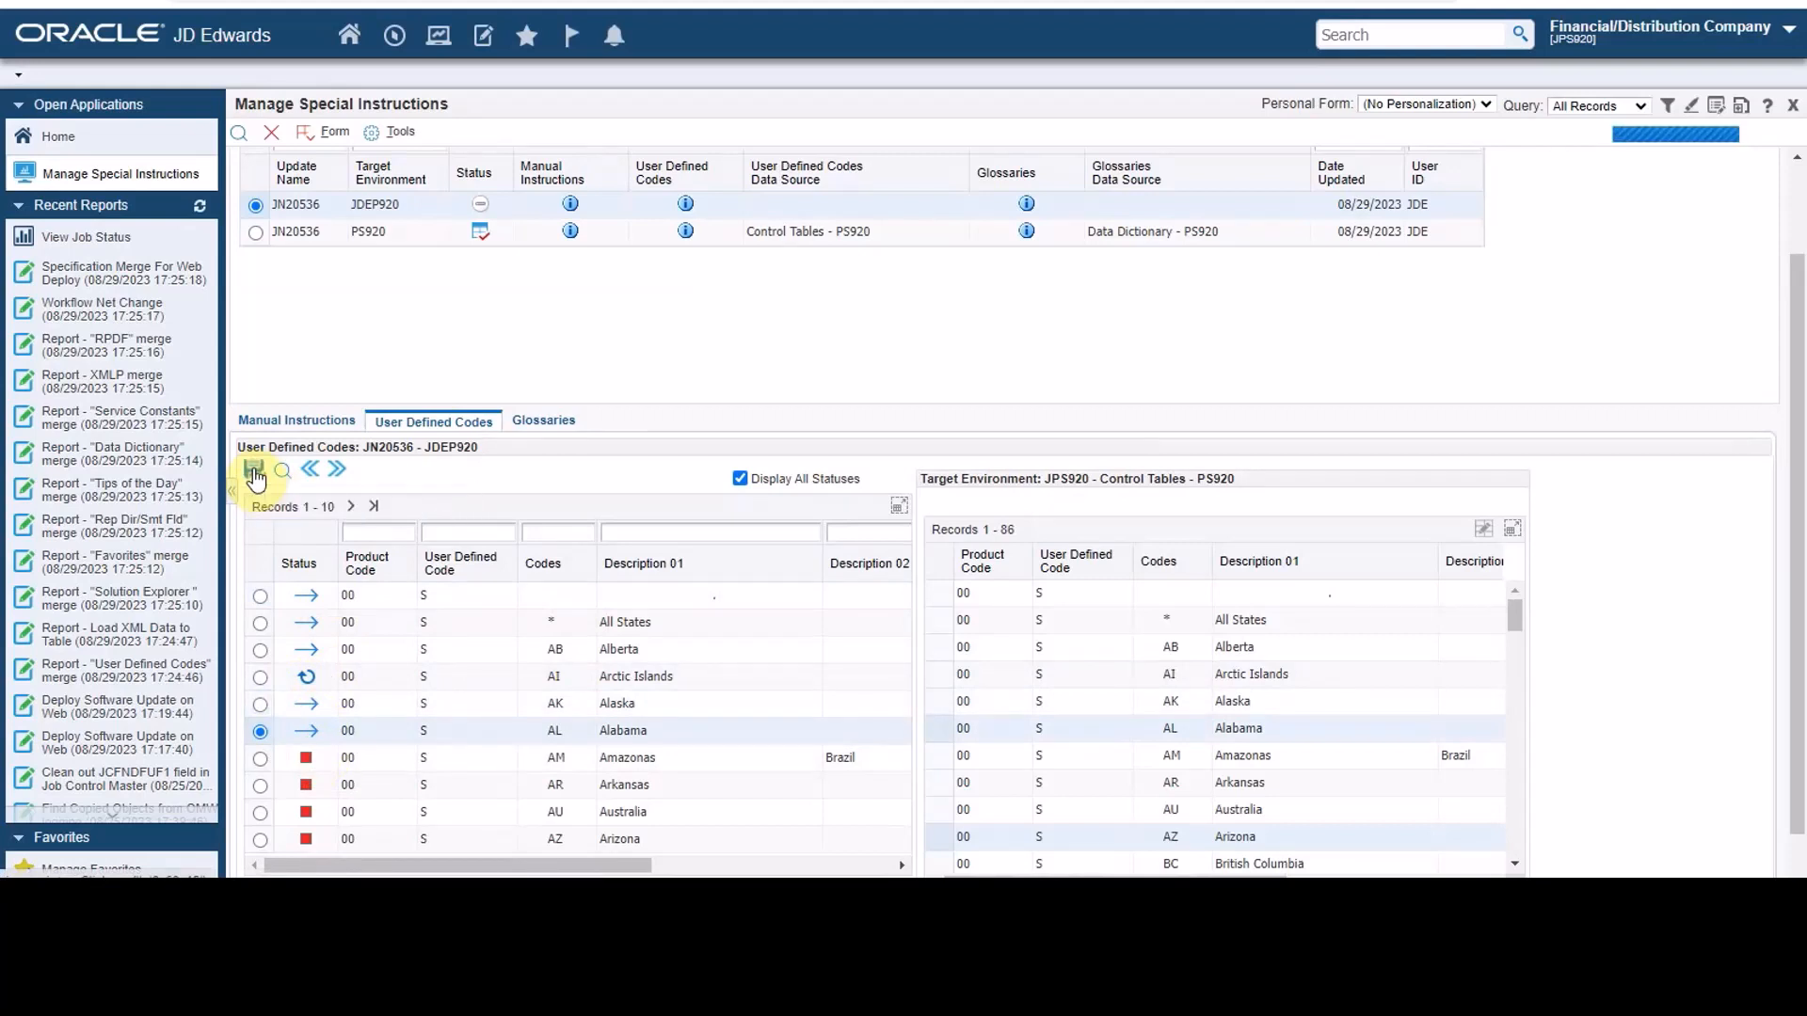
- Mark the JDEP920 glossaries PHISH and PHIST for copying, give FT01 the circular-arrow status, and apply to all target environments
left_click(543, 420)
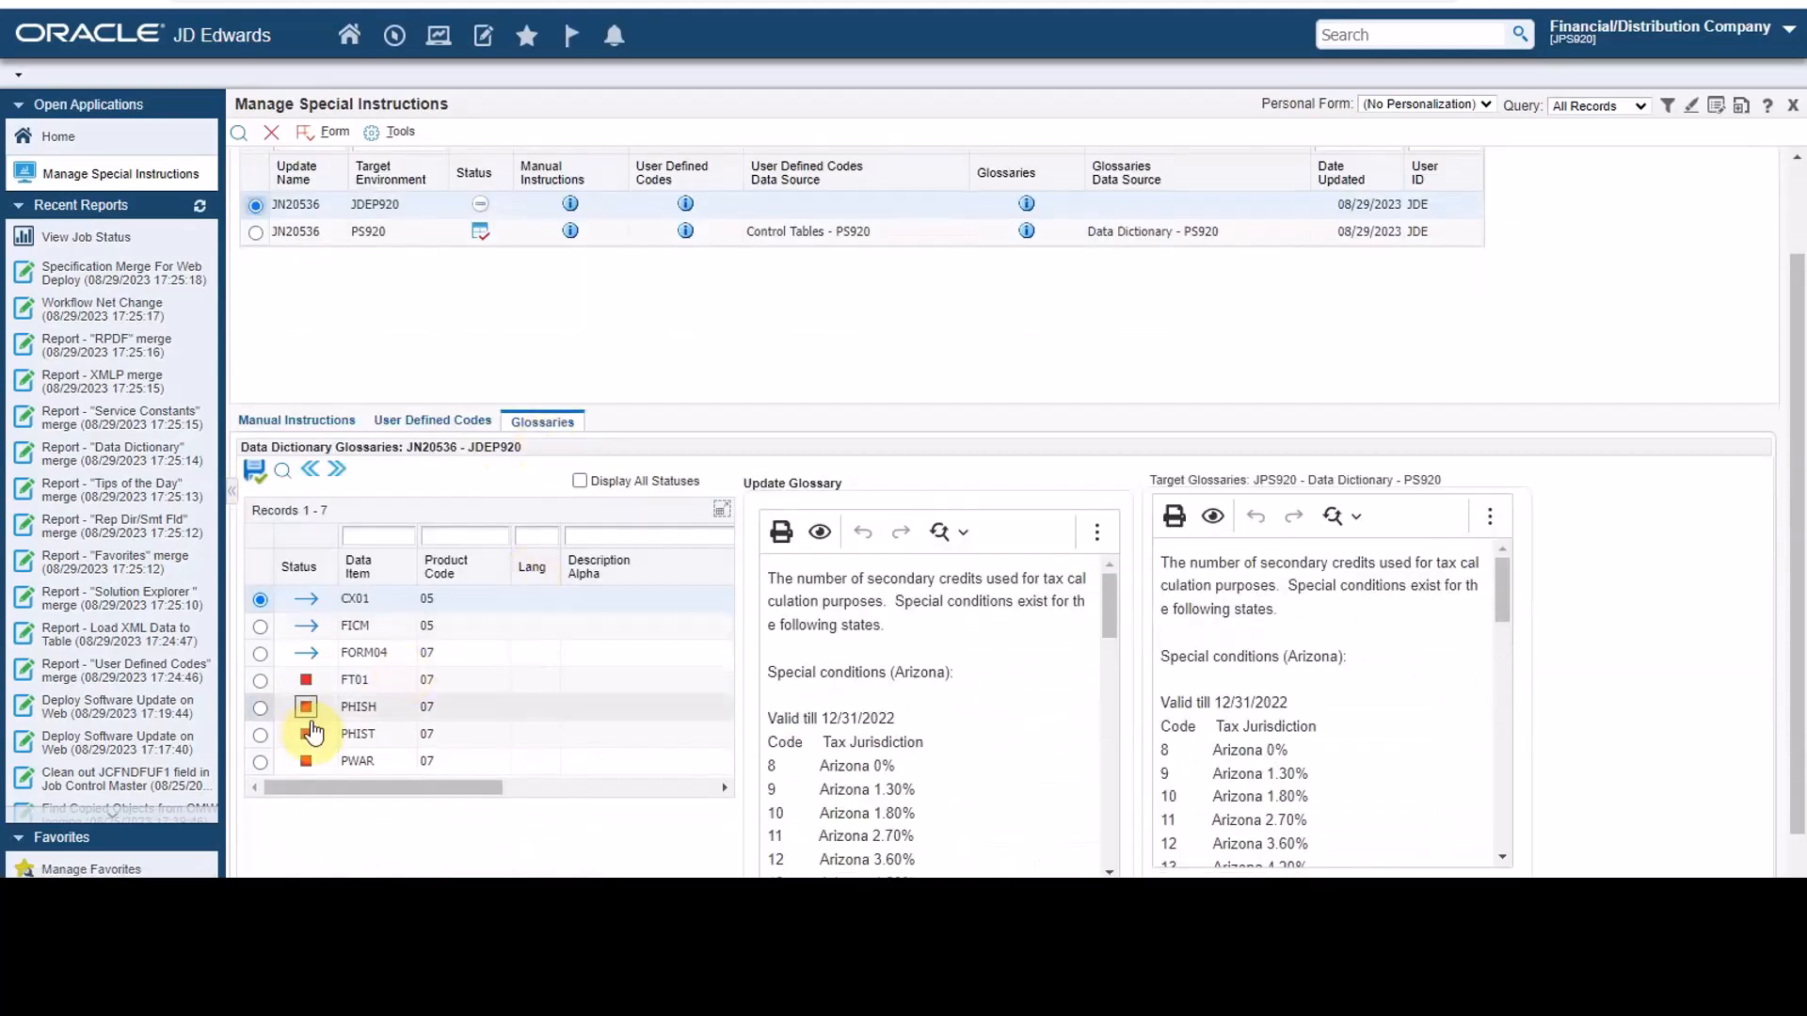
left_click(306, 707)
left_click(305, 736)
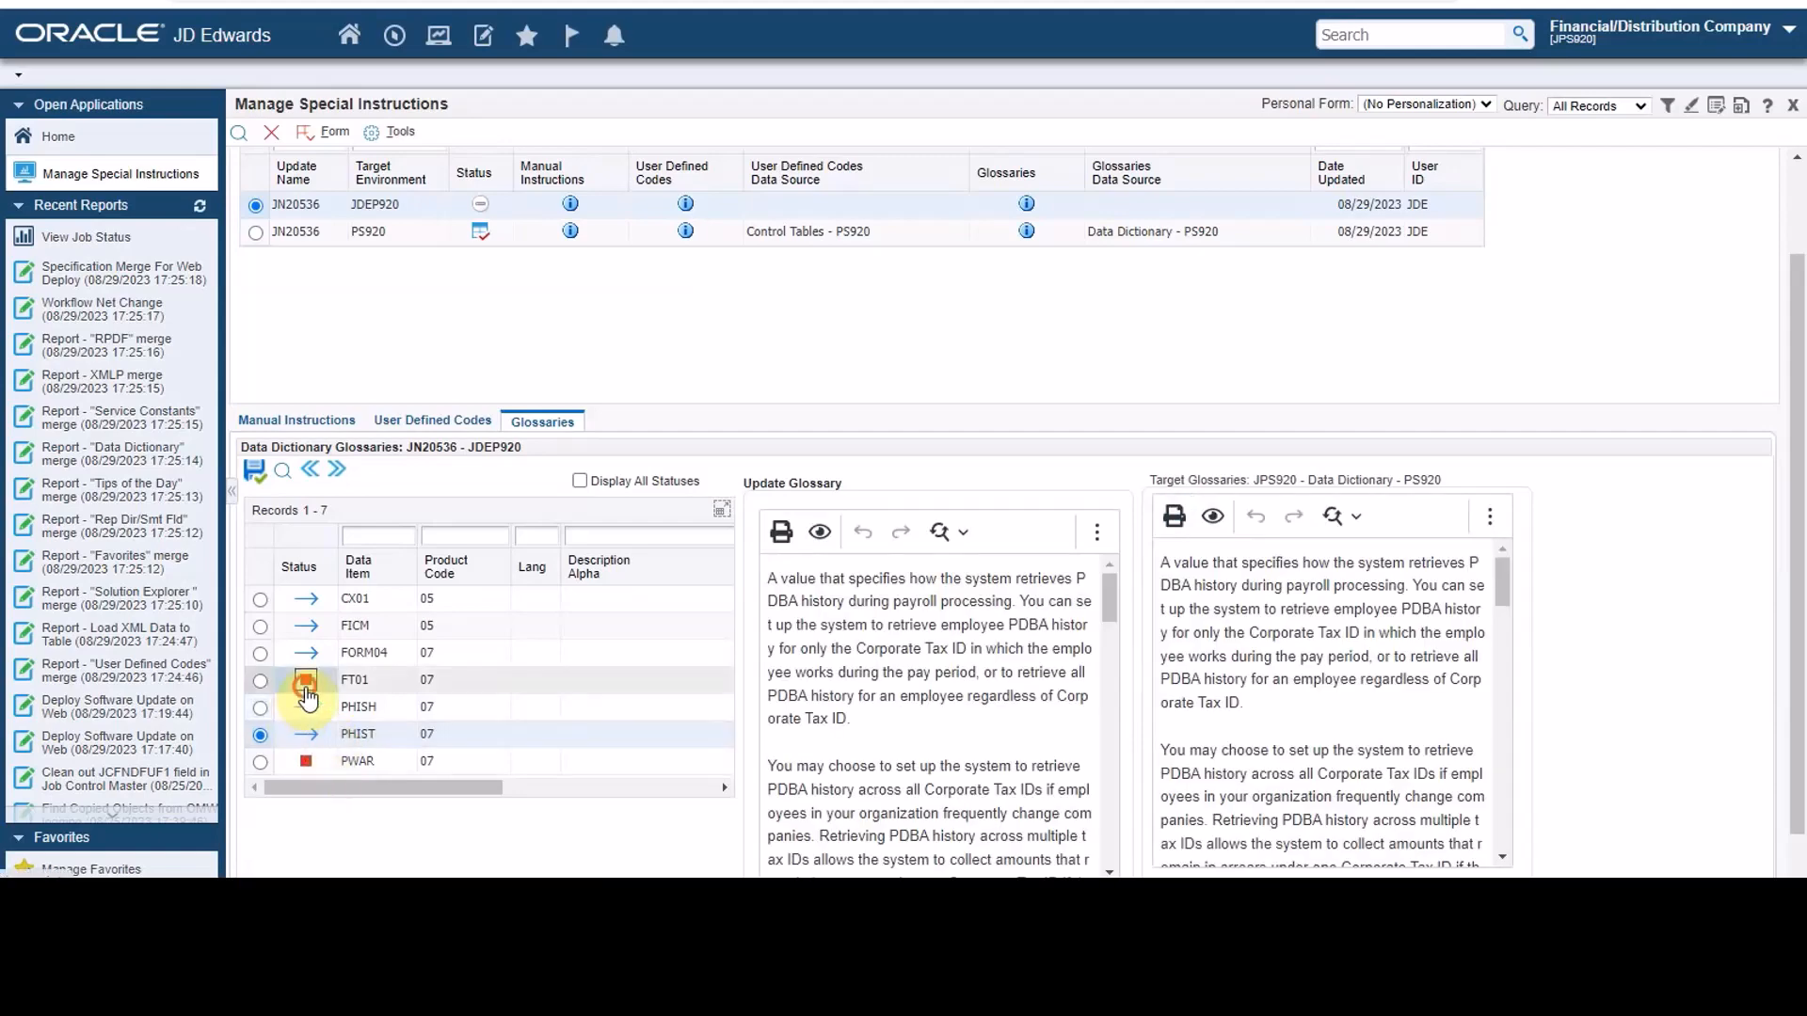
left_click(306, 681)
left_click(307, 689)
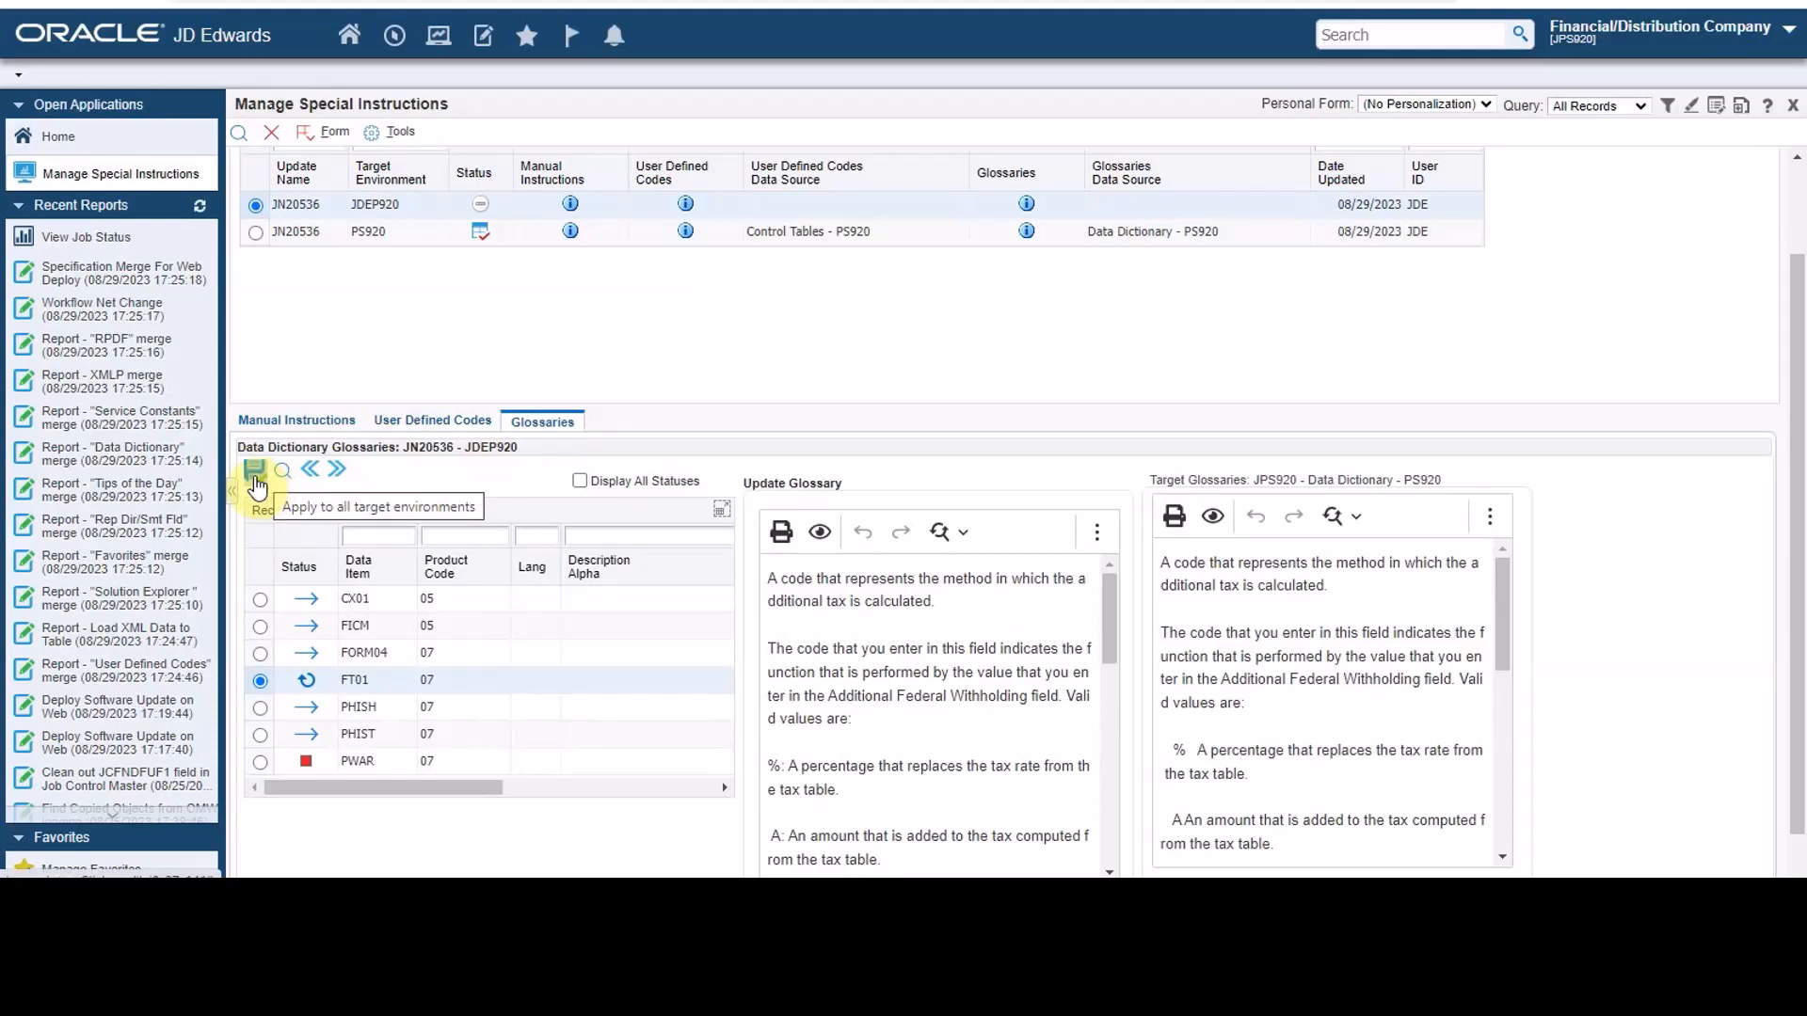
left_click(254, 470)
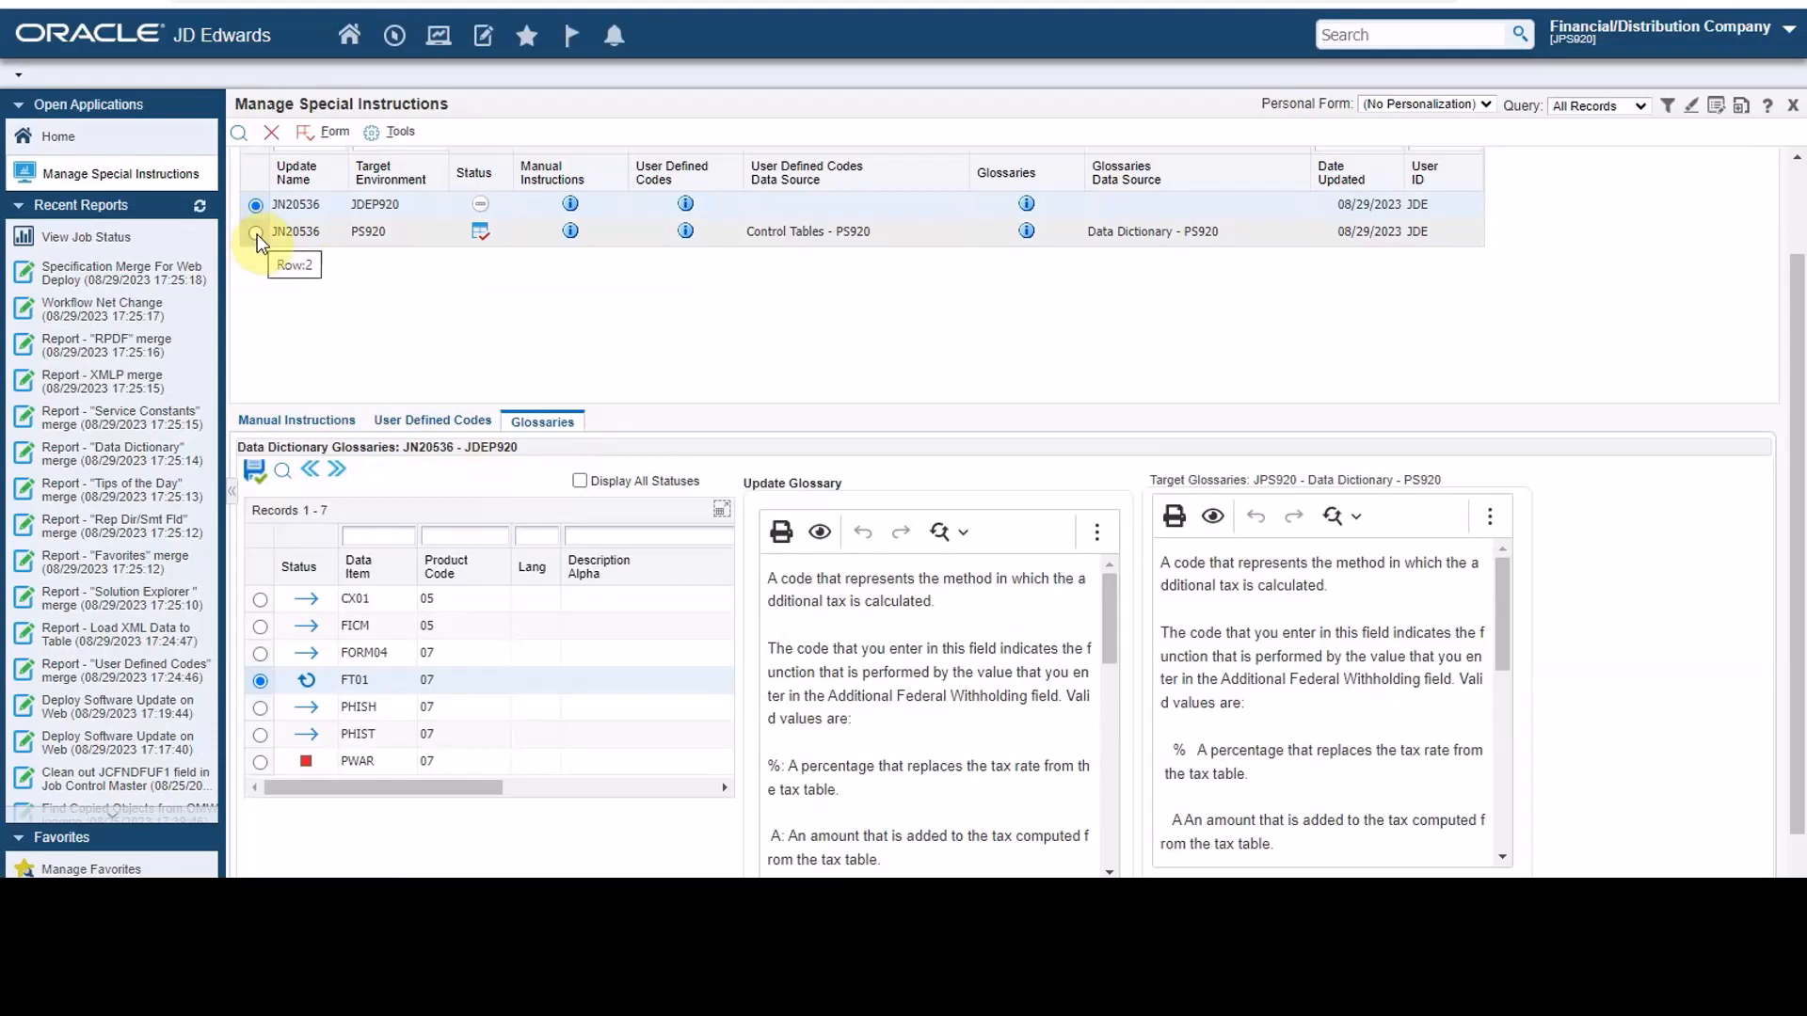
- For target environment PS920, mark the 00/S user defined codes AR, AU and AZ for copying and apply the changes
left_click(255, 232)
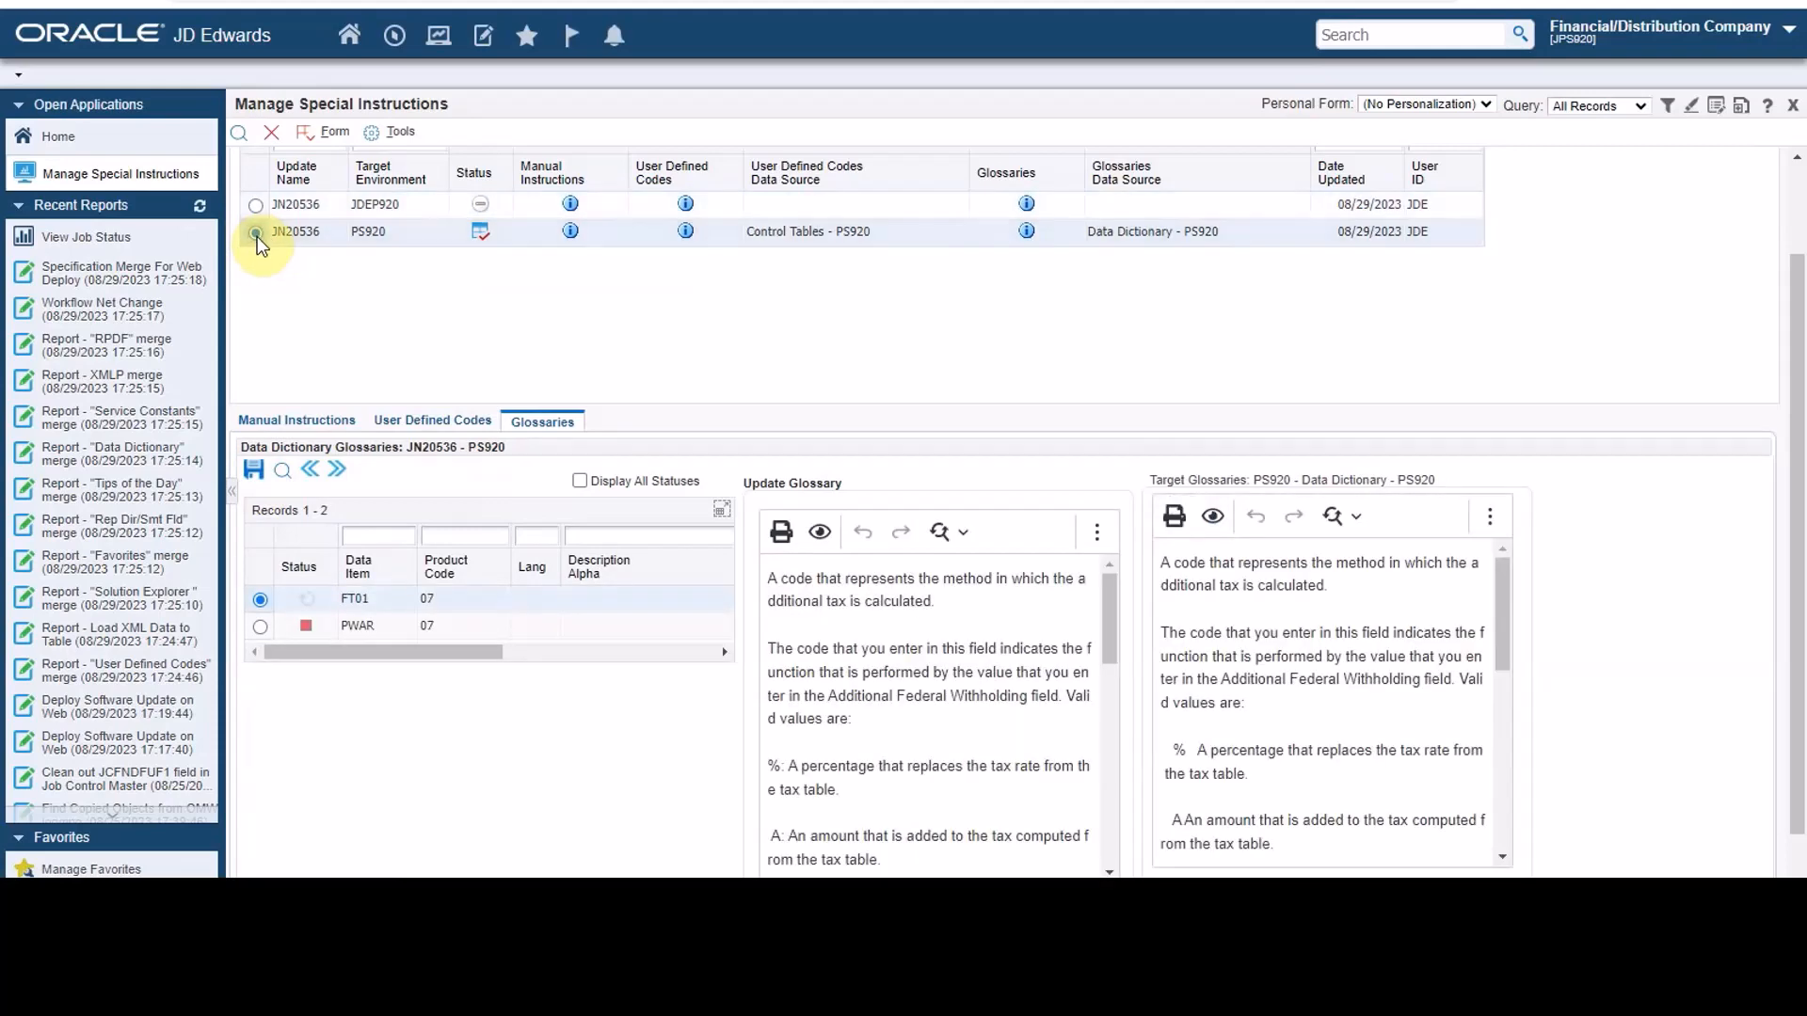
left_click(433, 421)
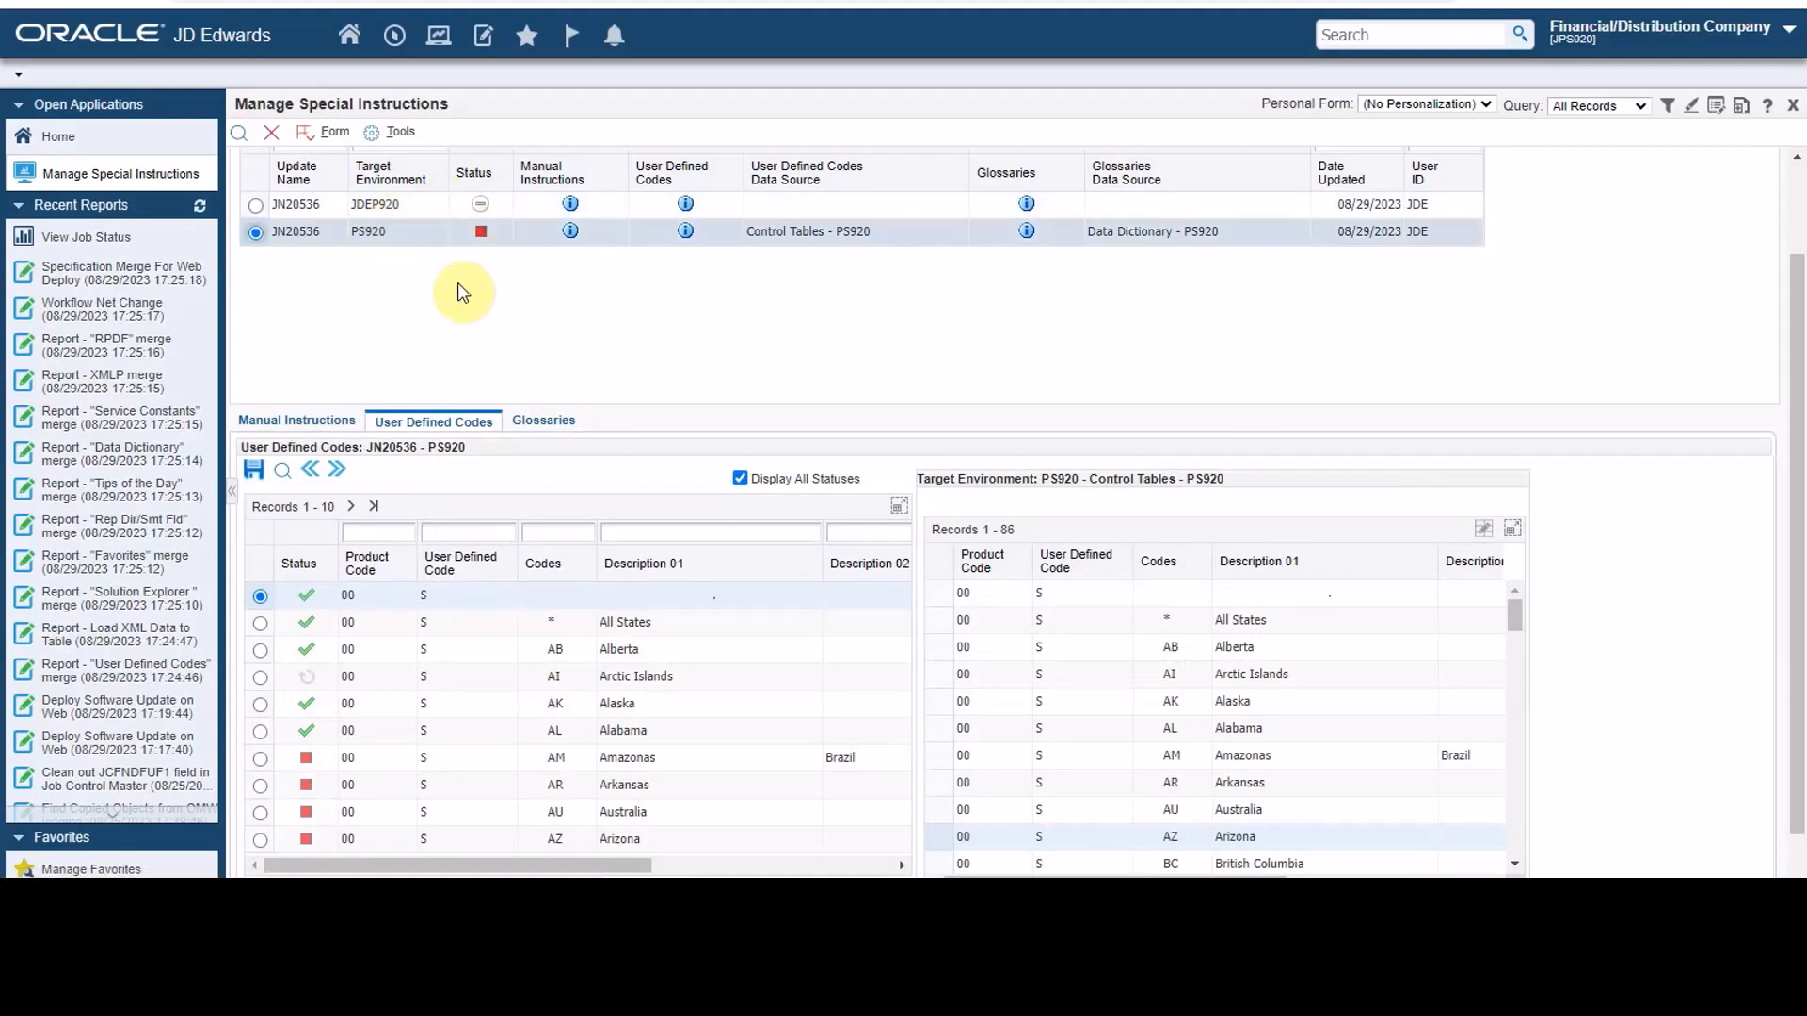
left_click(311, 783)
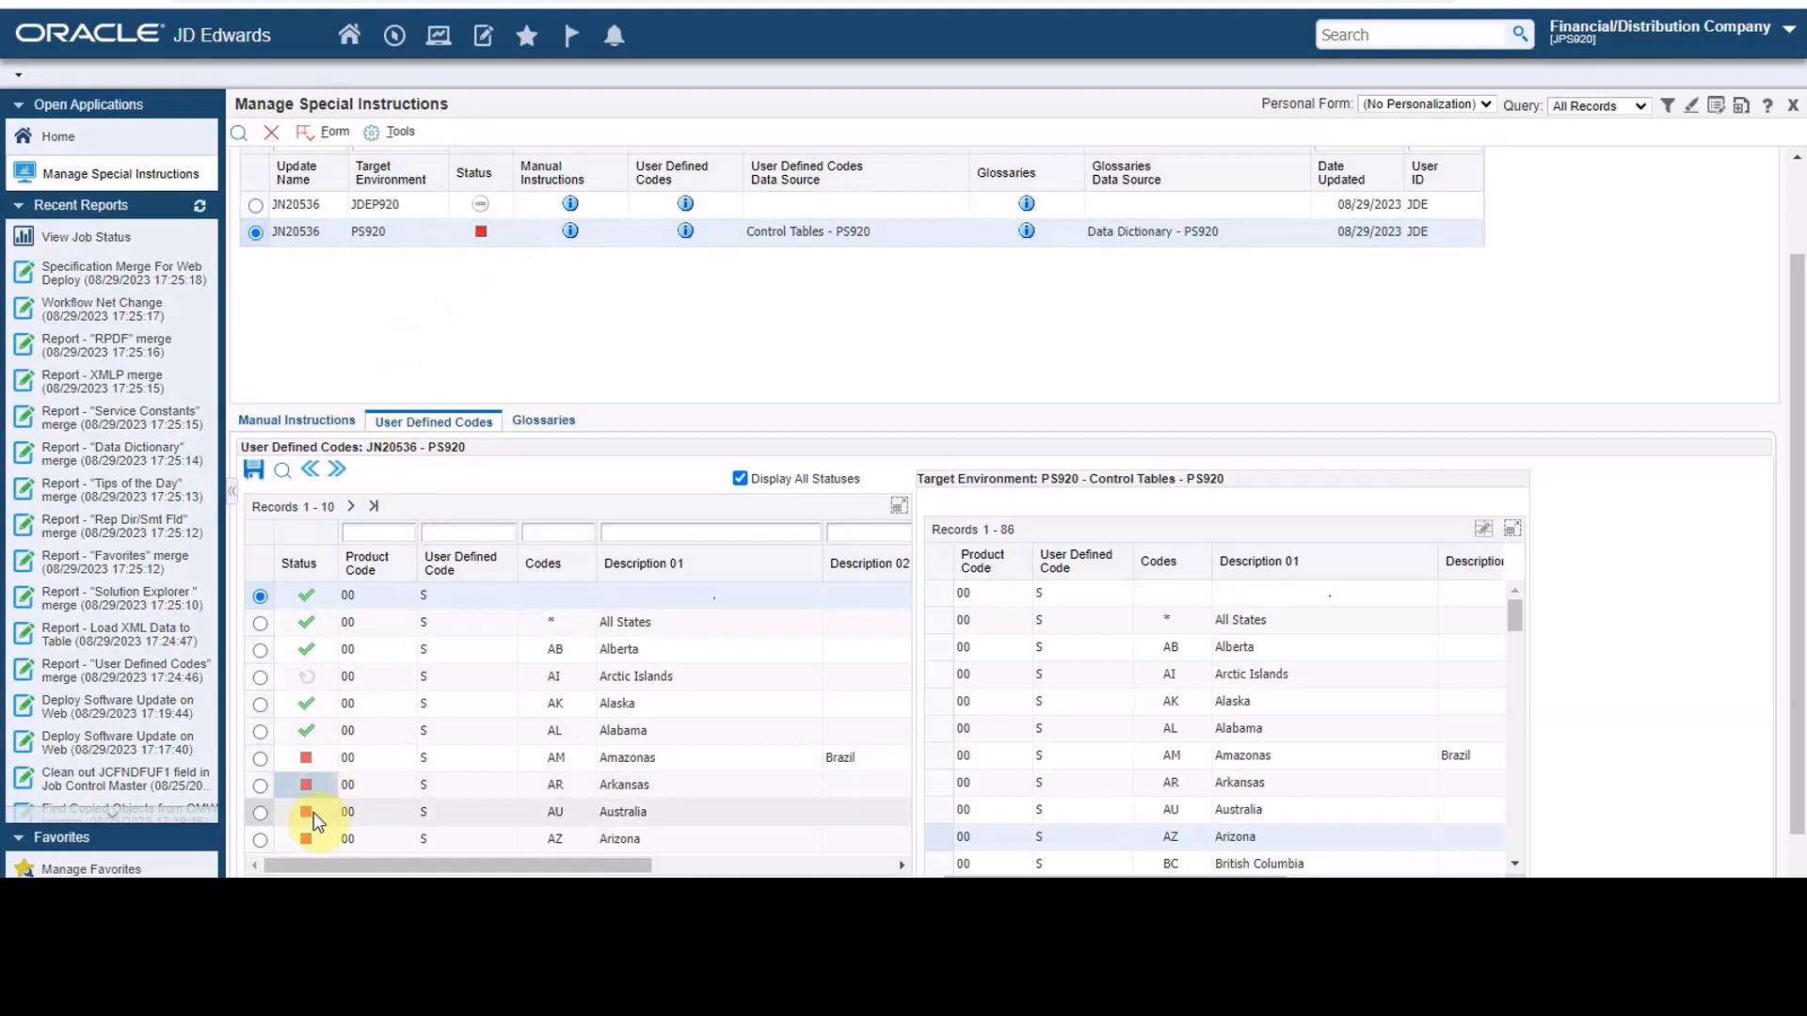
left_click(284, 470)
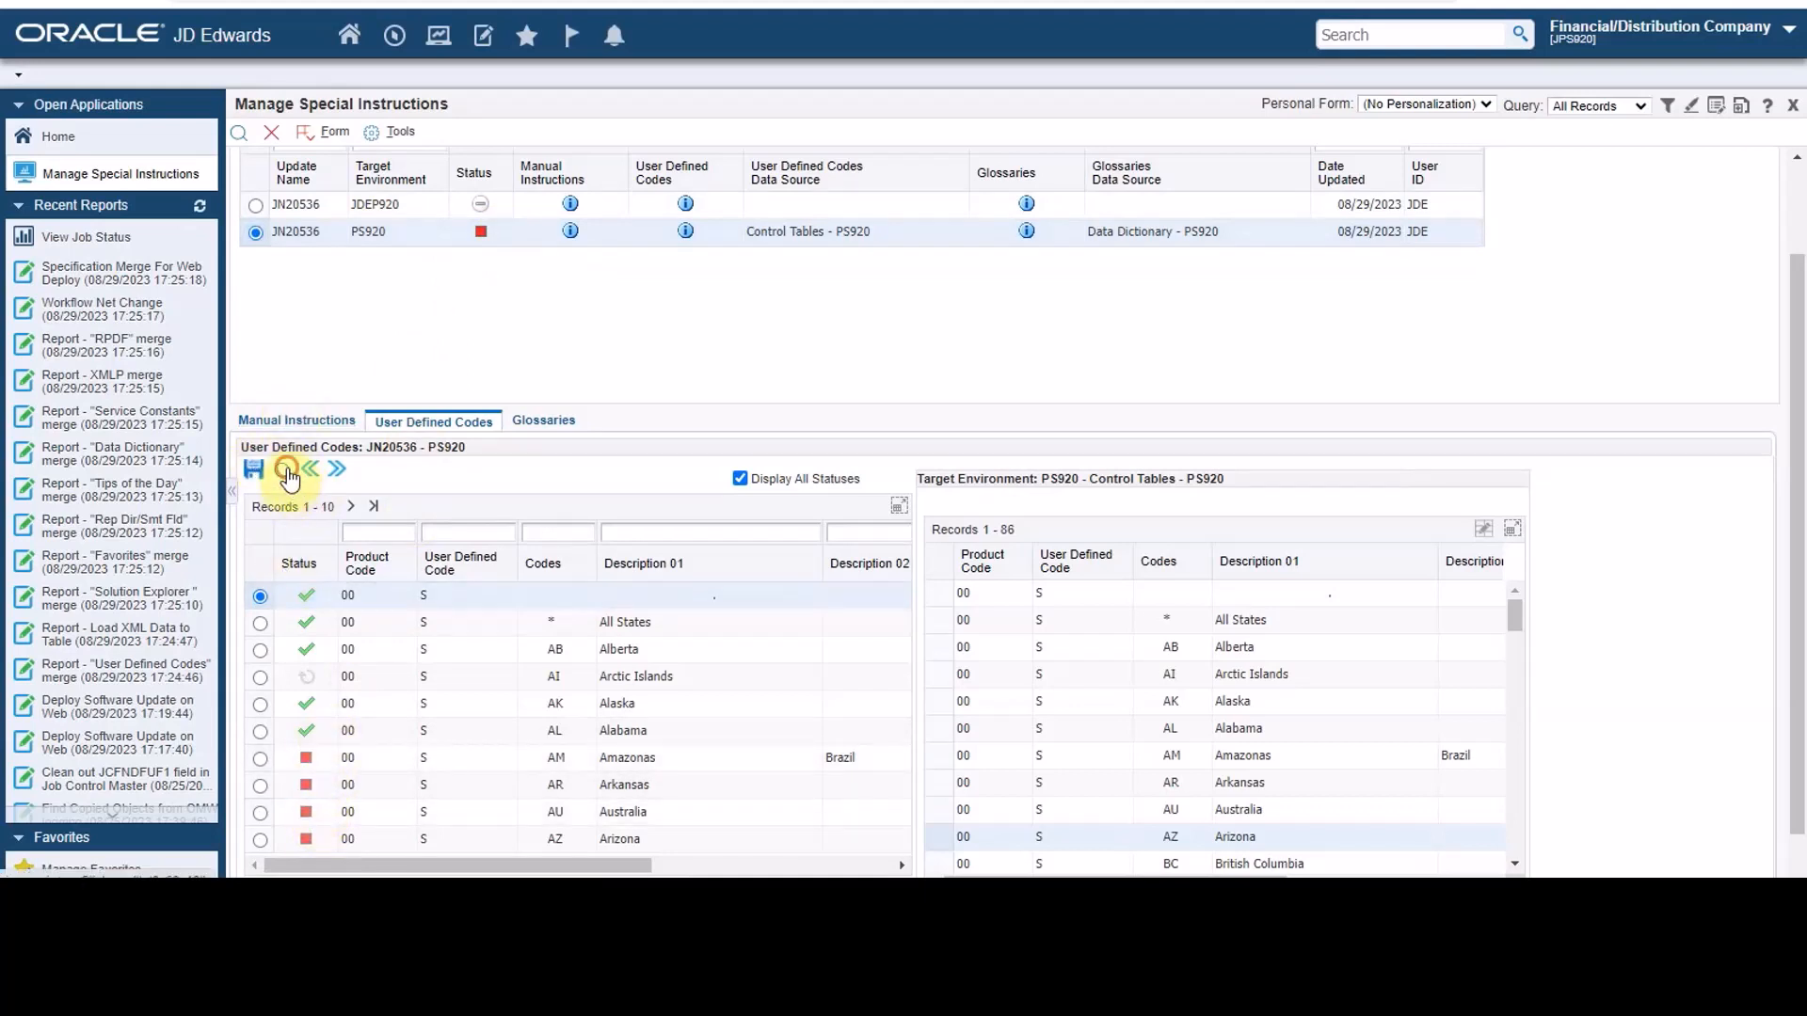
left_click(303, 800)
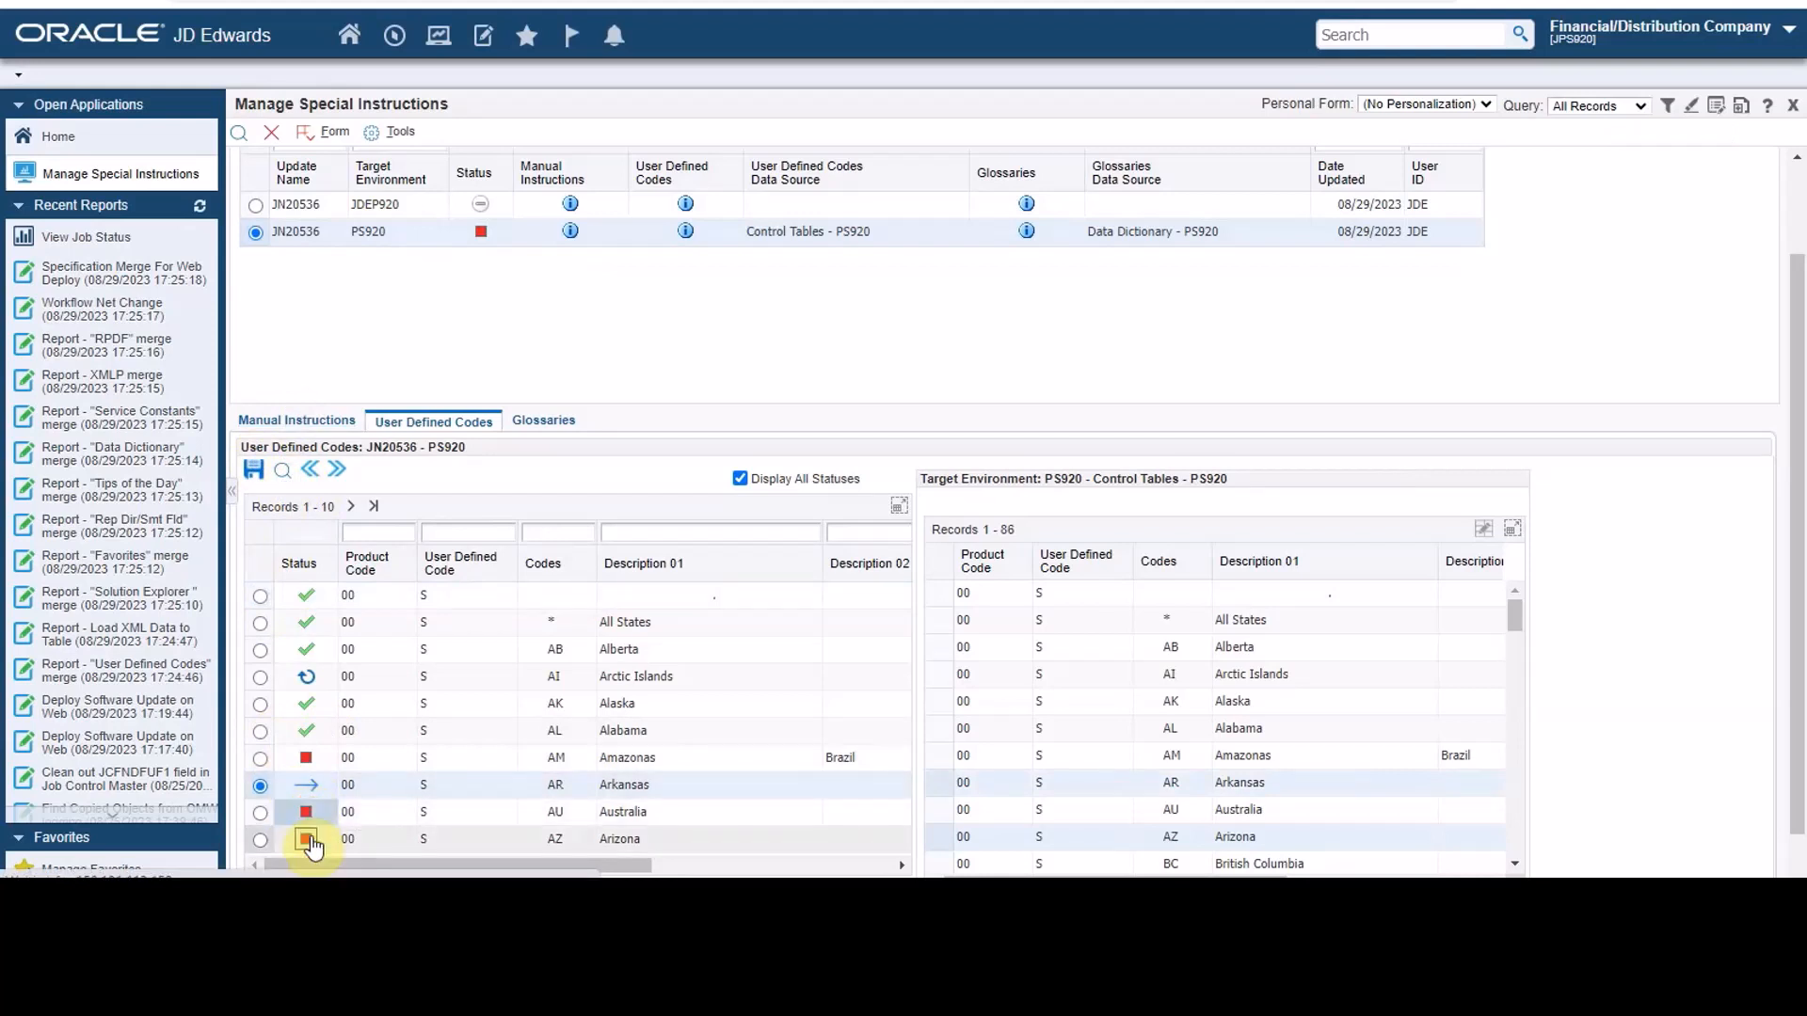
left_click(310, 840)
left_click(310, 844)
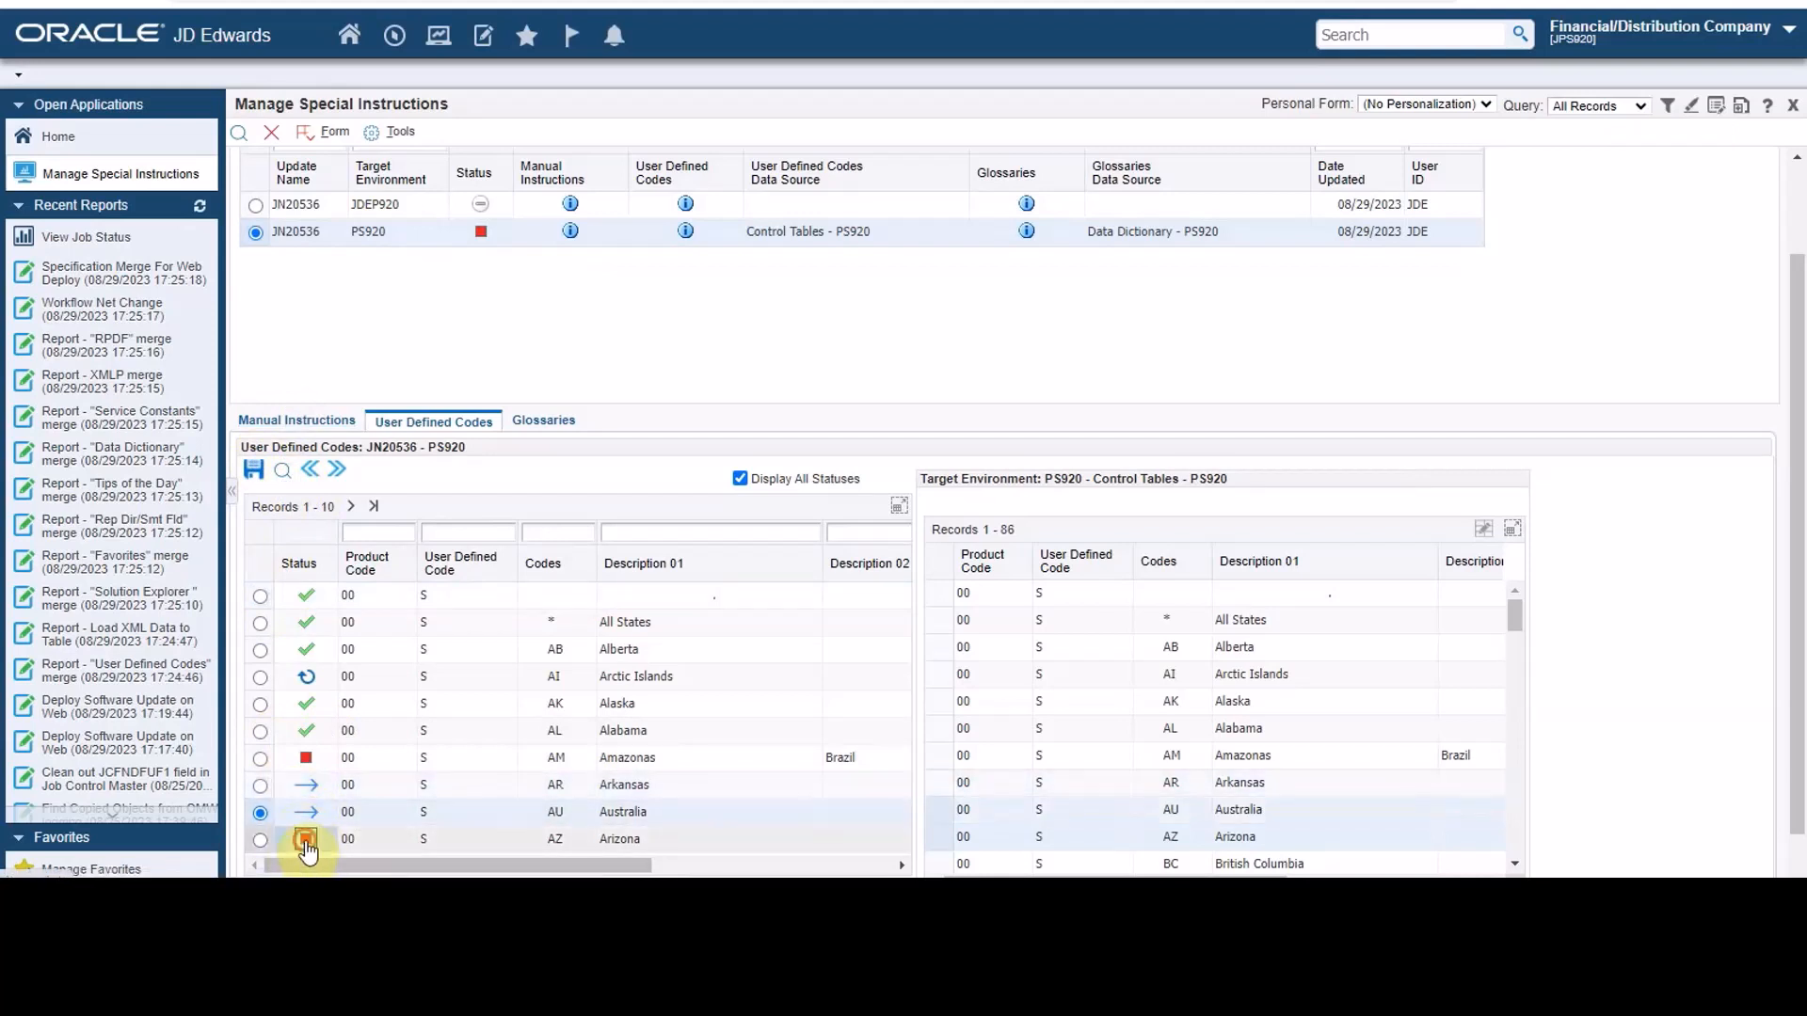
left_click(252, 470)
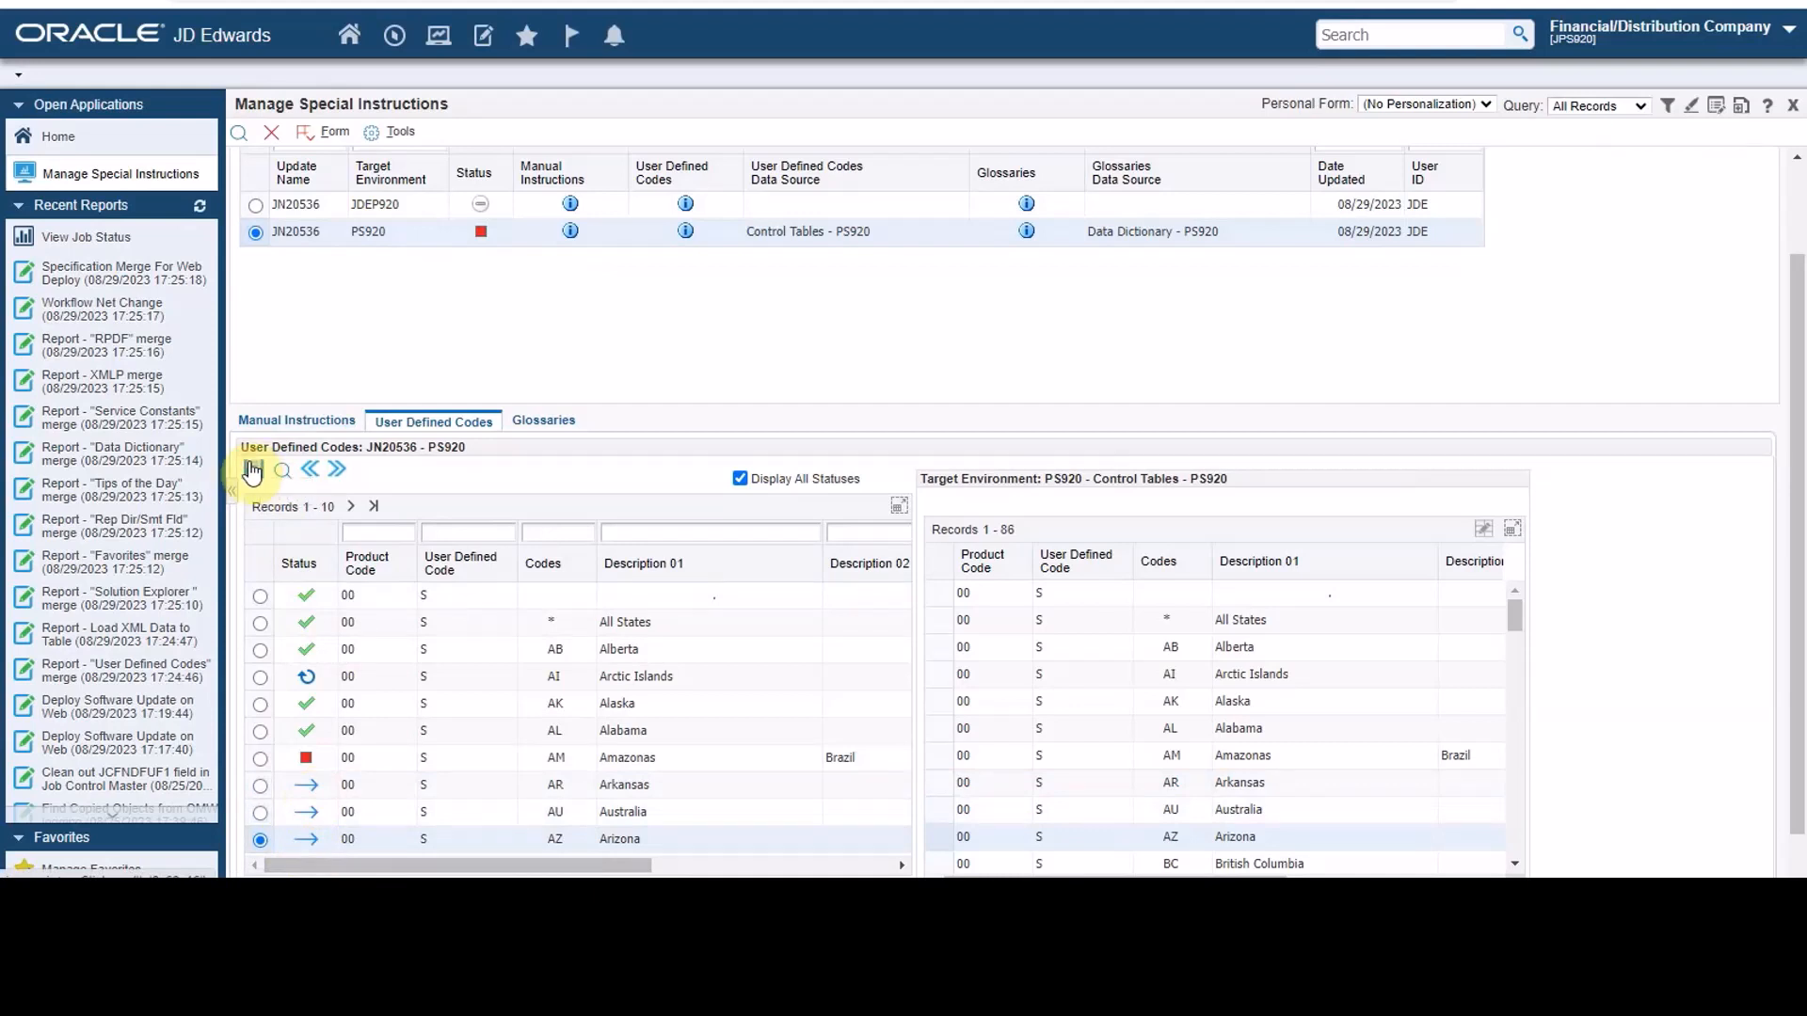
- Mark the PWAR glossary of PS920 for copying, apply the change, and refresh the special instructions list
left_click(543, 420)
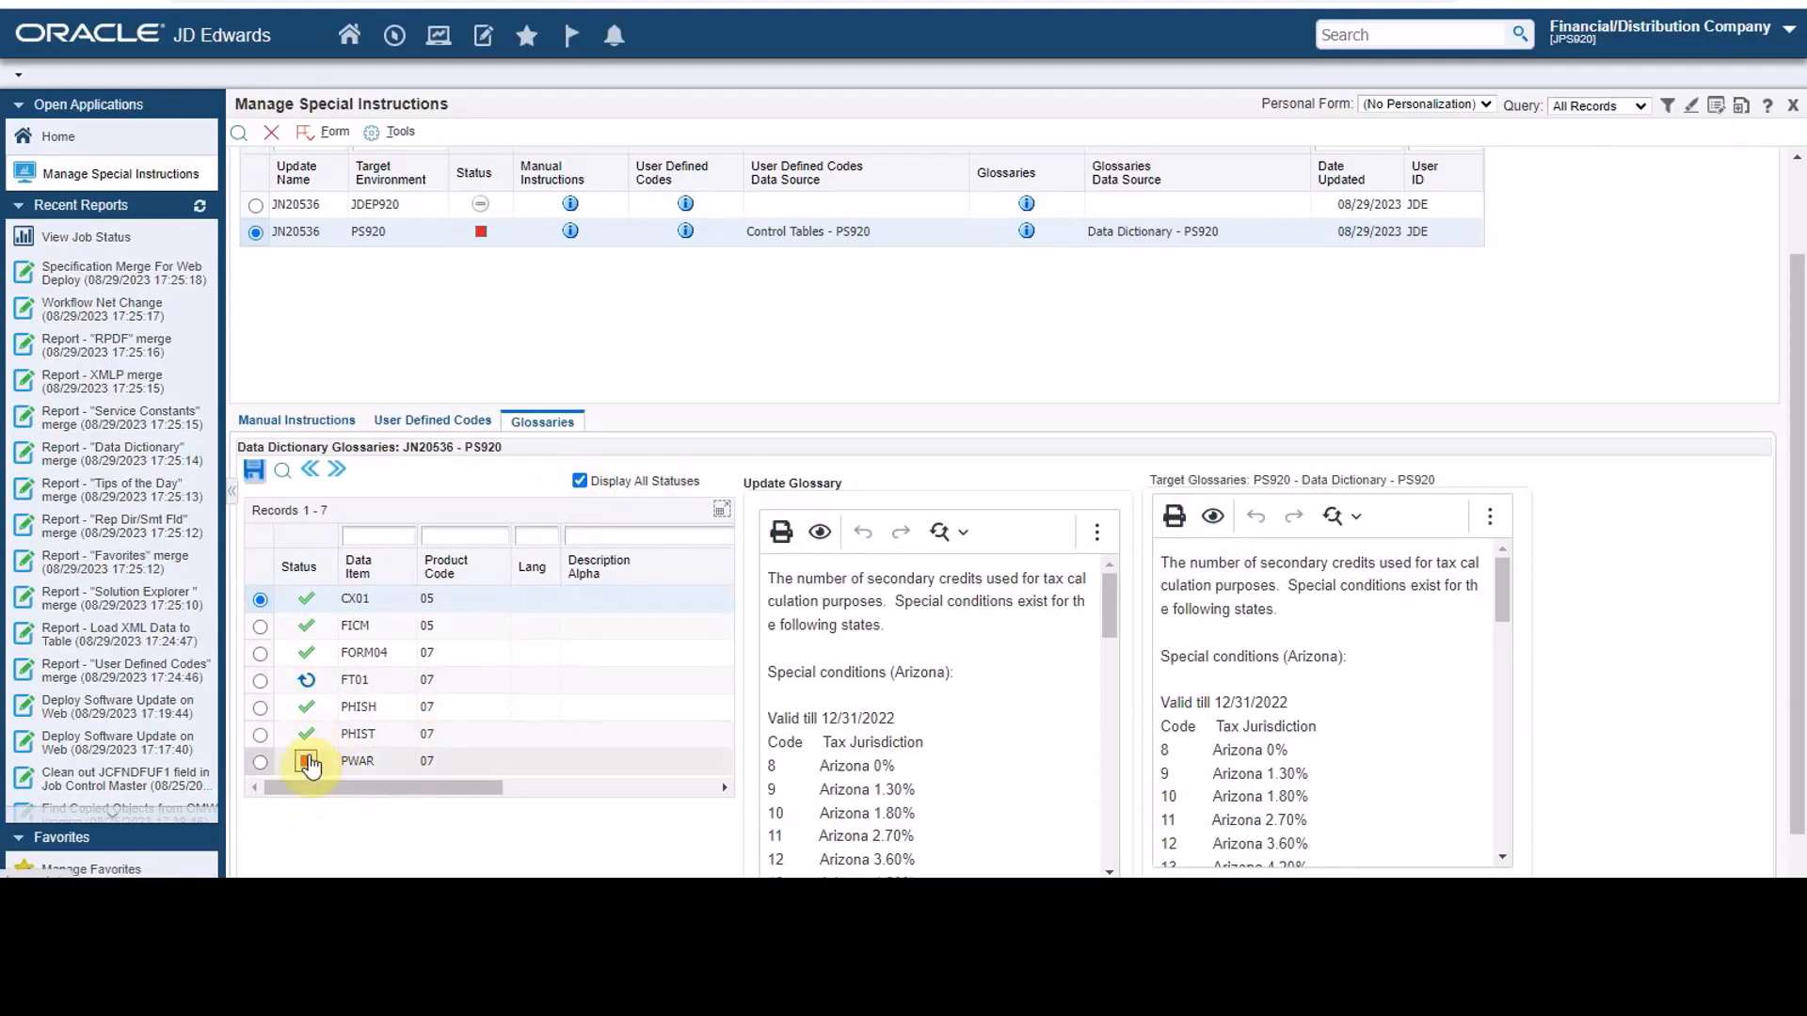
left_click(305, 767)
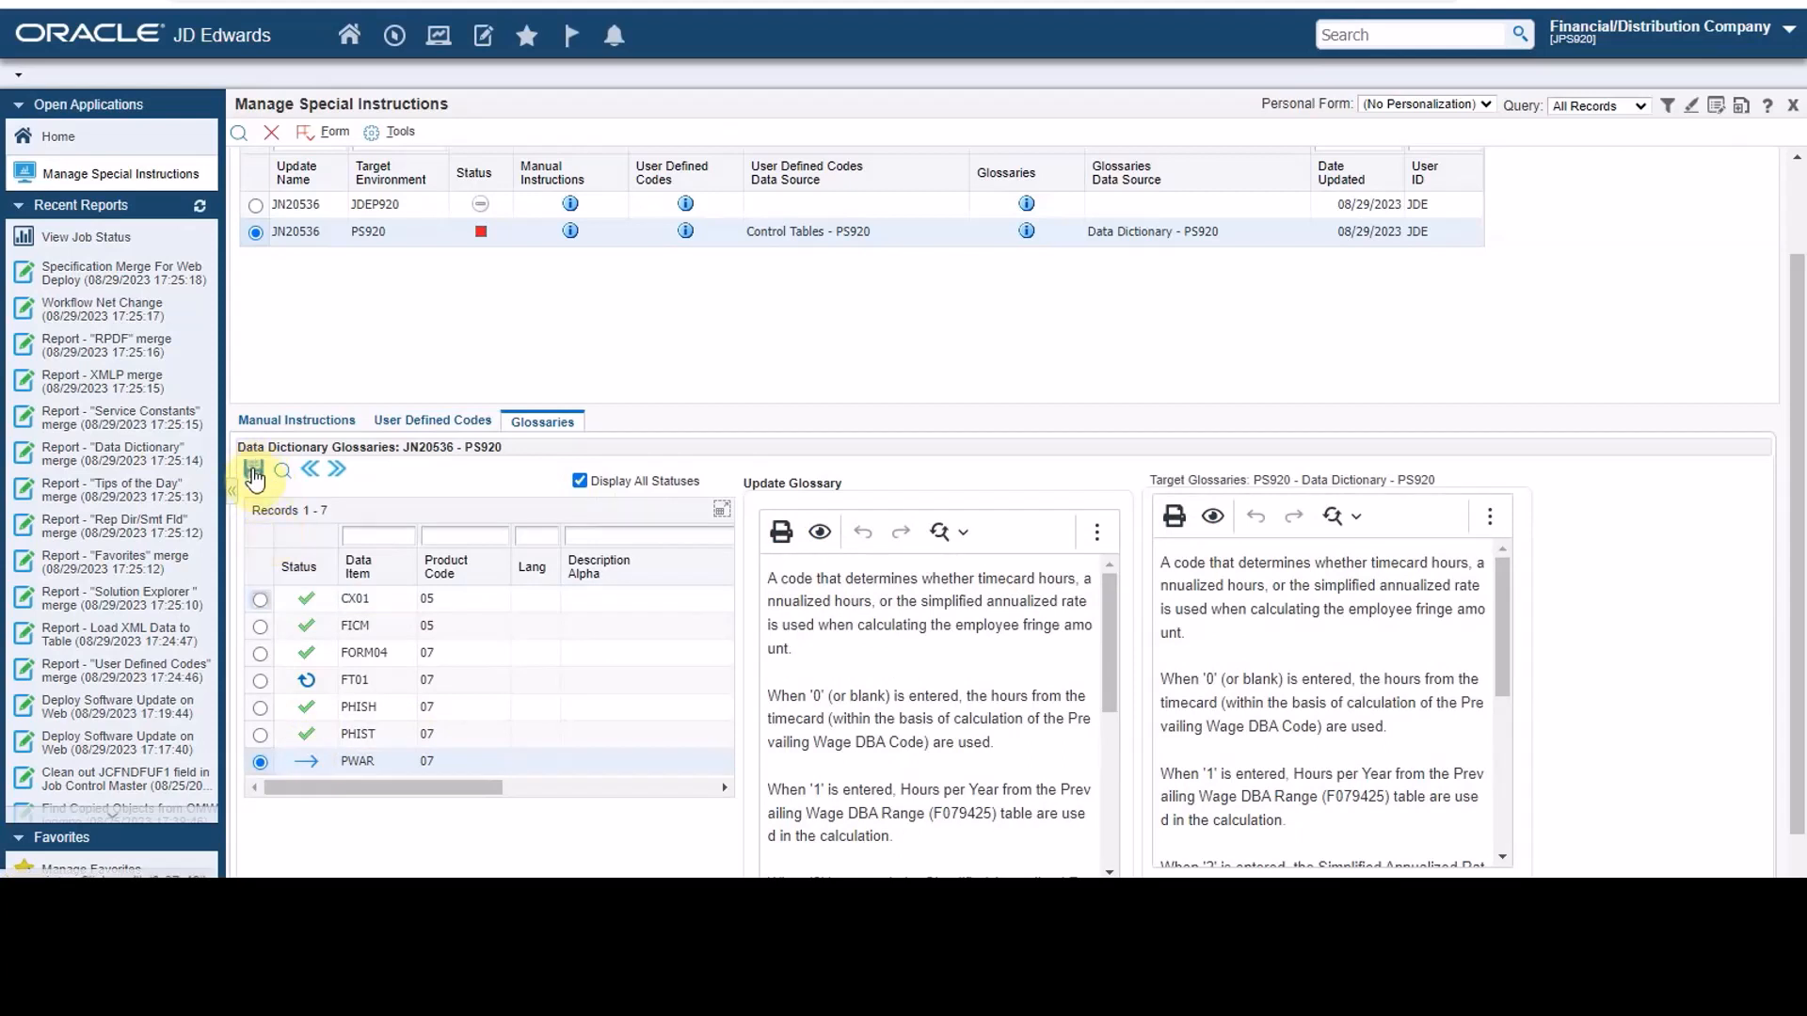
left_click(254, 472)
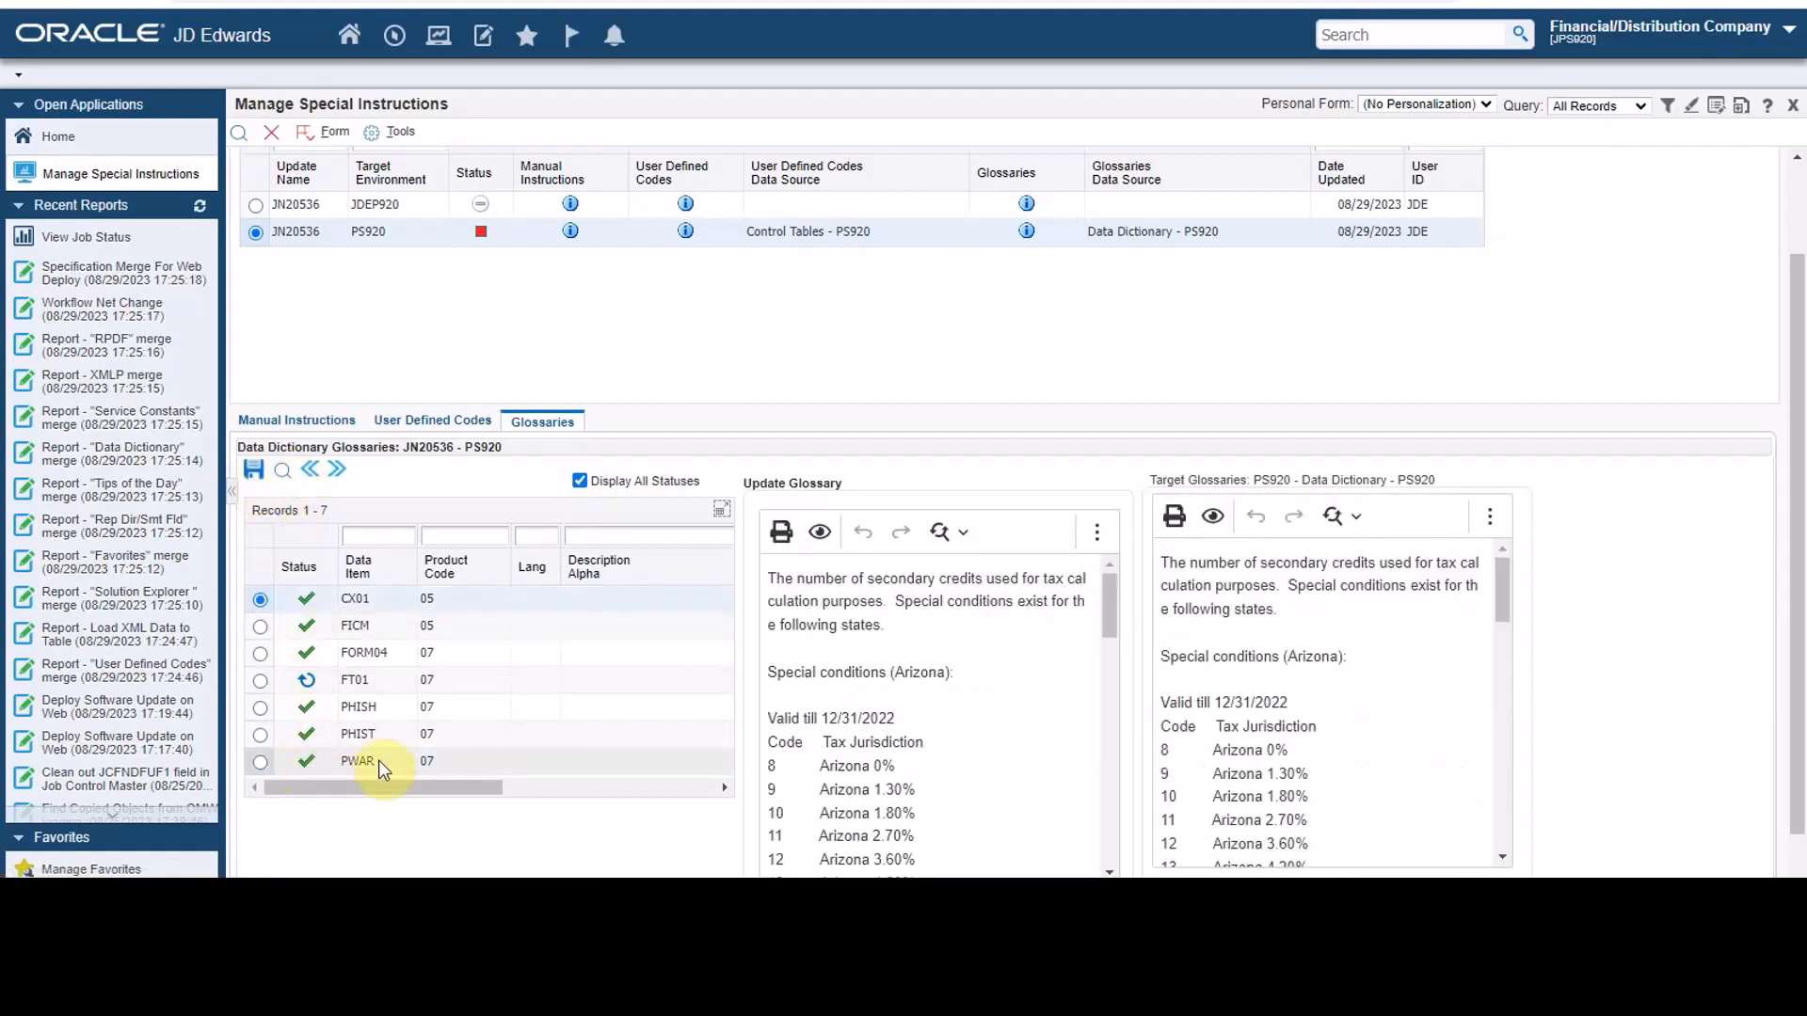
left_click(240, 132)
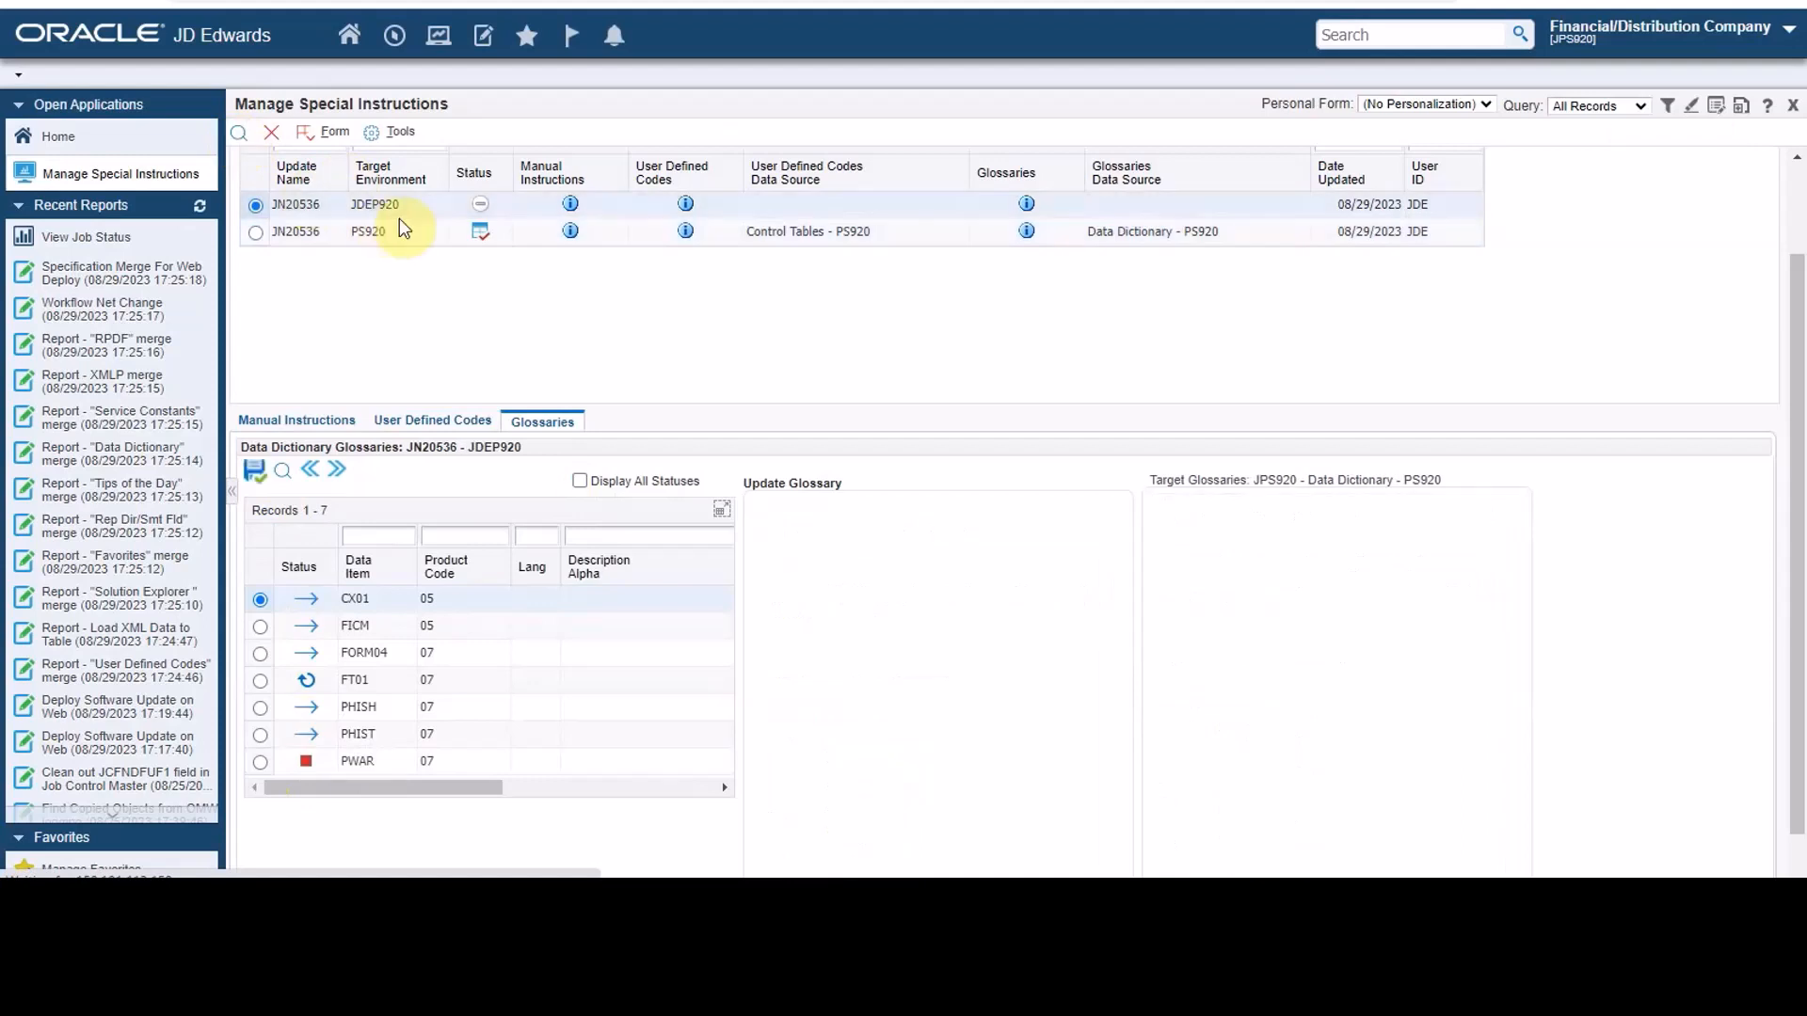